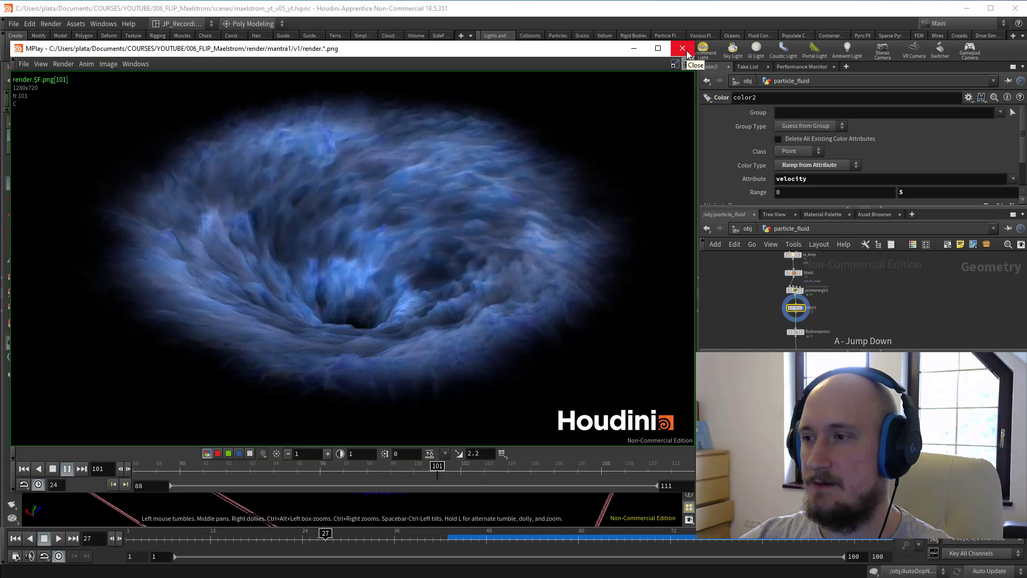
Step: Close the rendered image player, display the import_particle node's raw particles and move the timeline to frame 35
{"action": "left_click", "coordinate": [682, 49]}
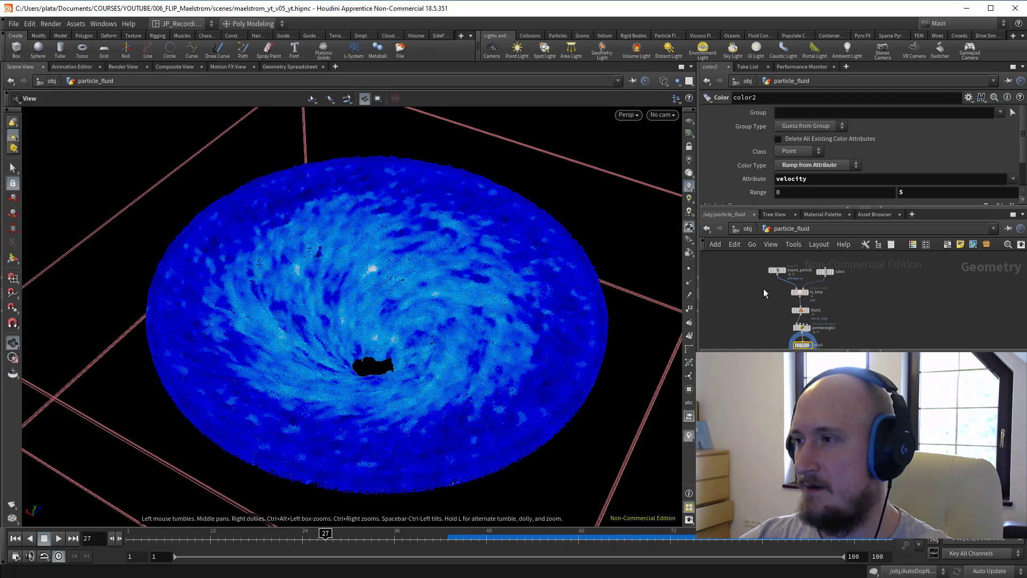
{"action": "left_click", "coordinate": [765, 286]}
{"action": "left_click_drag", "start_coordinate": [427, 322], "coordinate": [427, 329]}
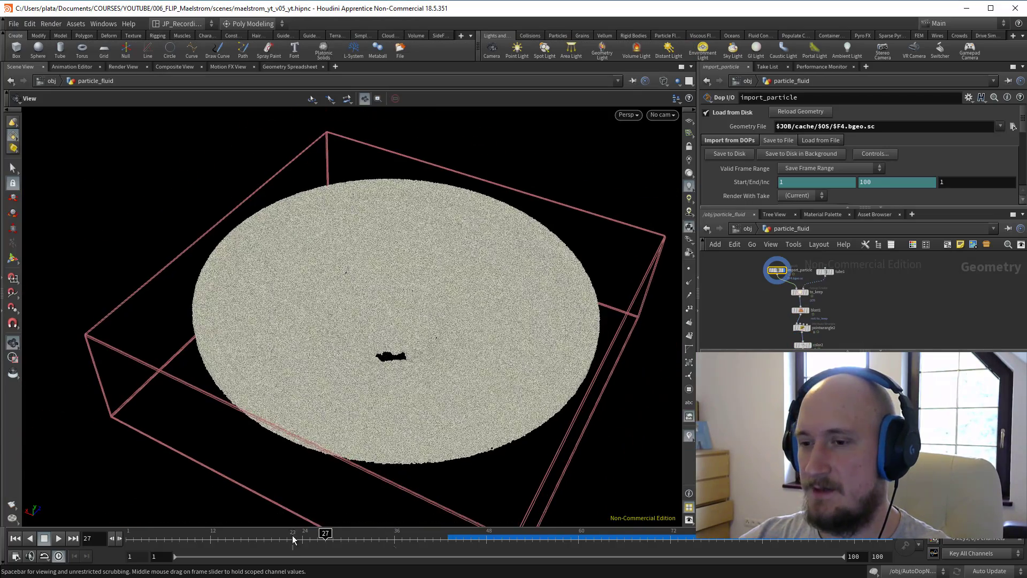
{"action": "left_click_drag", "start_coordinate": [295, 538], "coordinate": [386, 536]}
{"action": "scroll", "coordinate": [437, 246], "scroll_direction": "down", "scroll_amount": 2}
{"action": "left_click_drag", "start_coordinate": [436, 292], "coordinate": [571, 284]}
{"action": "scroll", "coordinate": [509, 274], "scroll_direction": "up", "scroll_amount": 3}
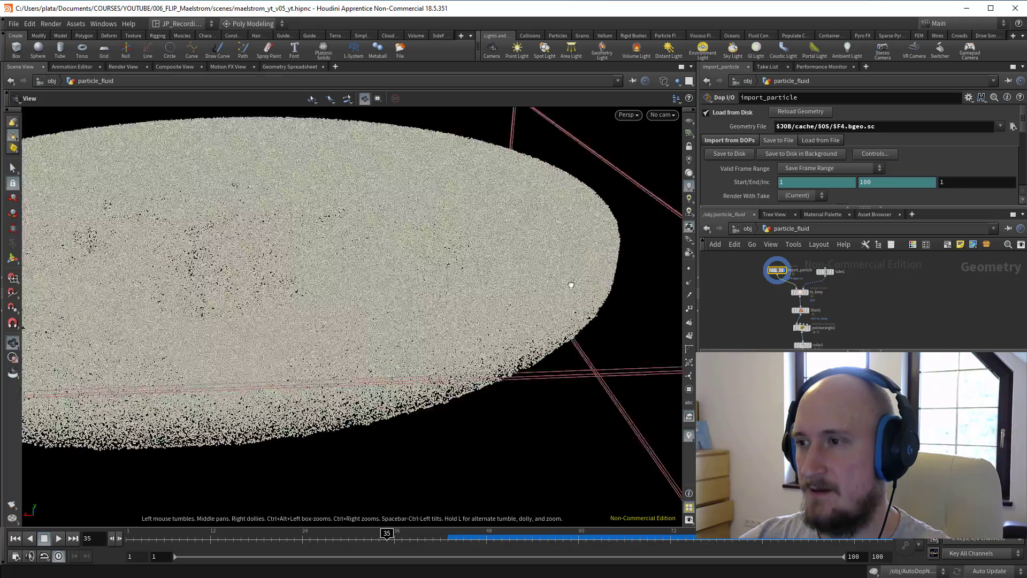
{"action": "scroll", "coordinate": [431, 278], "scroll_direction": "down", "scroll_amount": 4}
{"action": "scroll", "coordinate": [431, 277], "scroll_direction": "up", "scroll_amount": 2}
{"action": "scroll", "coordinate": [774, 306], "scroll_direction": "up", "scroll_amount": 3}
Step: Inspect the to_keep group node and display blast1, which deletes the particles outside that group
{"action": "left_click", "coordinate": [810, 310]}
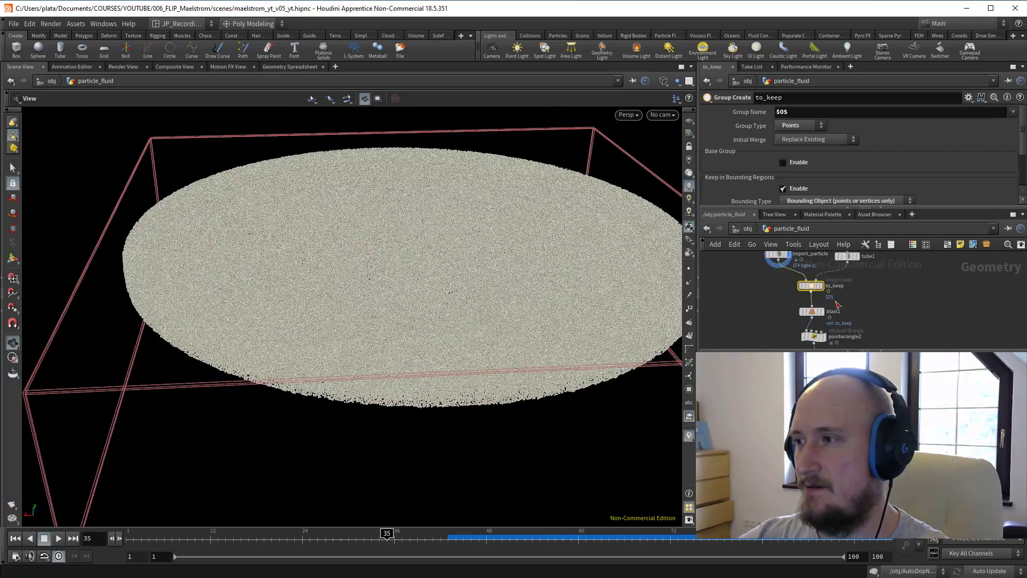
{"action": "scroll", "coordinate": [460, 225], "scroll_direction": "down", "scroll_amount": 3}
{"action": "left_click_drag", "start_coordinate": [460, 225], "coordinate": [311, 240]}
{"action": "scroll", "coordinate": [311, 241], "scroll_direction": "up", "scroll_amount": 3}
{"action": "middle_click_drag", "start_coordinate": [870, 315], "coordinate": [870, 298]}
{"action": "scroll", "coordinate": [775, 298], "scroll_direction": "up", "scroll_amount": 2}
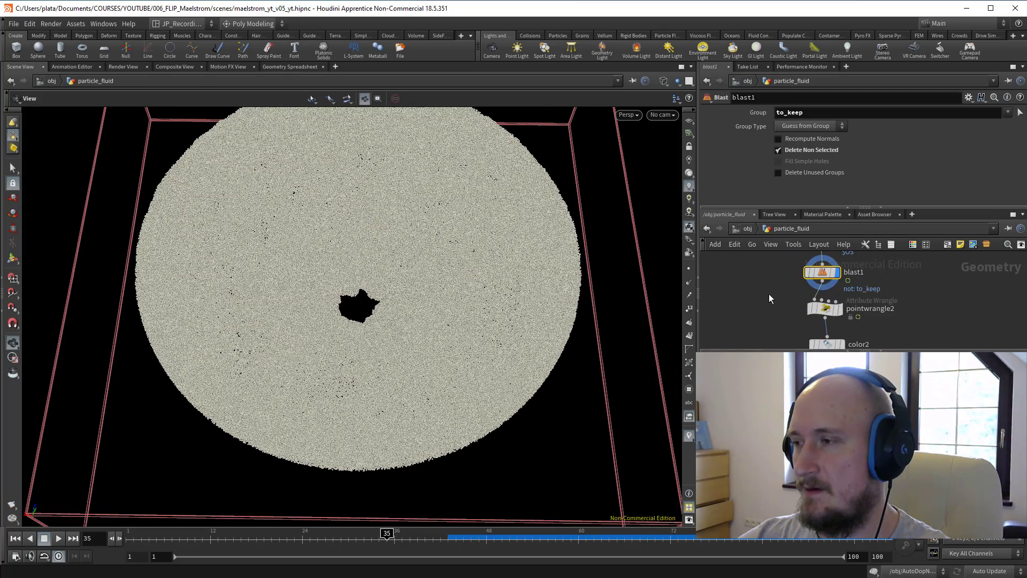
Step: Display the color2 node and examine the velocity-based particle colouring from several angles
{"action": "left_click_drag", "start_coordinate": [849, 314], "coordinate": [849, 318]}
{"action": "key", "text": "r"}
{"action": "middle_click_drag", "start_coordinate": [943, 313], "coordinate": [925, 269]}
{"action": "left_click_drag", "start_coordinate": [855, 287], "coordinate": [765, 316]}
{"action": "key", "text": "r"}
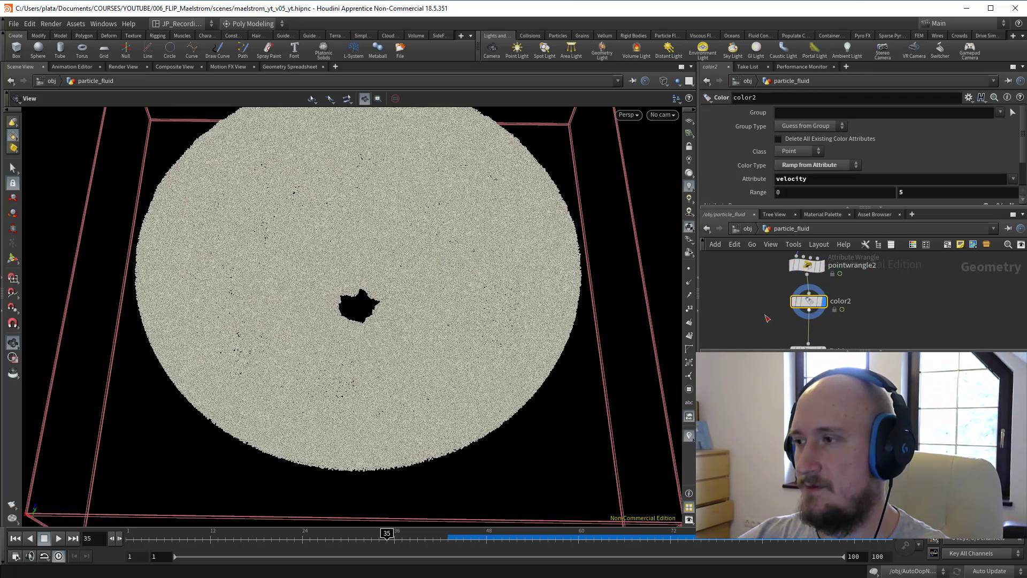
{"action": "scroll", "coordinate": [554, 249], "scroll_direction": "down", "scroll_amount": 3}
{"action": "scroll", "coordinate": [459, 286], "scroll_direction": "up", "scroll_amount": 3}
{"action": "left_click_drag", "start_coordinate": [452, 237], "coordinate": [422, 268]}
{"action": "scroll", "coordinate": [422, 268], "scroll_direction": "up", "scroll_amount": 2}
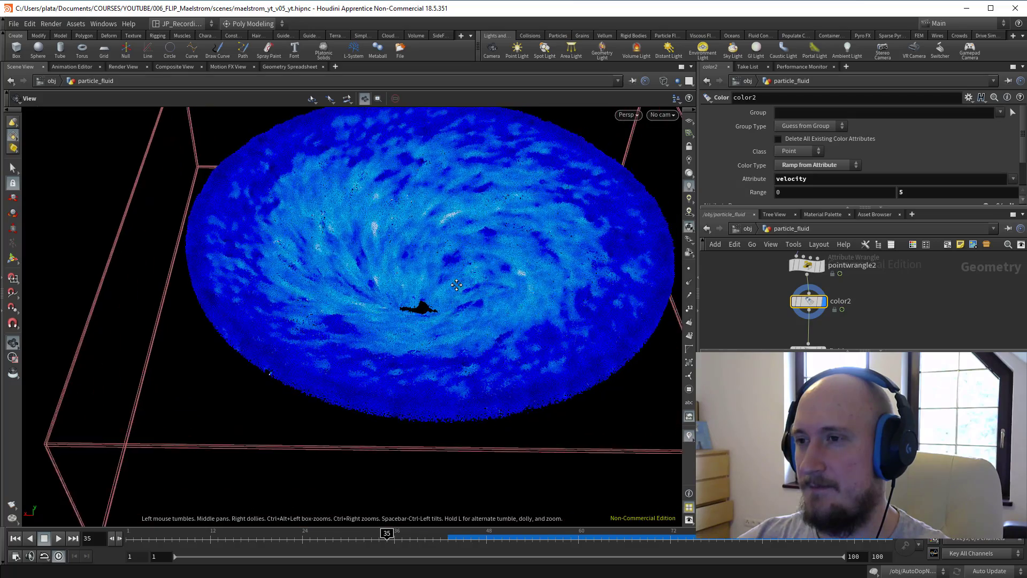
{"action": "middle_click_drag", "start_coordinate": [458, 280], "coordinate": [398, 321]}
{"action": "left_click_drag", "start_coordinate": [398, 321], "coordinate": [408, 316]}
{"action": "scroll", "coordinate": [516, 279], "scroll_direction": "down", "scroll_amount": 1}
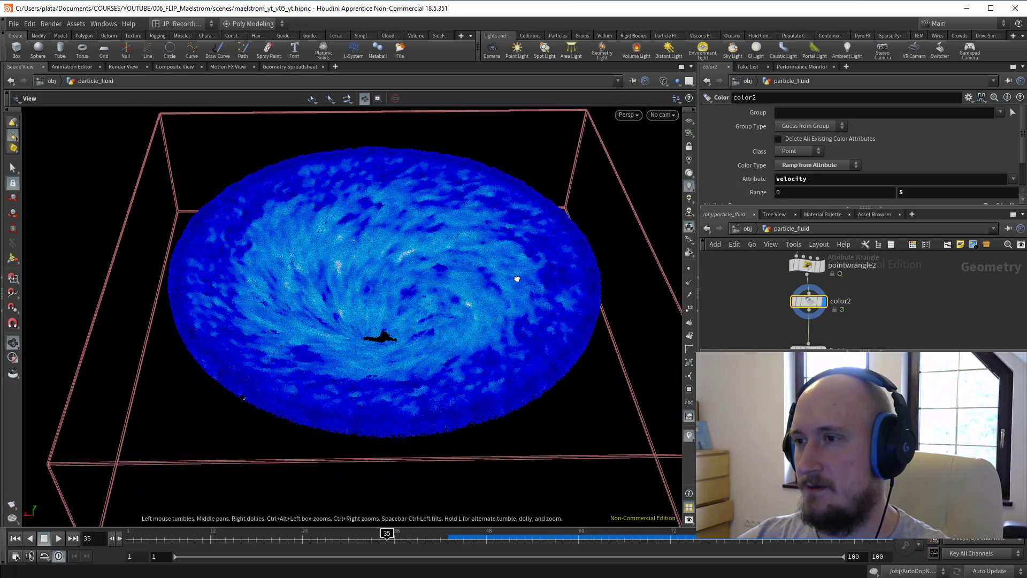
{"action": "left_click_drag", "start_coordinate": [515, 279], "coordinate": [515, 296]}
Step: Display the particlefluidsurface1 node and examine the meshed whirlpool surface, including its outer rim
{"action": "middle_click_drag", "start_coordinate": [900, 309], "coordinate": [910, 252]}
{"action": "scroll", "coordinate": [773, 302], "scroll_direction": "down", "scroll_amount": 1}
{"action": "scroll", "coordinate": [773, 305], "scroll_direction": "down", "scroll_amount": 1}
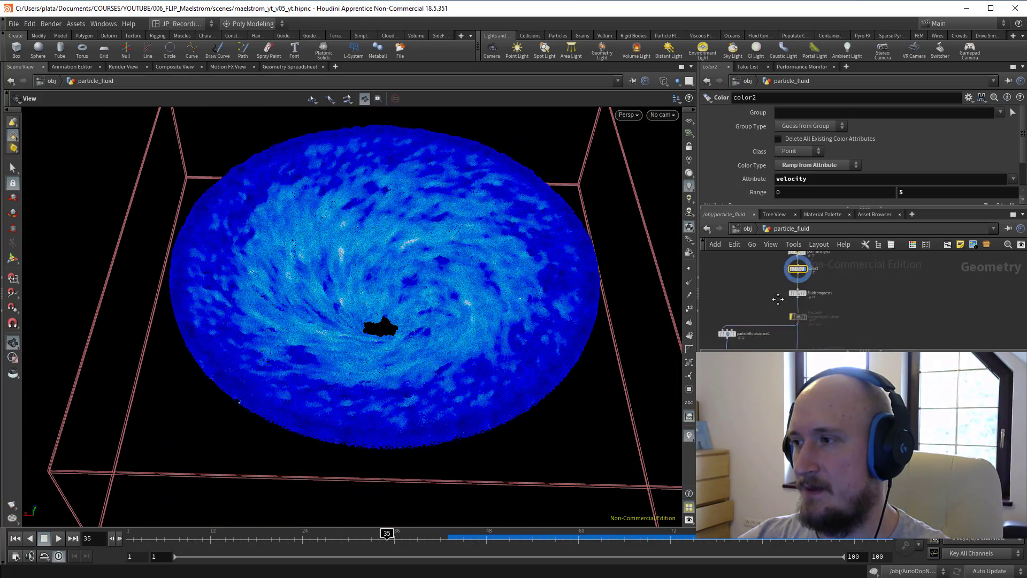
{"action": "middle_click_drag", "start_coordinate": [777, 298], "coordinate": [819, 273]}
{"action": "scroll", "coordinate": [782, 291], "scroll_direction": "up", "scroll_amount": 1}
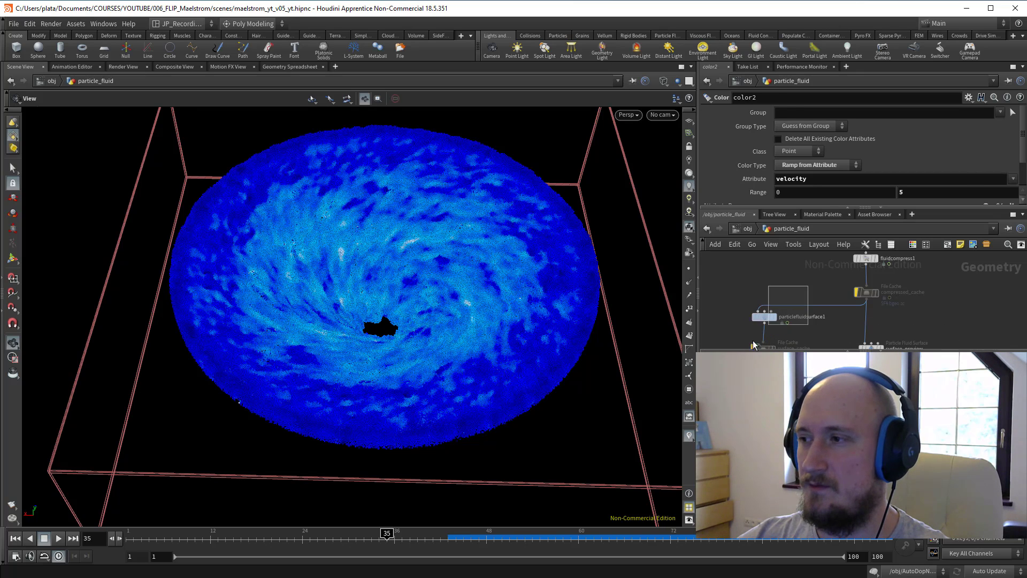
{"action": "left_click", "coordinate": [762, 317]}
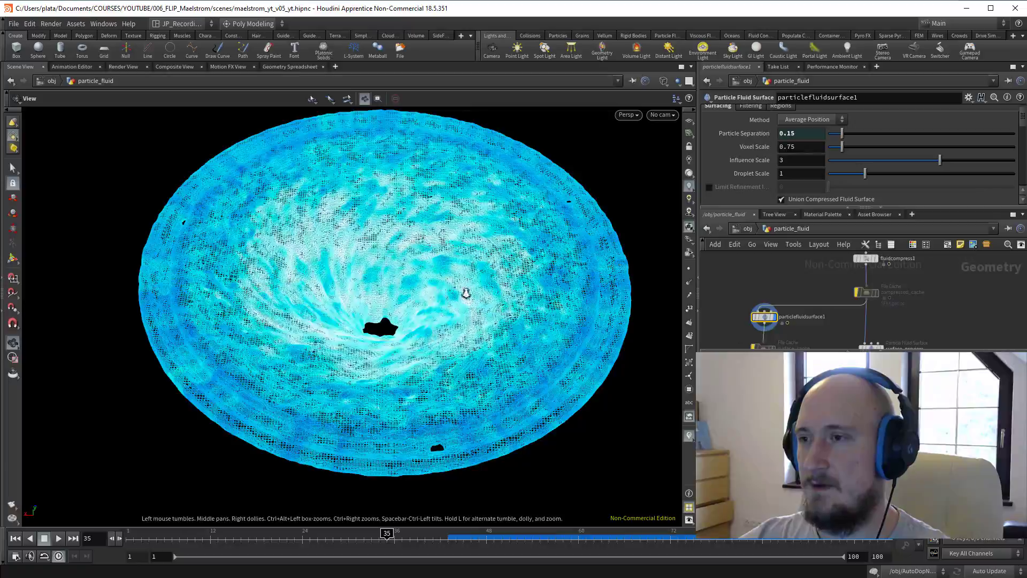
{"action": "mouse_move", "coordinate": [465, 291]}
{"action": "left_mouse_down"}
{"action": "mouse_move", "coordinate": [476, 221]}
{"action": "mouse_move", "coordinate": [481, 291]}
{"action": "left_mouse_up"}
{"action": "right_click_drag", "start_coordinate": [481, 291], "coordinate": [599, 300]}
{"action": "middle_click_drag", "start_coordinate": [599, 300], "coordinate": [509, 331]}
{"action": "left_click_drag", "start_coordinate": [510, 332], "coordinate": [466, 324]}
{"action": "middle_click_drag", "start_coordinate": [467, 324], "coordinate": [568, 327]}
Step: Set the Cull Bandwidth of the fluidcompress1 node to 8 and check the resulting fluid surface
{"action": "middle_click_drag", "start_coordinate": [822, 253], "coordinate": [791, 291]}
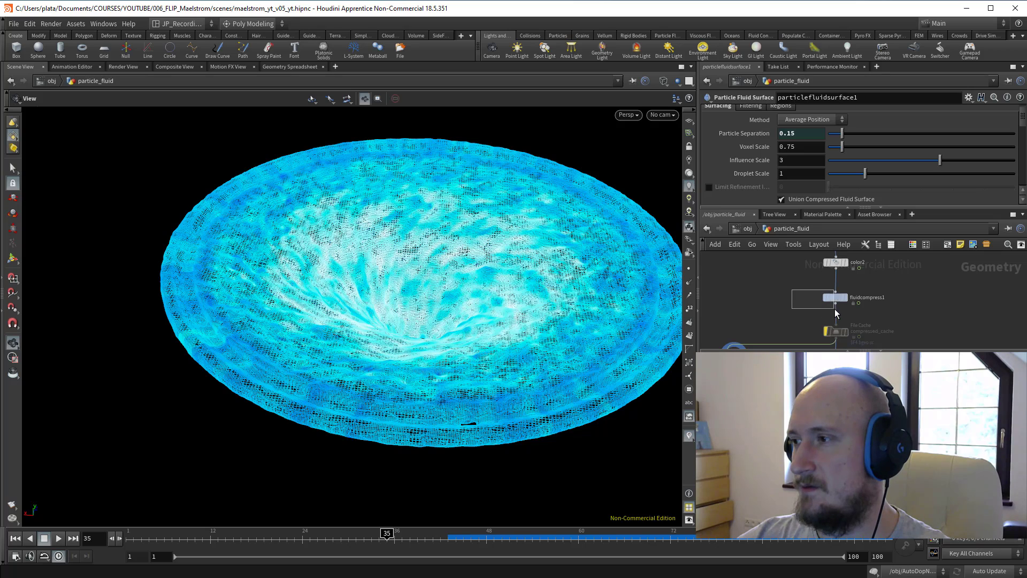
{"action": "left_click_drag", "start_coordinate": [846, 307], "coordinate": [847, 308]}
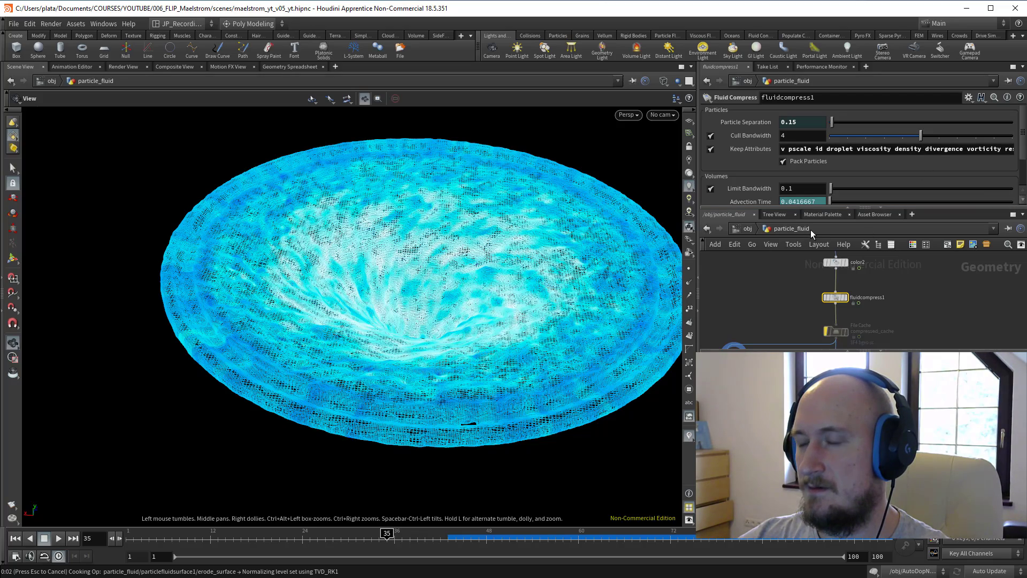
{"action": "left_click_drag", "start_coordinate": [476, 206], "coordinate": [468, 238]}
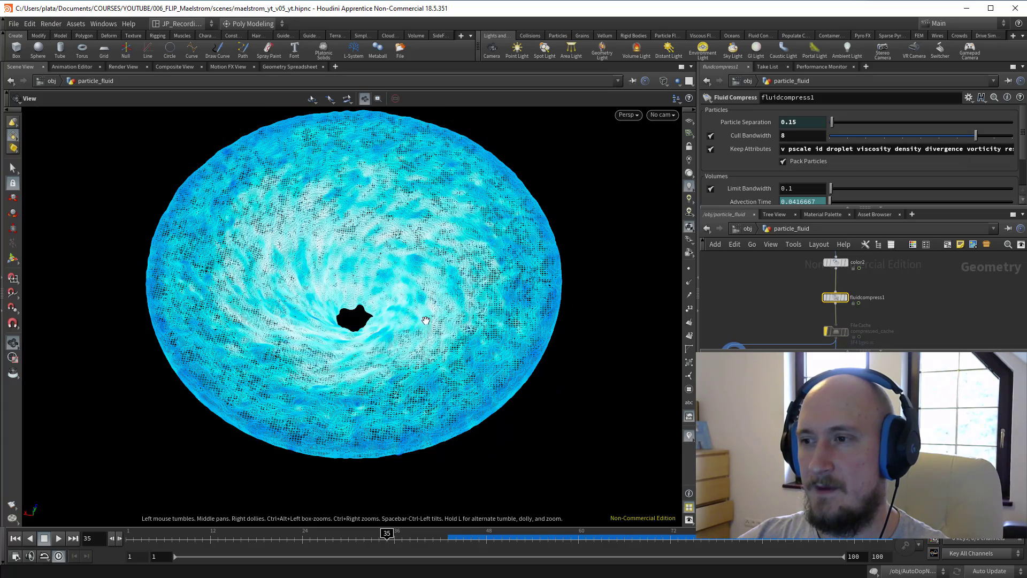
{"action": "mouse_move", "coordinate": [426, 320]}
{"action": "left_mouse_down"}
{"action": "mouse_move", "coordinate": [424, 298]}
{"action": "mouse_move", "coordinate": [424, 323]}
{"action": "left_mouse_up"}
{"action": "right_click_drag", "start_coordinate": [424, 323], "coordinate": [400, 324]}
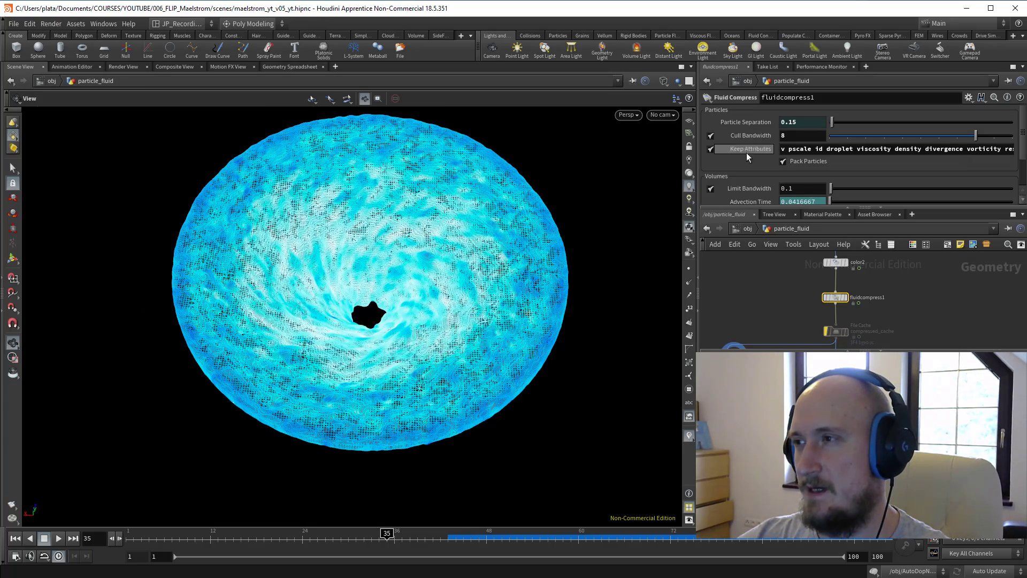
{"action": "left_click_drag", "start_coordinate": [254, 336], "coordinate": [369, 348]}
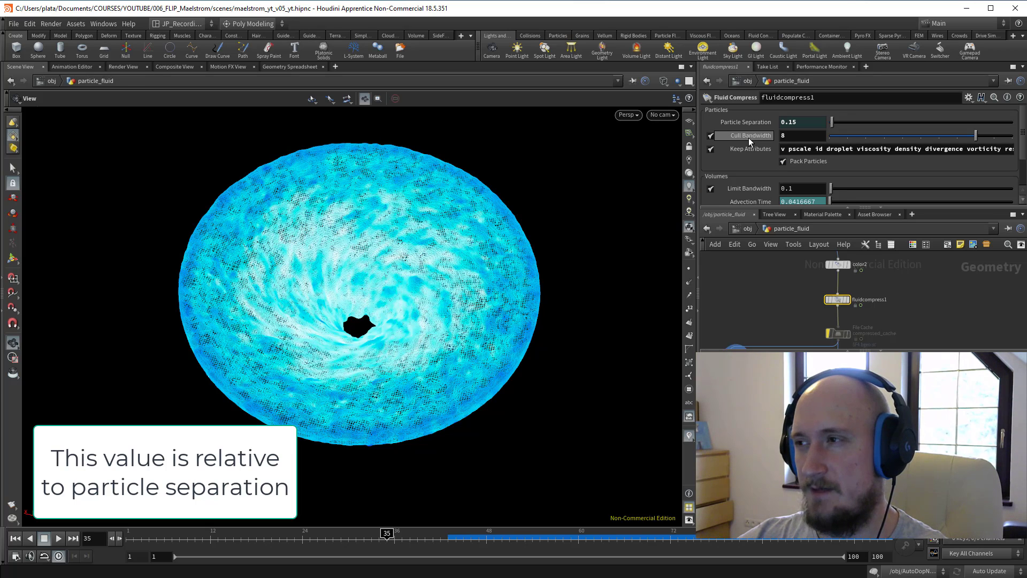
Step: Examine the meshed fluid surface and frame the whole whirlpool from an angled view above
{"action": "scroll", "coordinate": [776, 293], "scroll_direction": "down", "scroll_amount": 2}
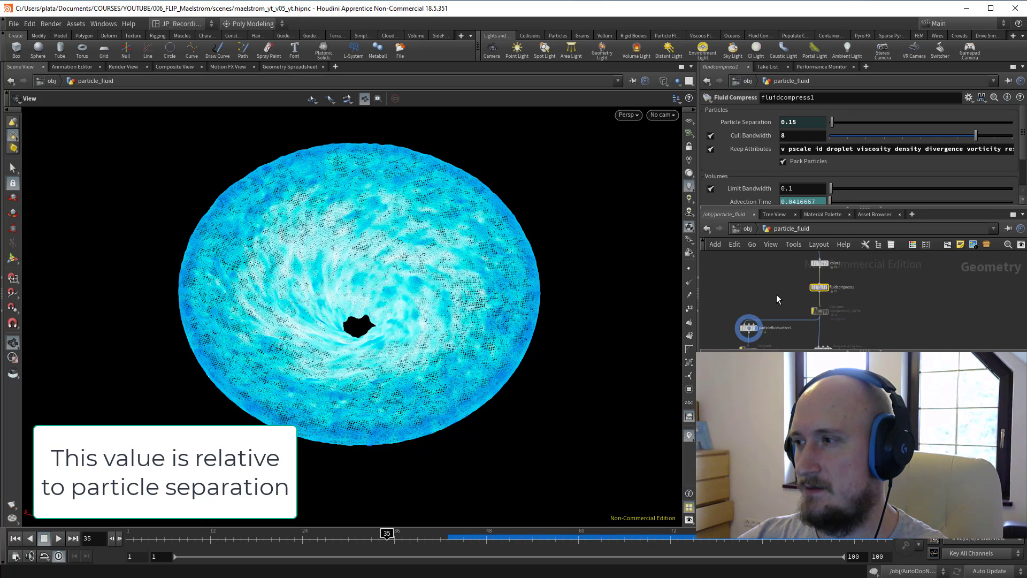
{"action": "middle_click_drag", "start_coordinate": [768, 301], "coordinate": [791, 261]}
{"action": "scroll", "coordinate": [765, 291], "scroll_direction": "up", "scroll_amount": 2}
{"action": "right_click_drag", "start_coordinate": [371, 302], "coordinate": [408, 311]}
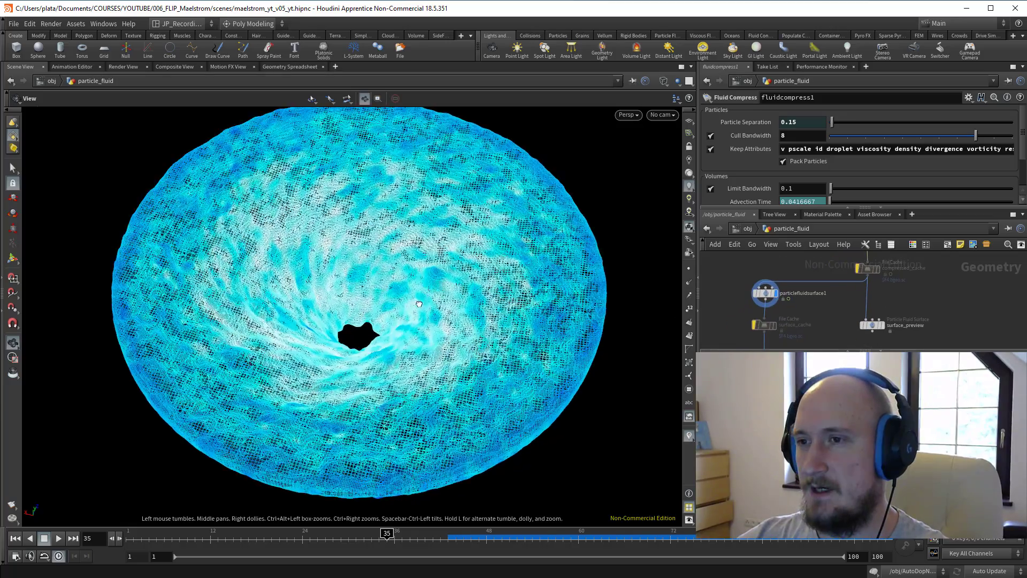
{"action": "left_click_drag", "start_coordinate": [408, 311], "coordinate": [429, 287]}
{"action": "right_click_drag", "start_coordinate": [429, 286], "coordinate": [427, 282]}
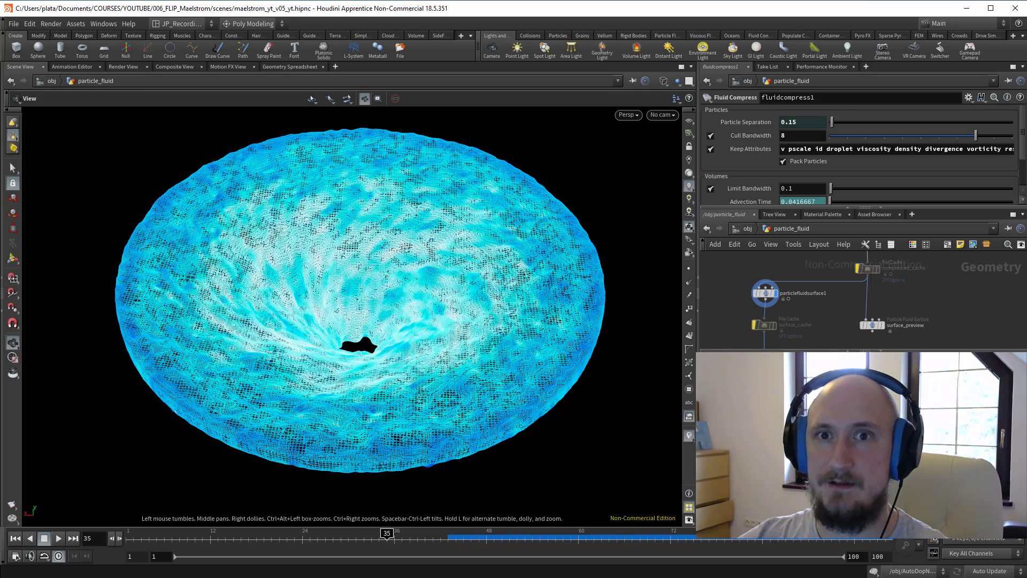
{"action": "right_click_drag", "start_coordinate": [476, 271], "coordinate": [454, 274]}
{"action": "left_click_drag", "start_coordinate": [455, 273], "coordinate": [455, 275]}
{"action": "left_click_drag", "start_coordinate": [377, 286], "coordinate": [390, 293]}
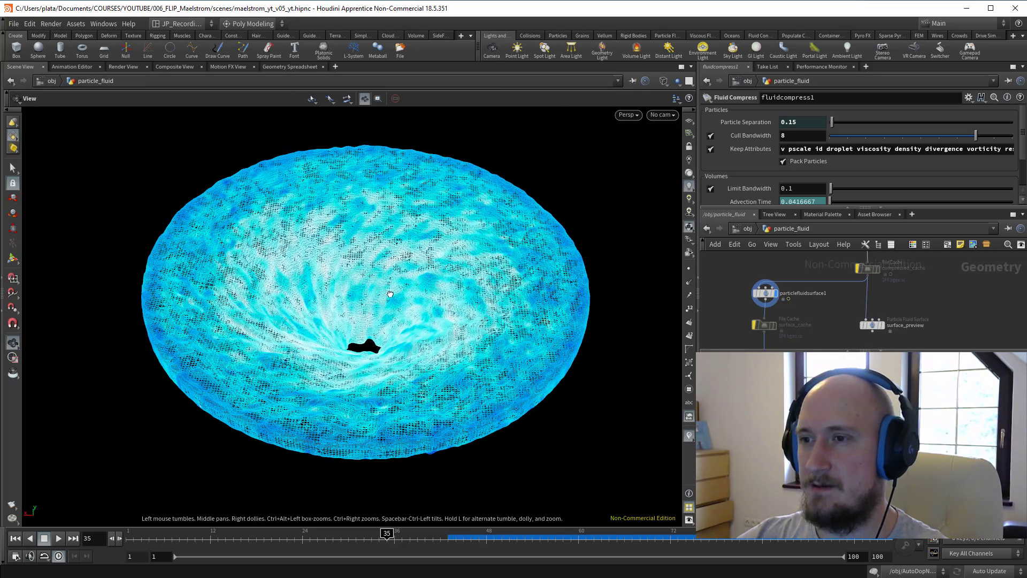
Step: Create a camera from the current view and add a Mantra - PBR render node
{"action": "left_click", "coordinate": [492, 54], "text": "ctrl"}
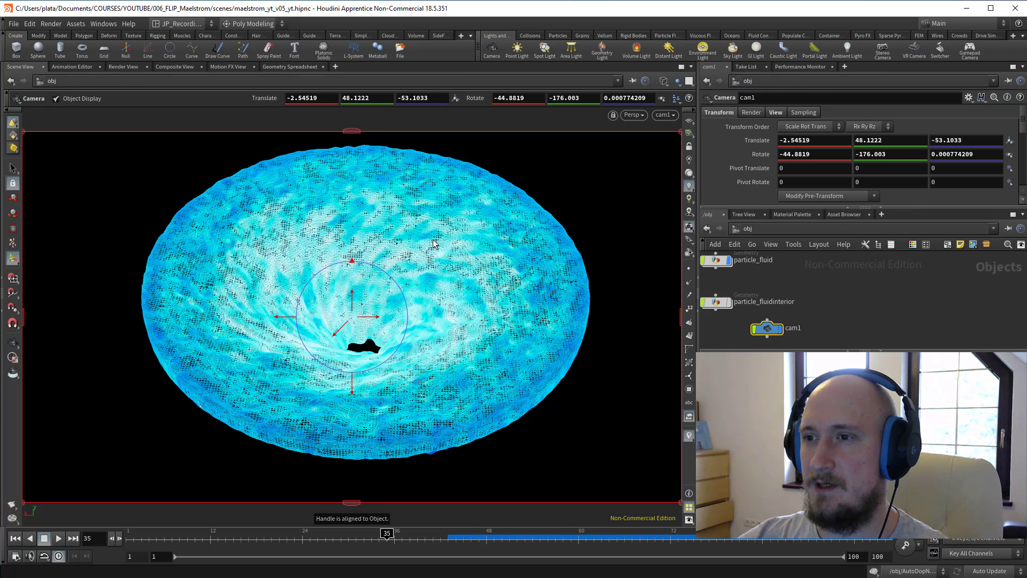
{"action": "left_click", "coordinate": [54, 23]}
{"action": "mouse_move", "coordinate": [80, 36]}
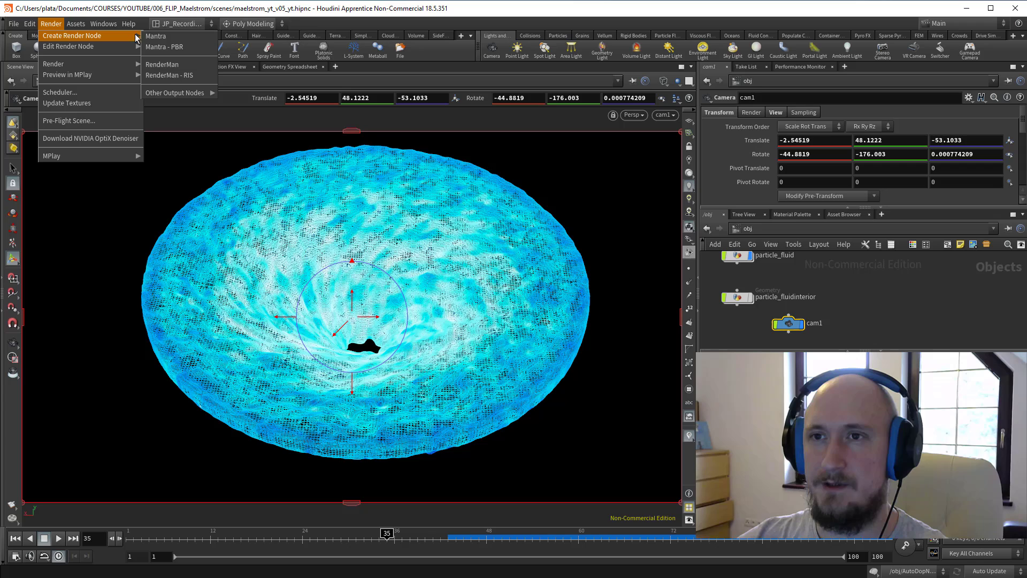
{"action": "left_click", "coordinate": [164, 48]}
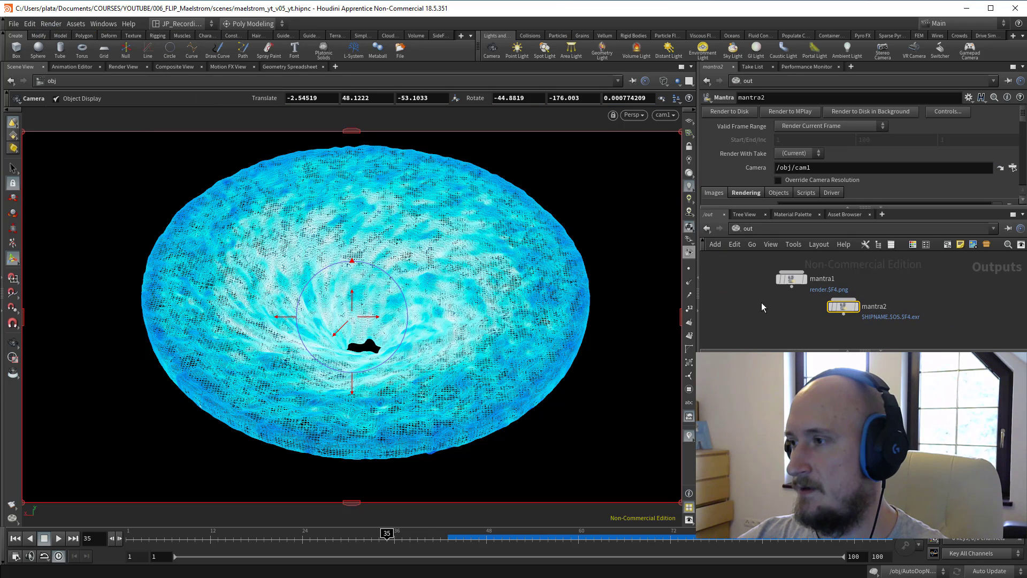
Step: Delete the old mantra1 render node and reposition mantra2 in the output network
{"action": "left_click_drag", "start_coordinate": [749, 300], "coordinate": [812, 267]}
{"action": "key", "text": "Delete"}
{"action": "left_click_drag", "start_coordinate": [884, 287], "coordinate": [829, 301]}
Step: Clear the Candidate Objects of mantra2 and set its Force Objects to particle_fluid
{"action": "scroll", "coordinate": [941, 175], "scroll_direction": "down", "scroll_amount": 3}
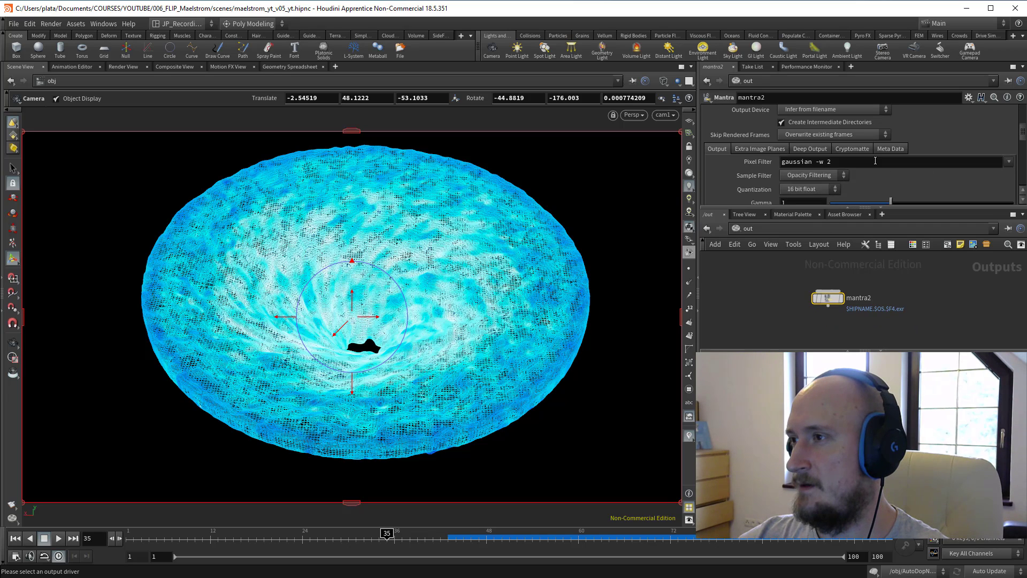
{"action": "scroll", "coordinate": [797, 164], "scroll_direction": "up", "scroll_amount": 1}
{"action": "left_click", "coordinate": [782, 165]}
{"action": "scroll", "coordinate": [784, 165], "scroll_direction": "down", "scroll_amount": 5}
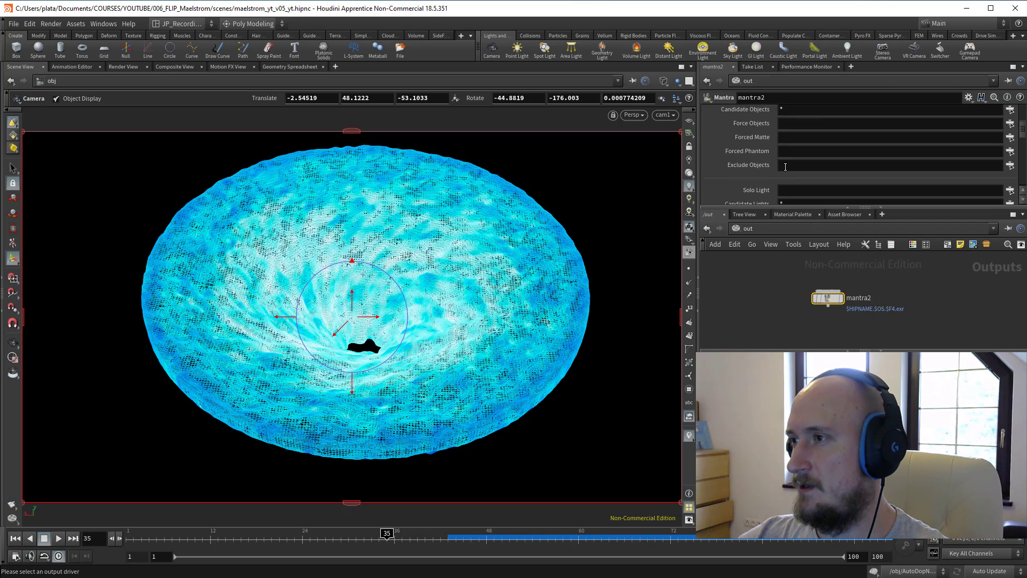
{"action": "scroll", "coordinate": [785, 165], "scroll_direction": "up", "scroll_amount": 2}
{"action": "left_click", "coordinate": [807, 143]}
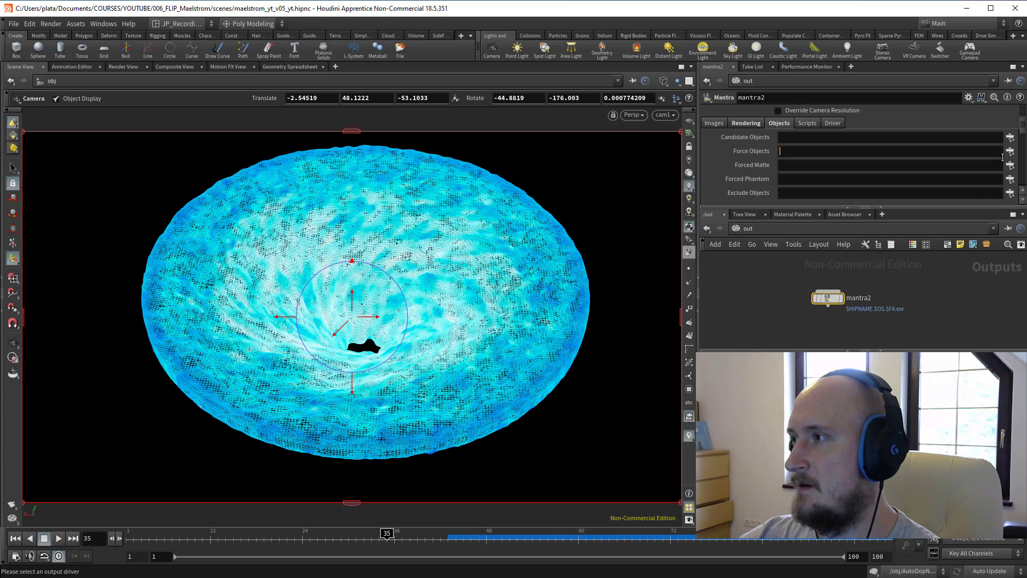
{"action": "left_click", "coordinate": [1009, 136]}
{"action": "left_click", "coordinate": [863, 71]}
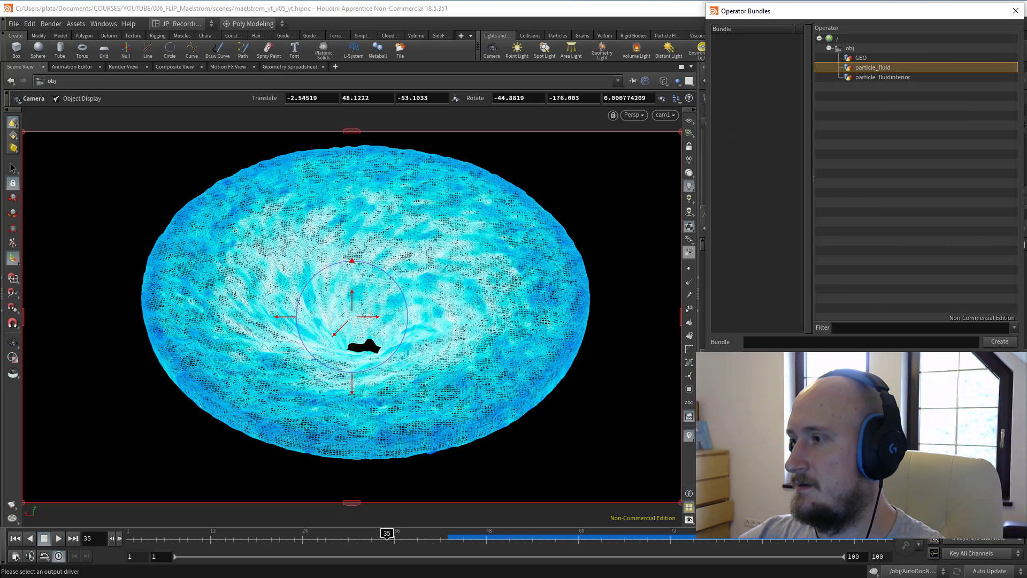
{"action": "double_click", "coordinate": [873, 67]}
{"action": "scroll", "coordinate": [818, 182], "scroll_direction": "down", "scroll_amount": 2}
{"action": "scroll", "coordinate": [818, 193], "scroll_direction": "up", "scroll_amount": 2}
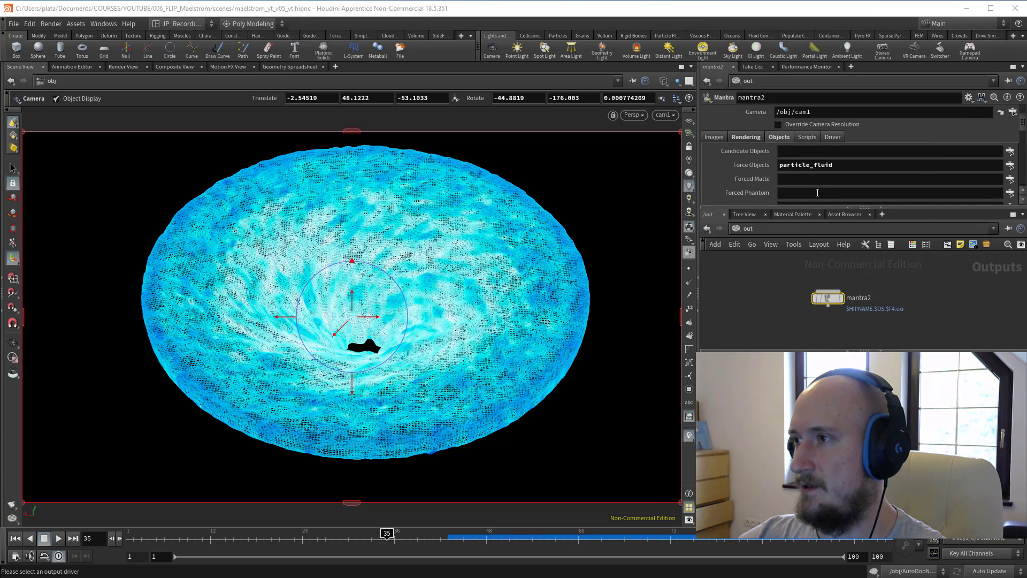
Step: Return to the object network, add an environment light and place its node beside cam1
{"action": "left_click", "coordinate": [770, 228]}
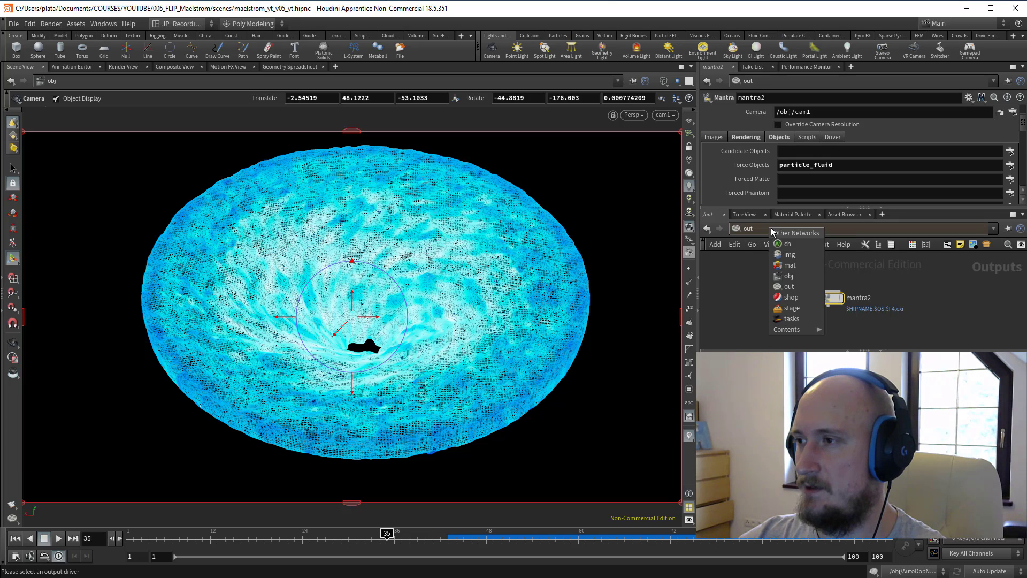
{"action": "left_click", "coordinate": [788, 275]}
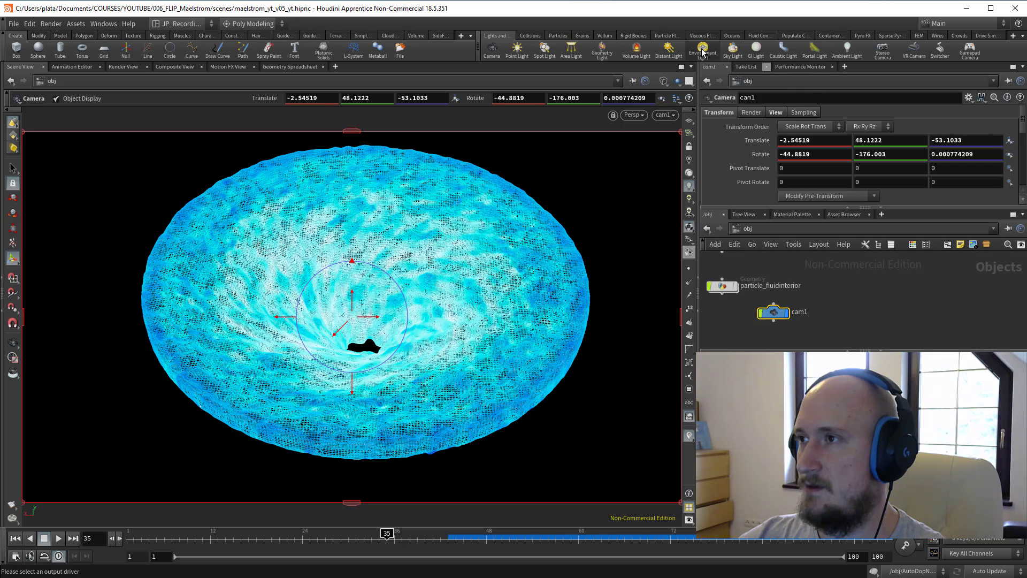
{"action": "left_click", "coordinate": [702, 51]}
{"action": "left_click_drag", "start_coordinate": [784, 313], "coordinate": [804, 296]}
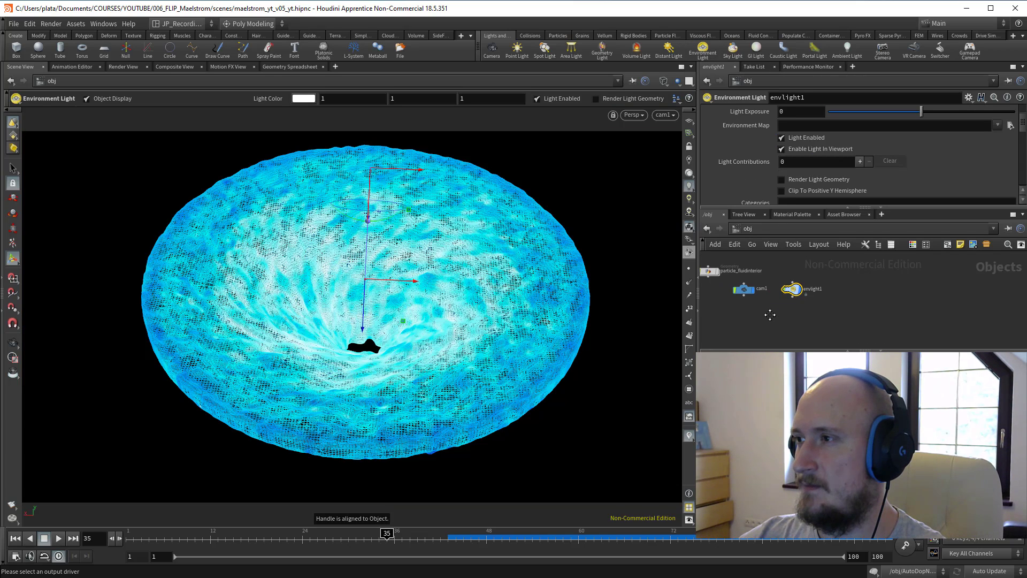
Step: Set the Environment Map of envlight1 to HDRIHaven_lenong_1_2k.rat from the $HFS/houdini/pic/hdri/ folder
{"action": "scroll", "coordinate": [899, 171], "scroll_direction": "down", "scroll_amount": 5}
{"action": "scroll", "coordinate": [855, 157], "scroll_direction": "down", "scroll_amount": 5}
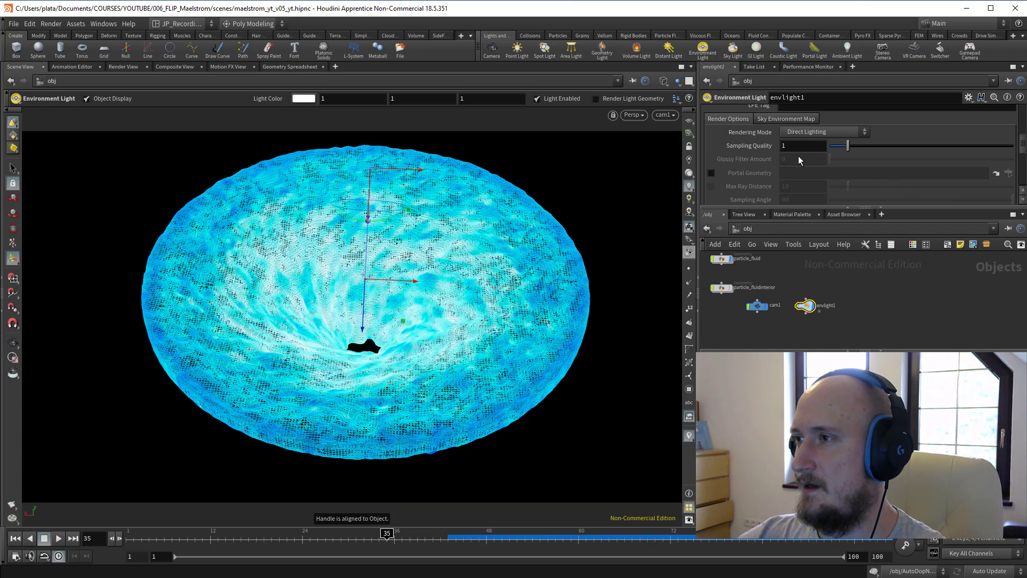
{"action": "left_click", "coordinate": [782, 146]}
{"action": "scroll", "coordinate": [797, 174], "scroll_direction": "up", "scroll_amount": 10}
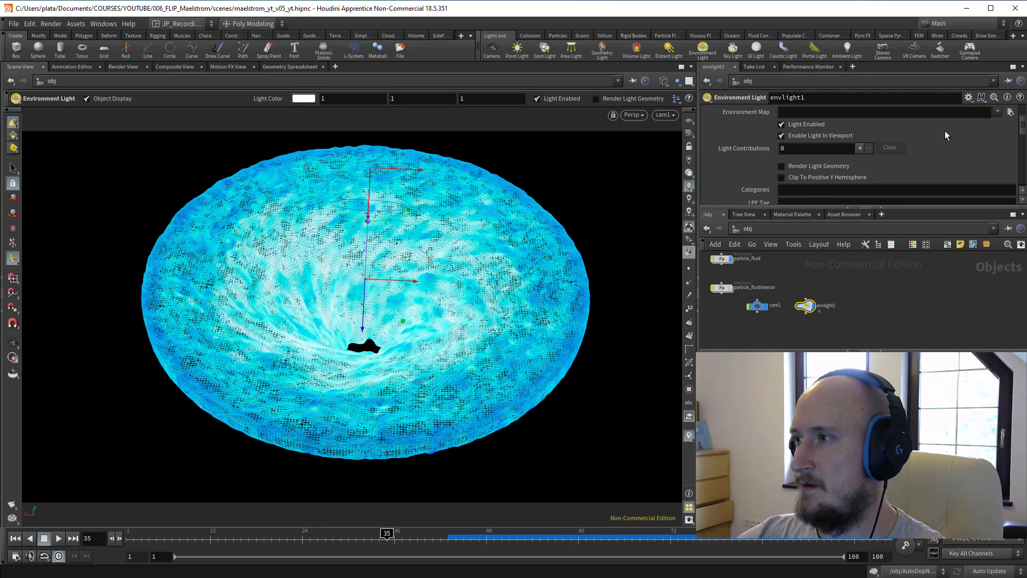
{"action": "scroll", "coordinate": [1012, 158], "scroll_direction": "down", "scroll_amount": 3}
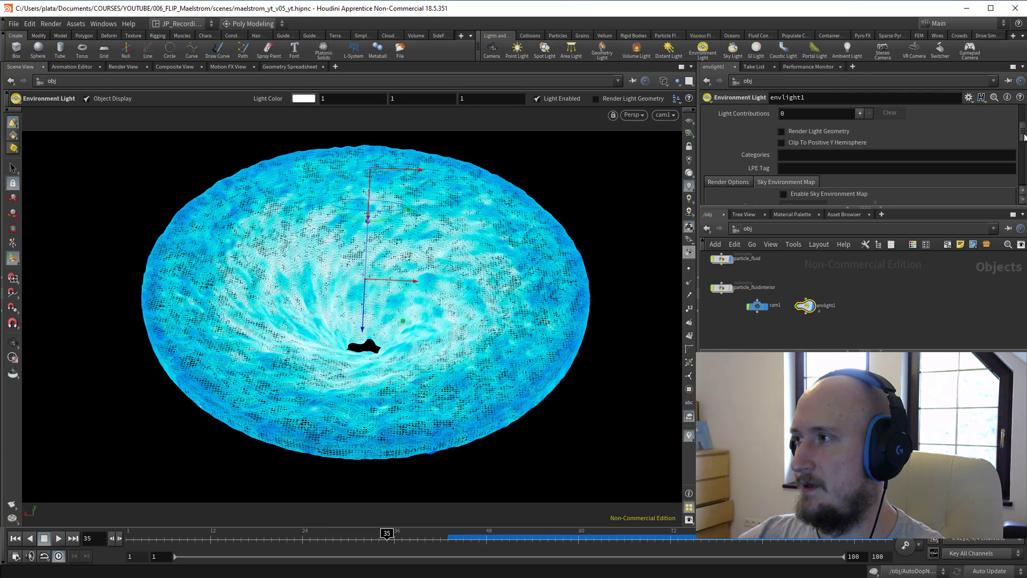
{"action": "left_click_drag", "start_coordinate": [1024, 138], "coordinate": [1024, 126]}
{"action": "left_click", "coordinate": [1010, 143]}
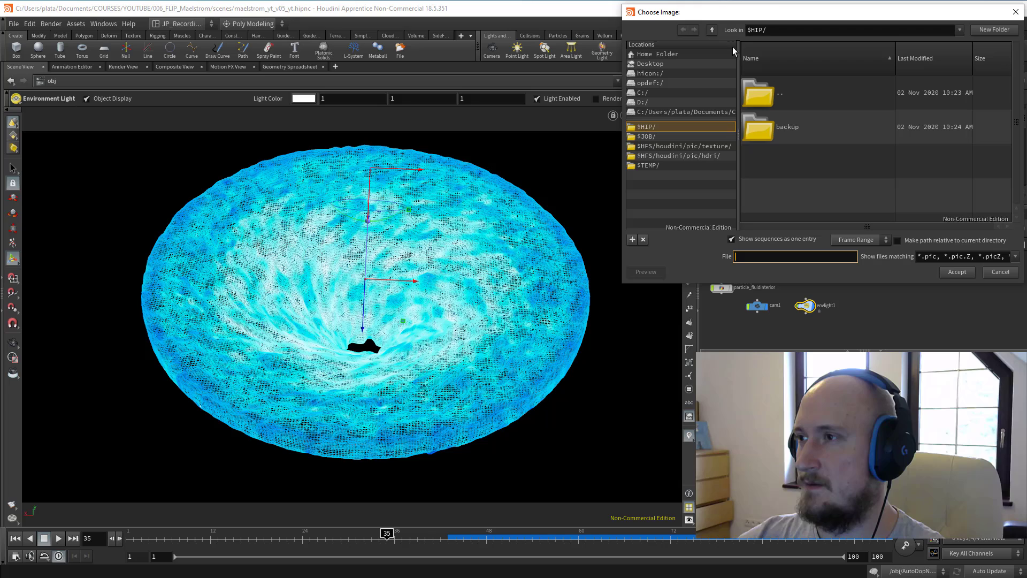
{"action": "left_click", "coordinate": [660, 154]}
{"action": "left_click", "coordinate": [777, 172]}
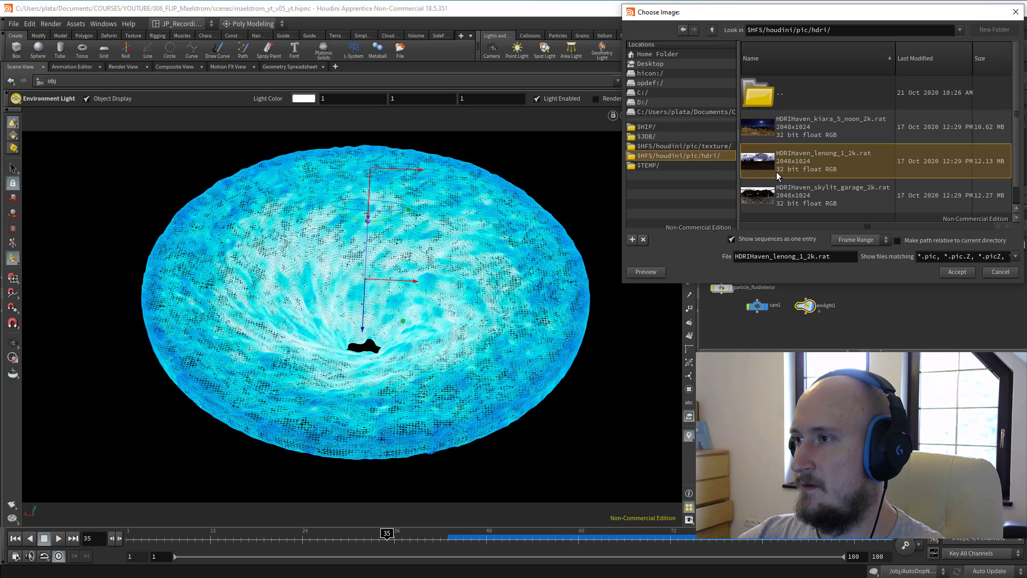
{"action": "left_click", "coordinate": [780, 192]}
{"action": "left_click", "coordinate": [784, 157]}
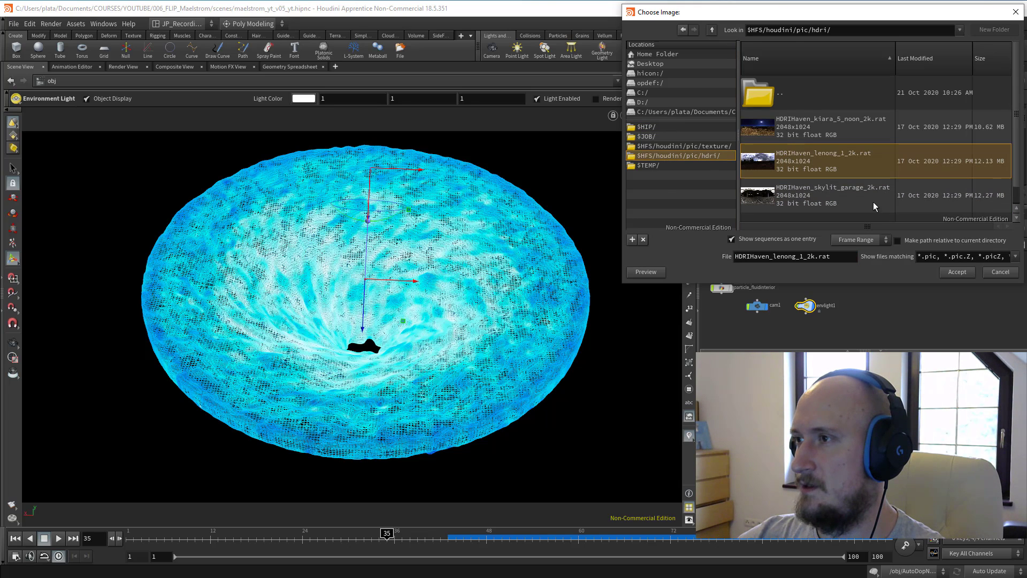
{"action": "left_click", "coordinate": [951, 271]}
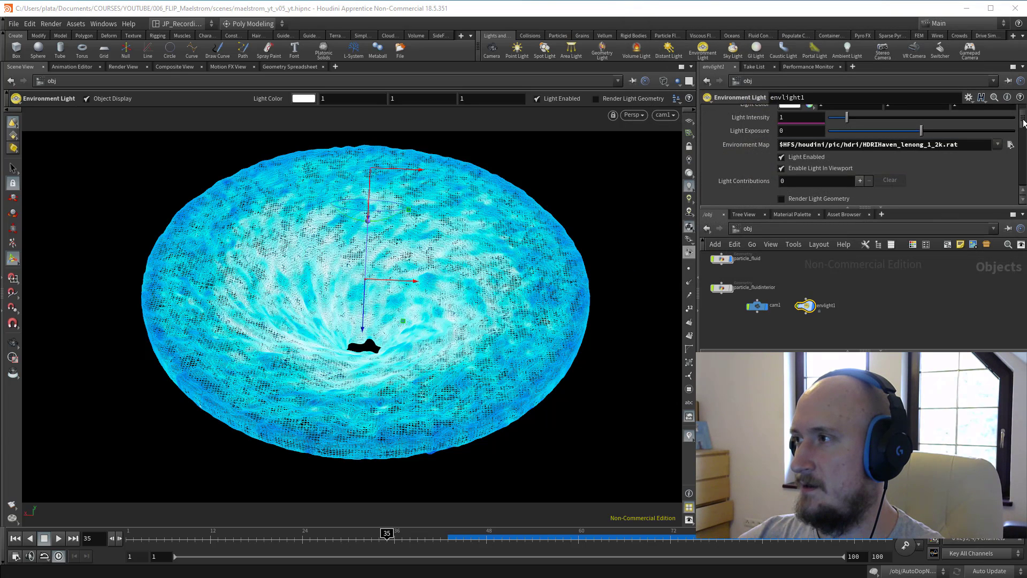
Step: Enable the Sky Environment Map option of envlight1, check its effect on the Environment Map setting, and disable it again
{"action": "left_click_drag", "start_coordinate": [1023, 122], "coordinate": [998, 142]}
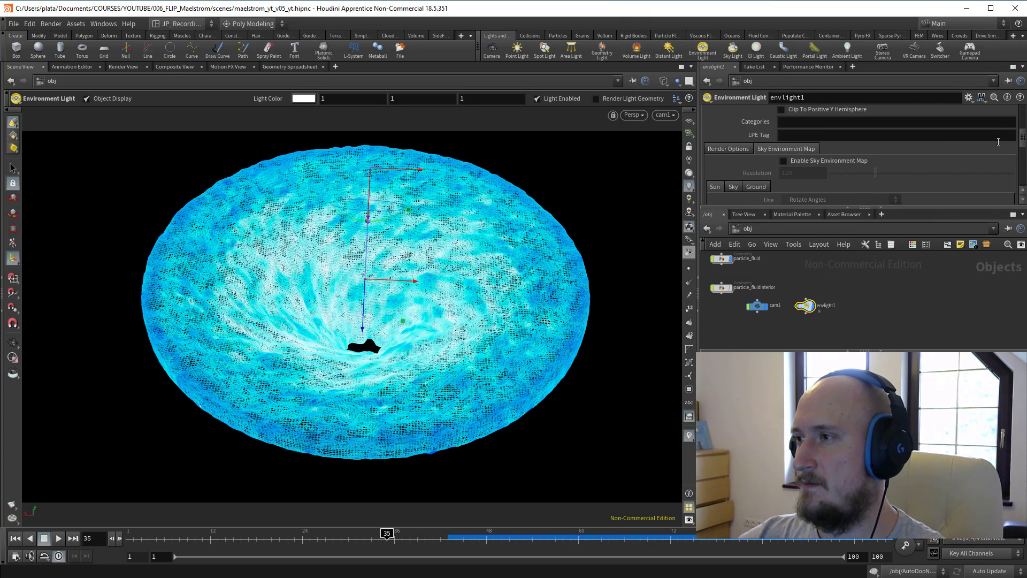
{"action": "left_click", "coordinate": [803, 162]}
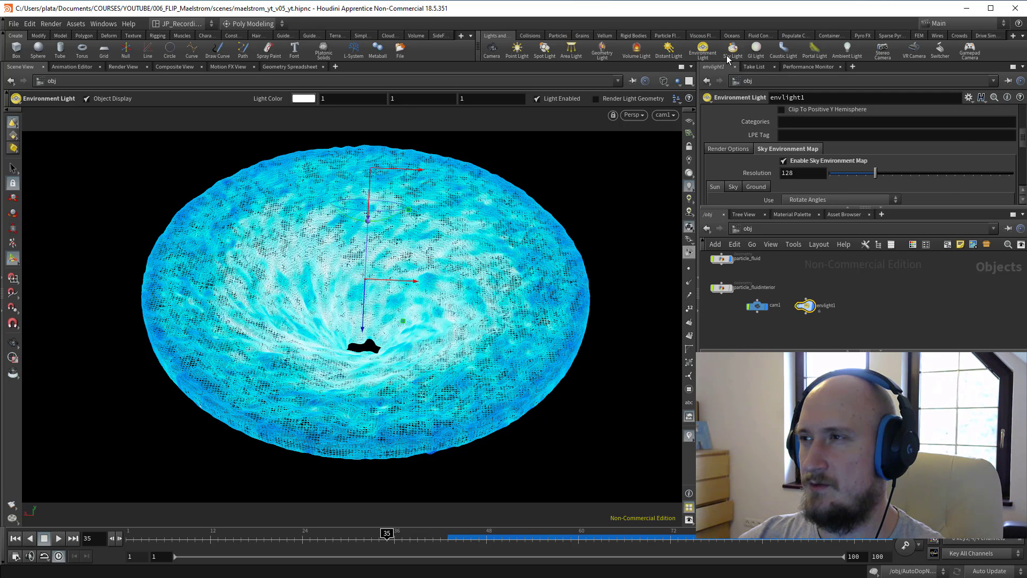
{"action": "scroll", "coordinate": [818, 136], "scroll_direction": "up", "scroll_amount": 5}
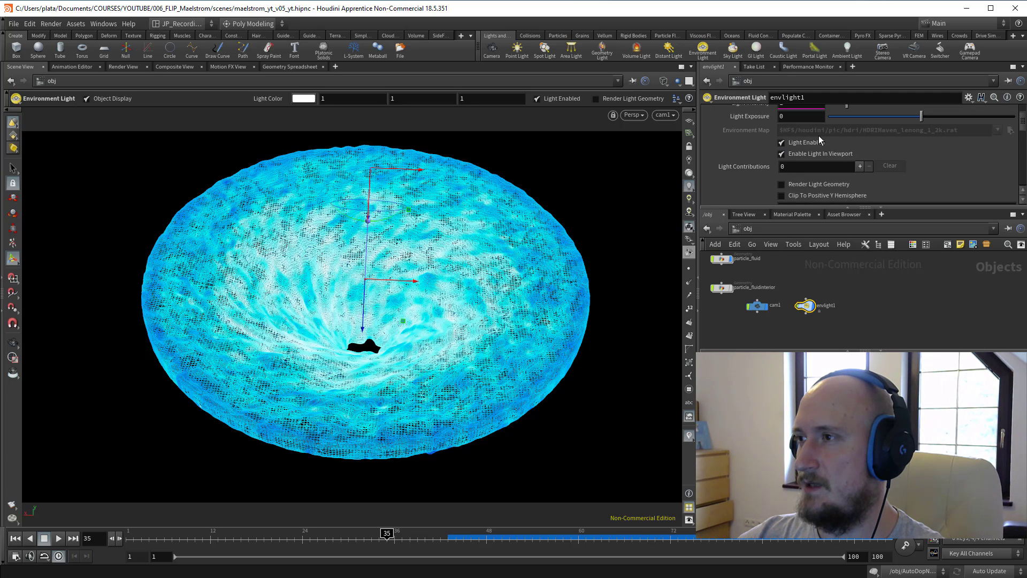
{"action": "scroll", "coordinate": [819, 176], "scroll_direction": "down", "scroll_amount": 4}
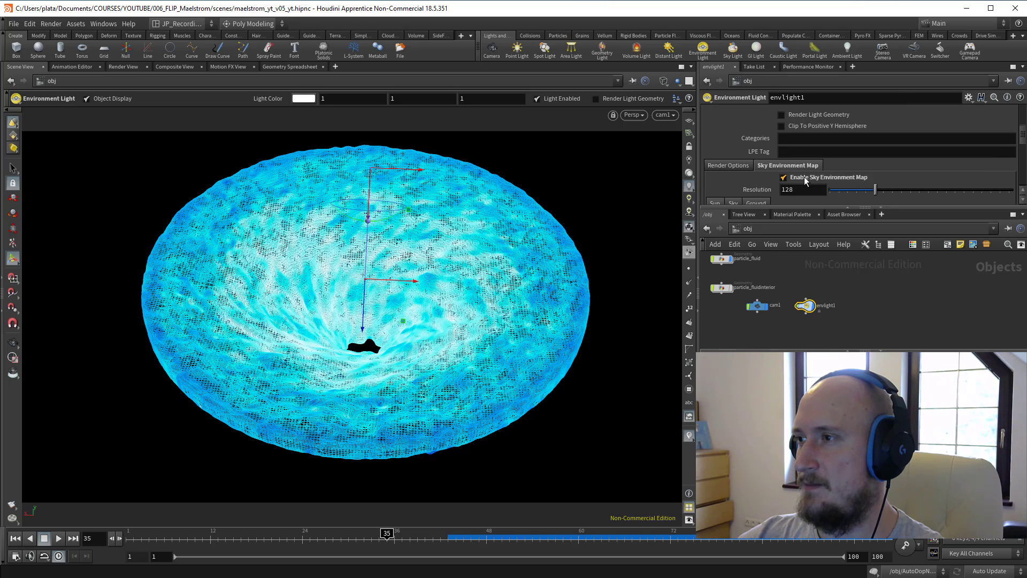
{"action": "scroll", "coordinate": [842, 170], "scroll_direction": "up", "scroll_amount": 3}
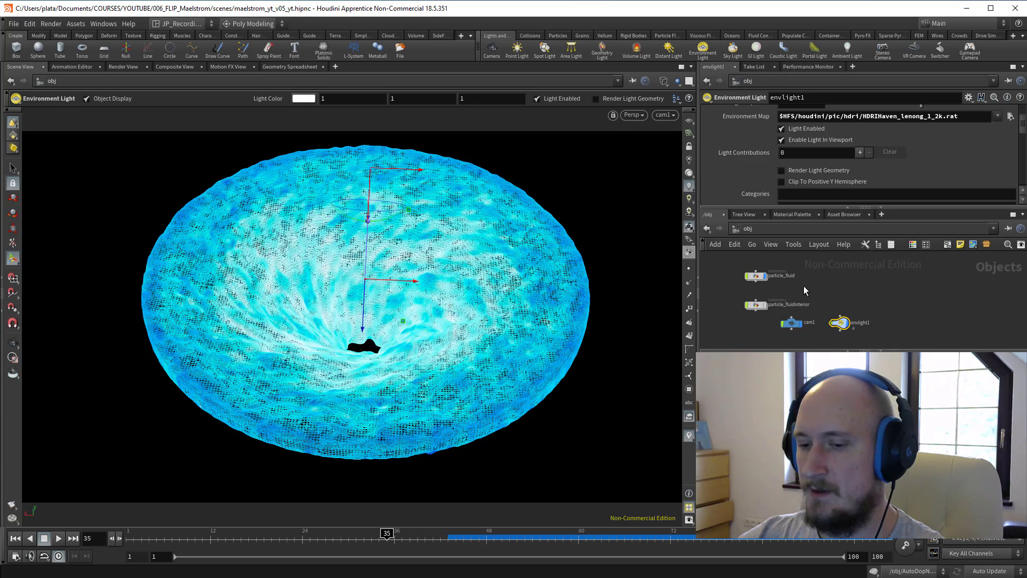
Step: Go to the output network, run a test render of mantra2 in the Render View and stop it partway
{"action": "key", "text": "5"}
{"action": "key", "text": "g"}
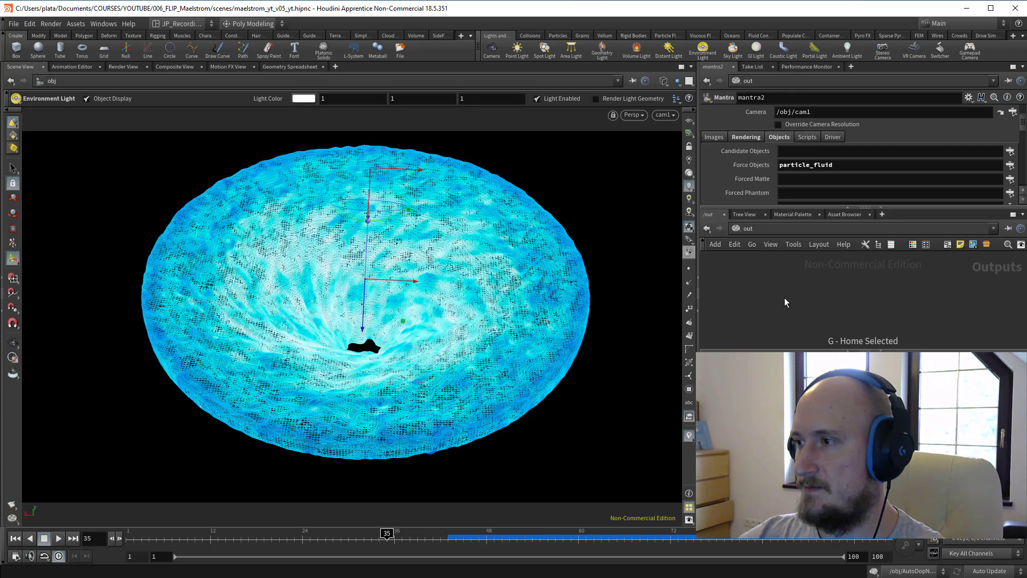
{"action": "left_click", "coordinate": [123, 67]}
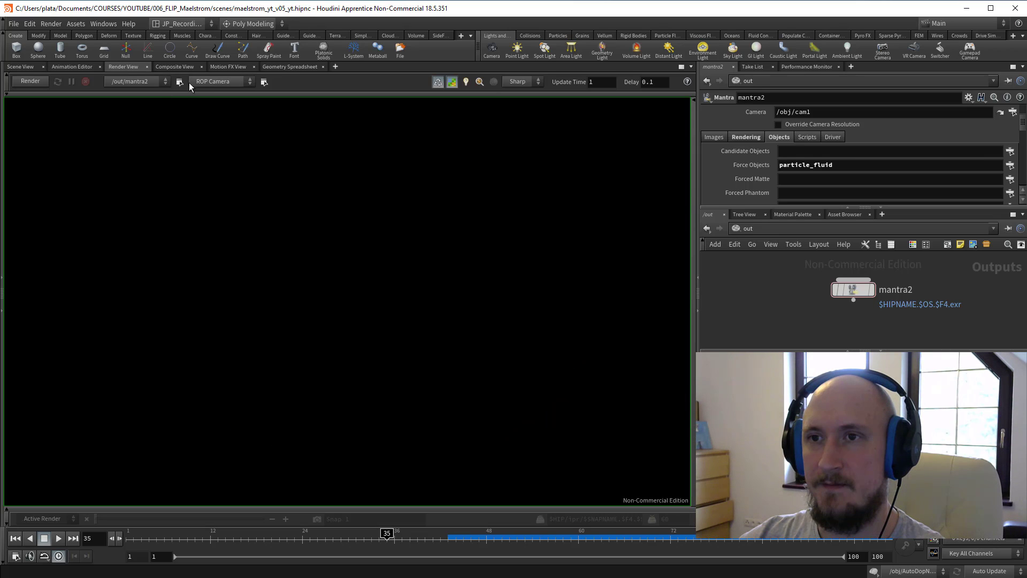
{"action": "left_click", "coordinate": [30, 80]}
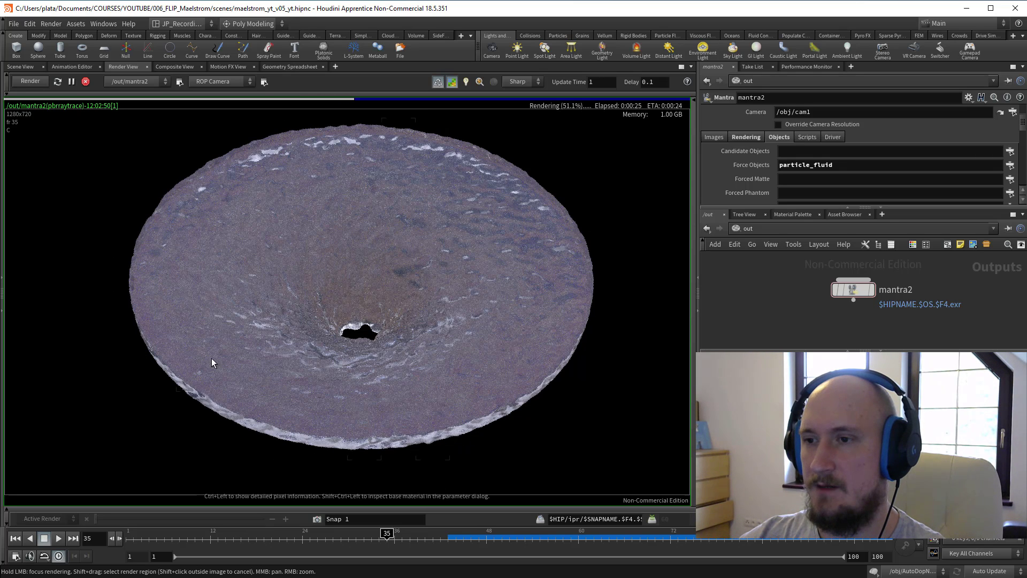
{"action": "left_click", "coordinate": [85, 81]}
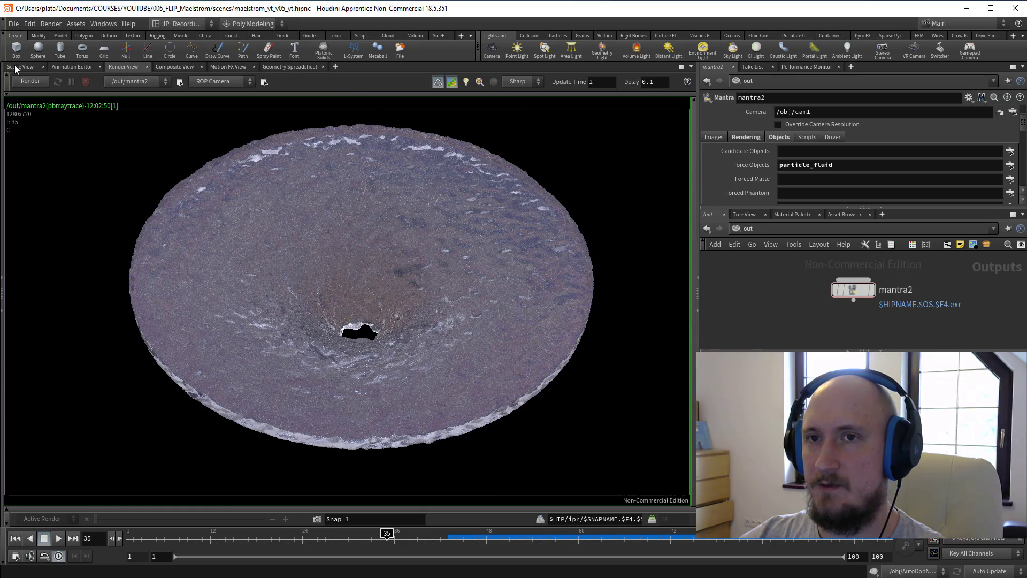
Step: Return to the scene view, enter the particle_fluid object and move surface_cache and the nodes below it further down
{"action": "left_click", "coordinate": [20, 67]}
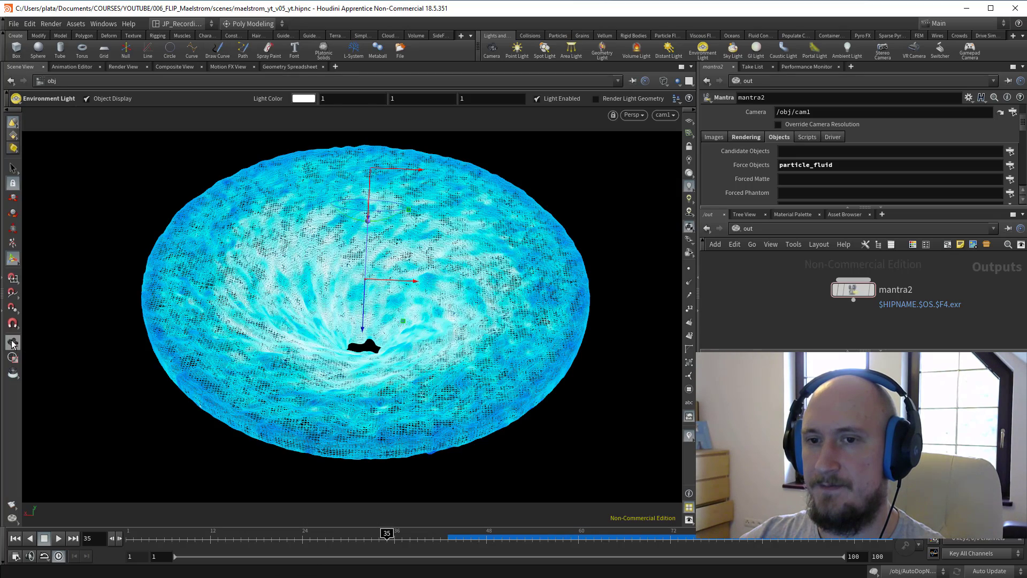
{"action": "left_click", "coordinate": [13, 343]}
{"action": "left_click_drag", "start_coordinate": [342, 348], "coordinate": [357, 293]}
{"action": "scroll", "coordinate": [358, 293], "scroll_direction": "down", "scroll_amount": 2}
{"action": "scroll", "coordinate": [358, 294], "scroll_direction": "up", "scroll_amount": 2}
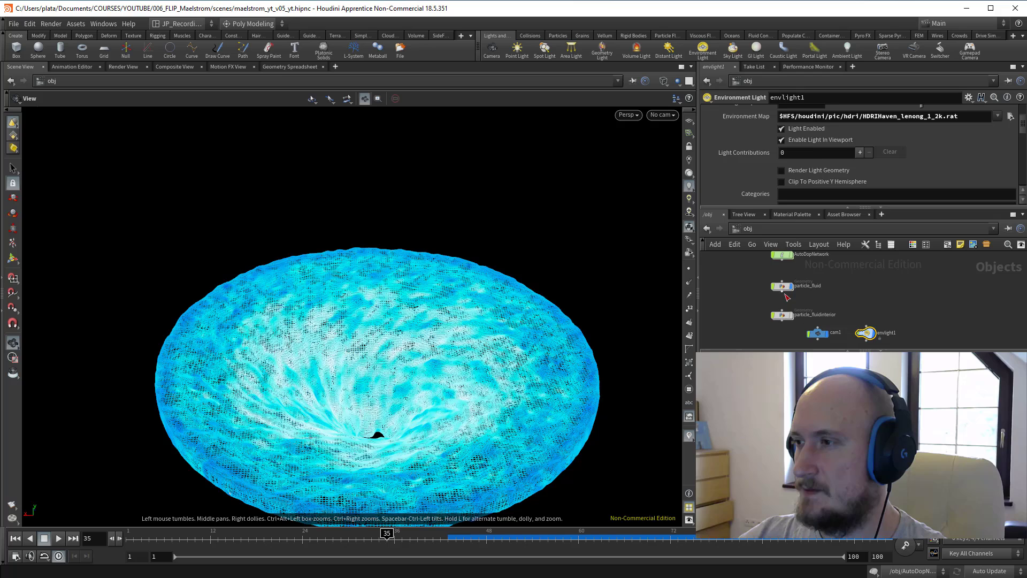
{"action": "double_click", "coordinate": [784, 289]}
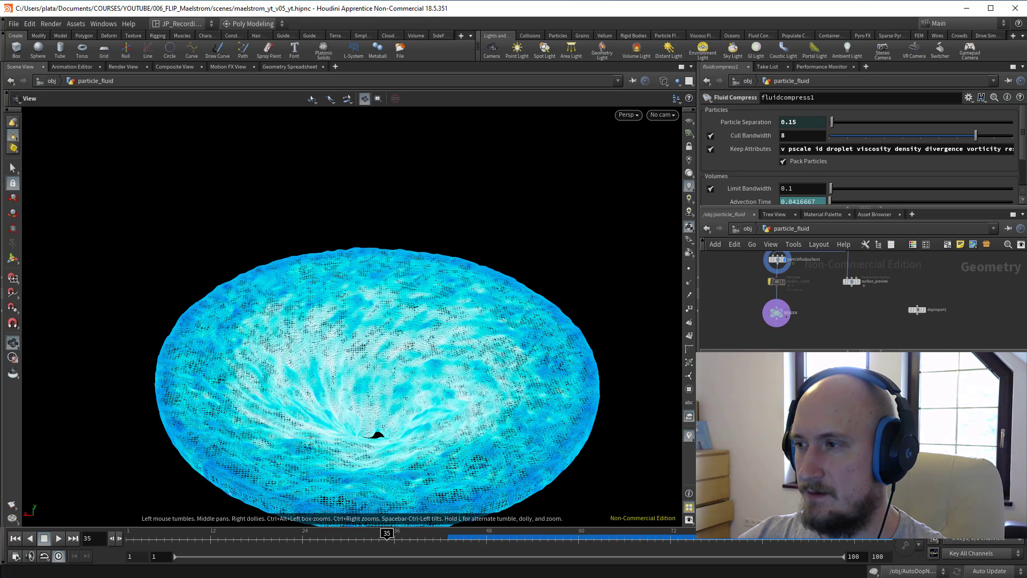
{"action": "scroll", "coordinate": [816, 306], "scroll_direction": "up", "scroll_amount": 2}
{"action": "left_click_drag", "start_coordinate": [769, 280], "coordinate": [770, 343], "text": "ctrl"}
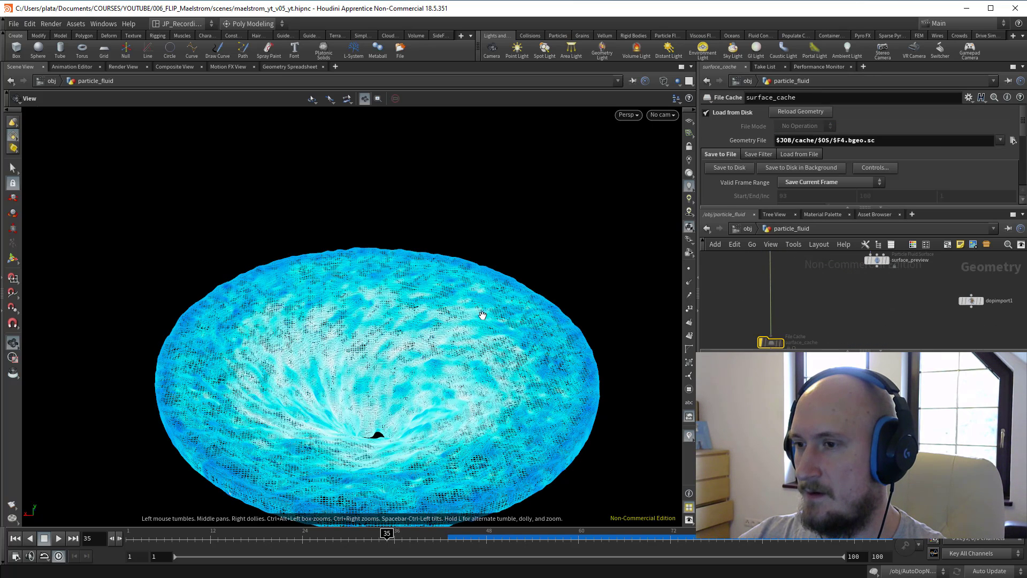
Step: Insert a Point Wrangle between particlefluidsurface1 and surface_cache
{"action": "scroll", "coordinate": [456, 337], "scroll_direction": "up", "scroll_amount": 3}
{"action": "left_click_drag", "start_coordinate": [456, 337], "coordinate": [438, 383]}
{"action": "middle_click_drag", "start_coordinate": [439, 382], "coordinate": [420, 315]}
{"action": "left_click_drag", "start_coordinate": [420, 316], "coordinate": [562, 376]}
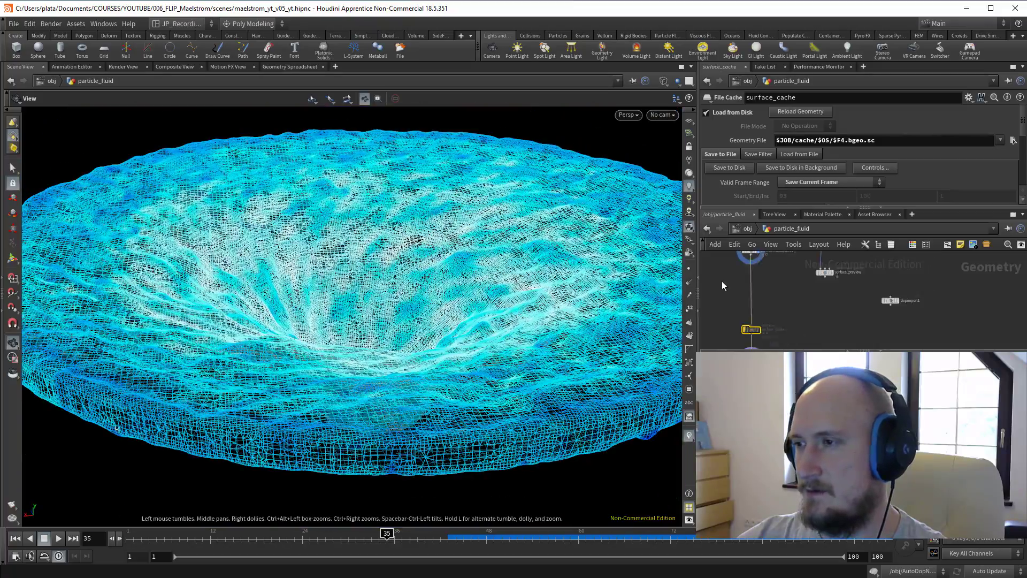
{"action": "key", "text": "Tab"}
{"action": "key", "text": "Tab"}
{"action": "key", "text": "Tab"}
{"action": "key", "text": "Tab"}
{"action": "key", "text": "Tab"}
{"action": "key", "text": "Tab"}
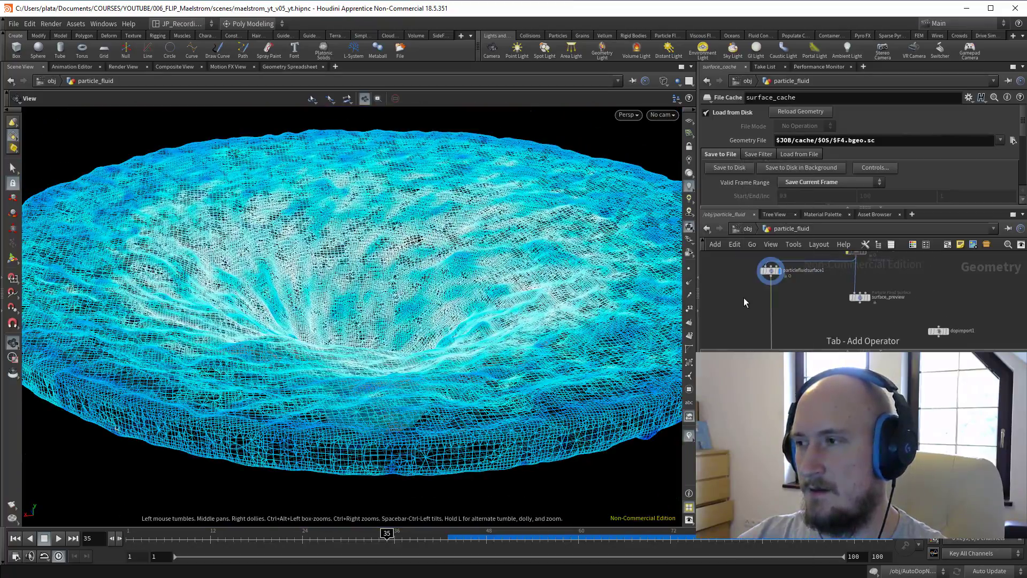
{"action": "key", "text": "Tab"}
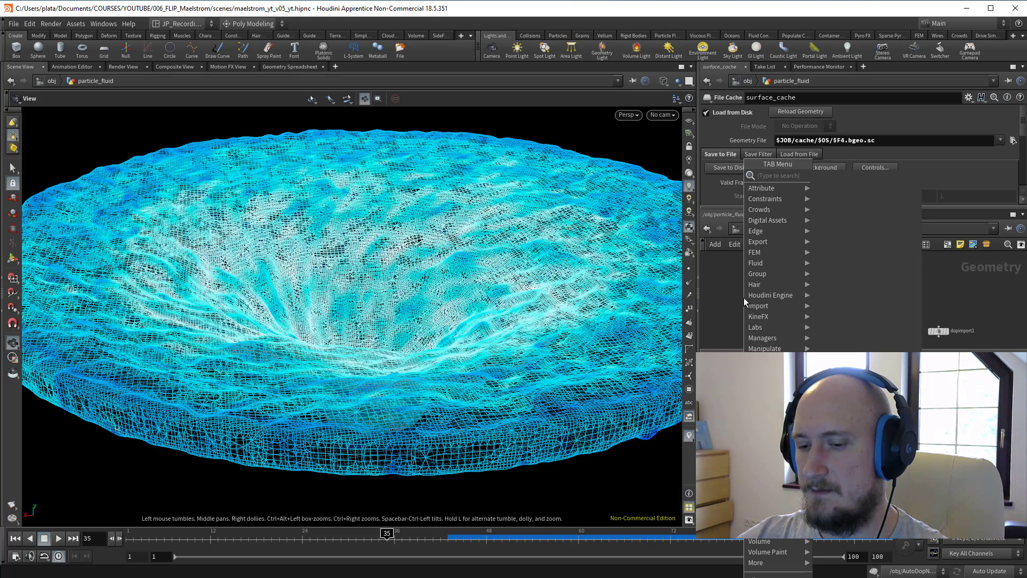
{"action": "type", "text": "wr"}
{"action": "left_click", "coordinate": [833, 210]}
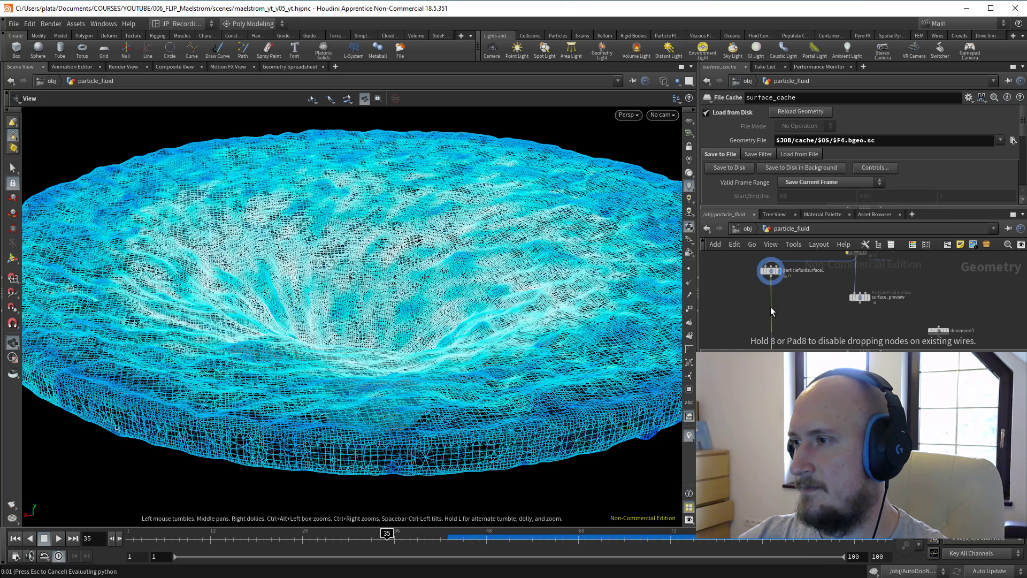
{"action": "left_click", "coordinate": [770, 306]}
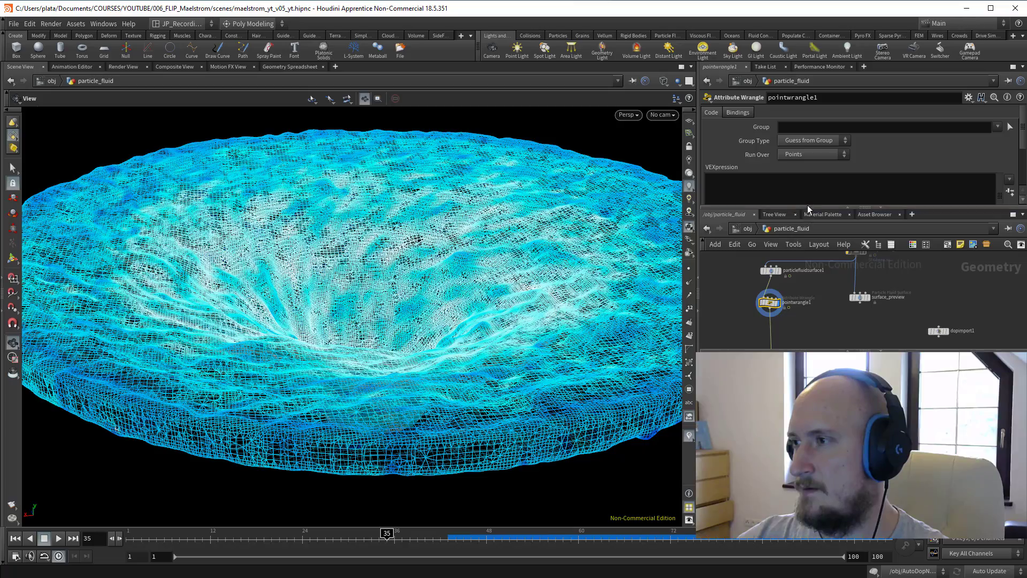
Step: Enlarge the parameter area and write the wrangle's first VEX line: vector P = set(@P.x, 0, @P.z);
{"action": "left_click_drag", "start_coordinate": [807, 205], "coordinate": [807, 256]}
{"action": "left_click_drag", "start_coordinate": [412, 230], "coordinate": [401, 345]}
{"action": "middle_click_drag", "start_coordinate": [401, 345], "coordinate": [376, 291]}
{"action": "left_click", "coordinate": [749, 202]}
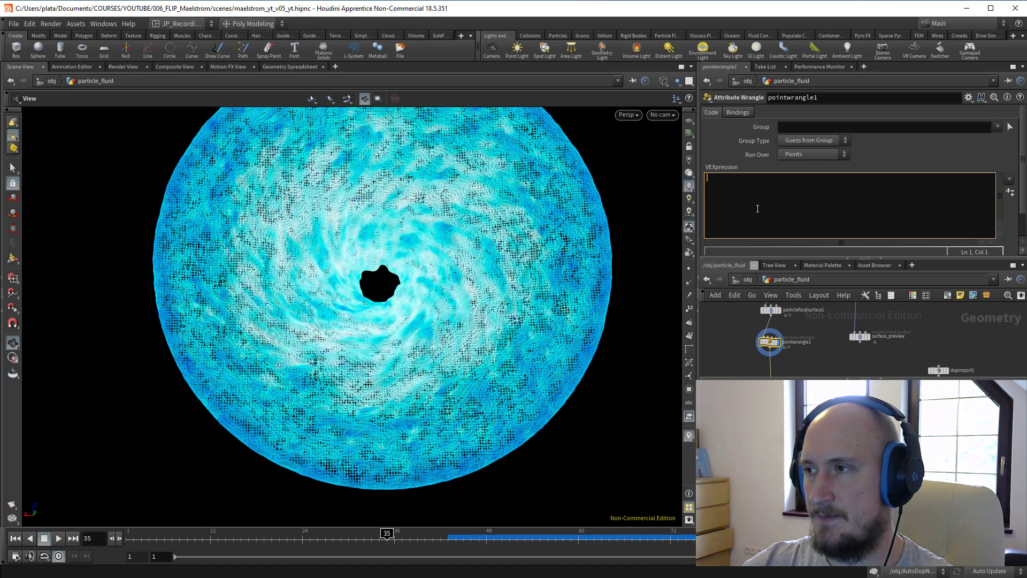
{"action": "type", "text": "vector"}
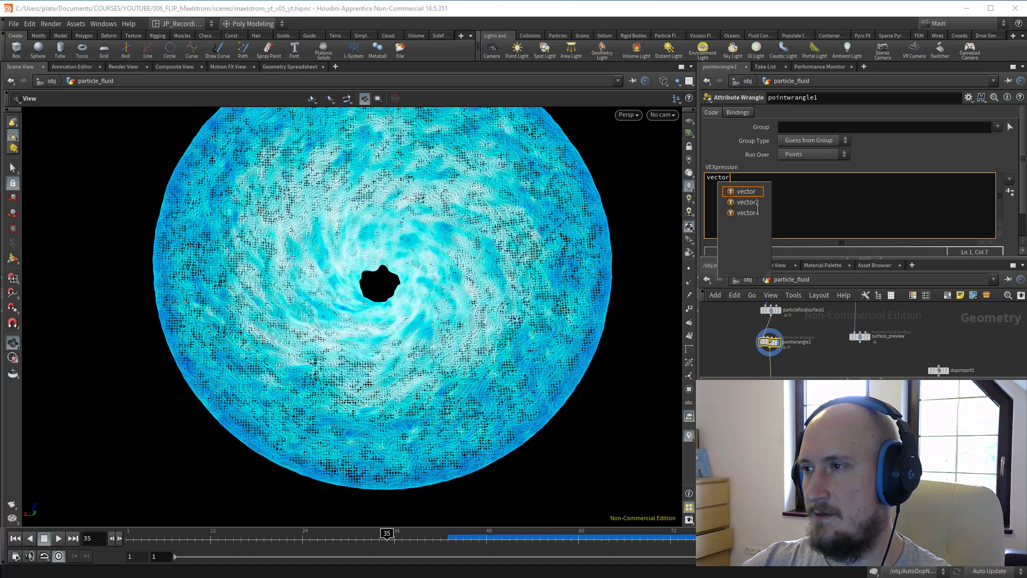
{"action": "key", "text": "Escape"}
{"action": "type", "text": "tor P = s"}
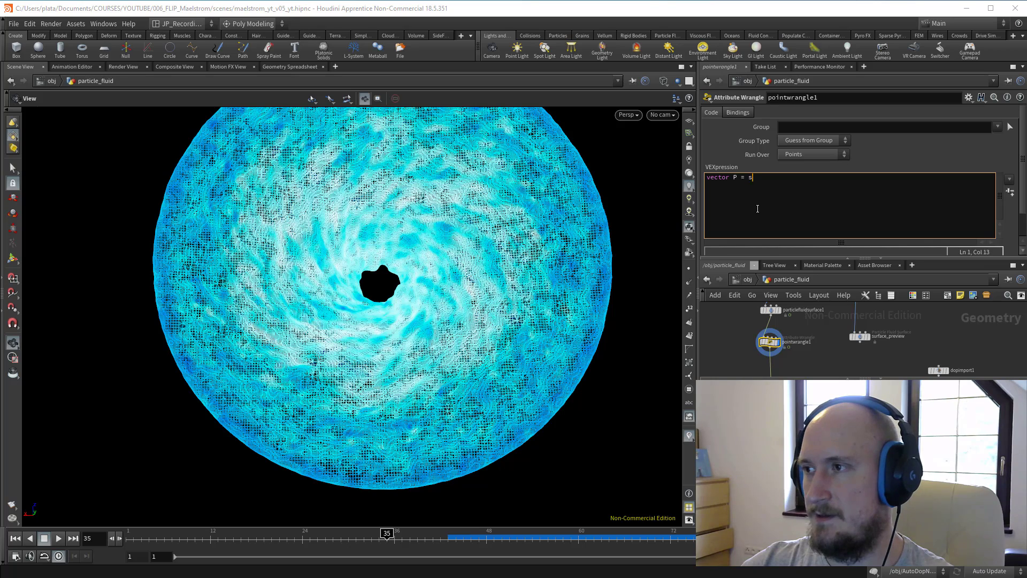
{"action": "type", "text": "et("}
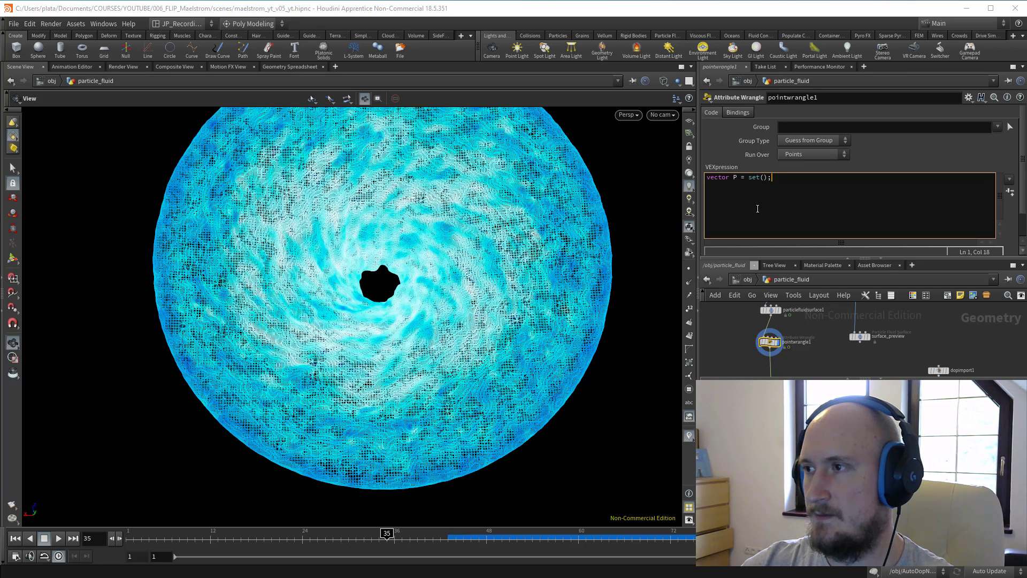
{"action": "type", "text": "@P.x, 0, @P.z"}
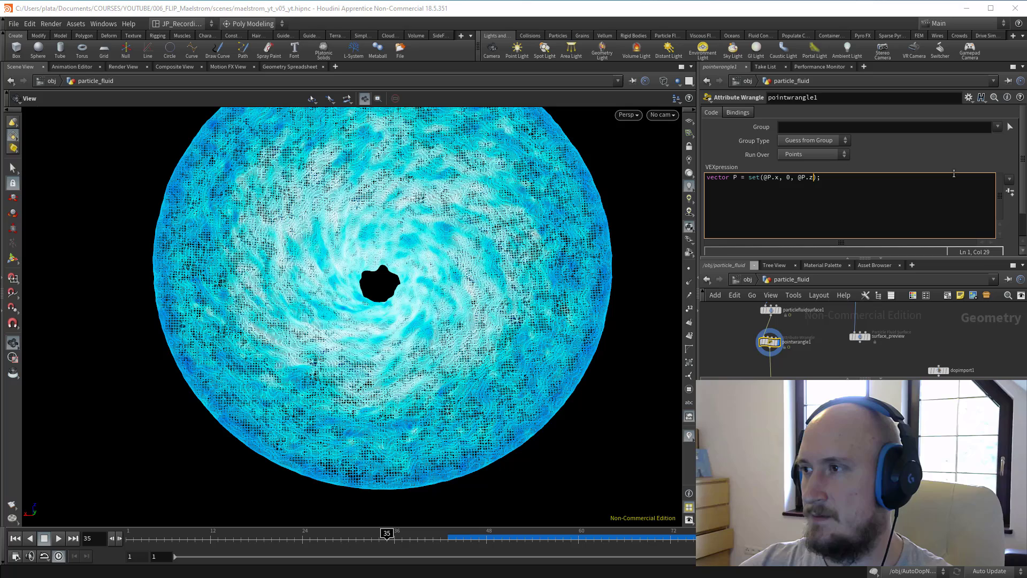
{"action": "left_click", "coordinate": [920, 190]}
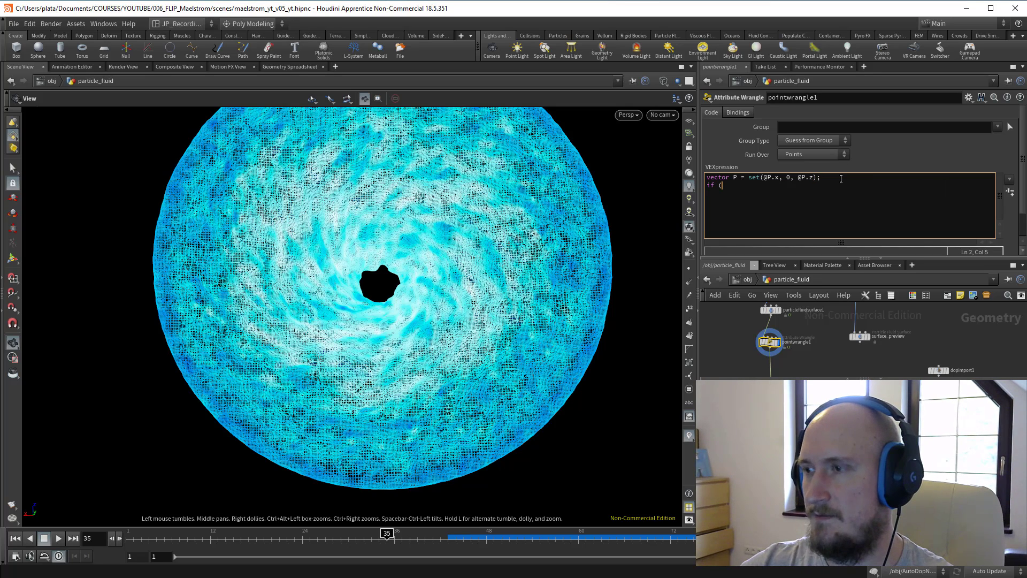
{"action": "type", "text": "length()"}
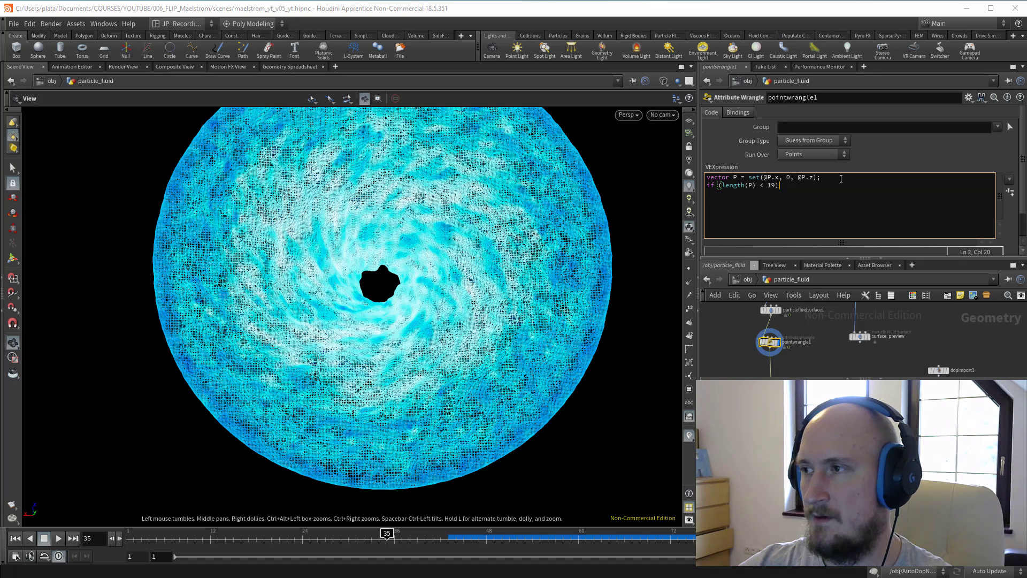
{"action": "type", "text": "P) < 19) removepoin"}
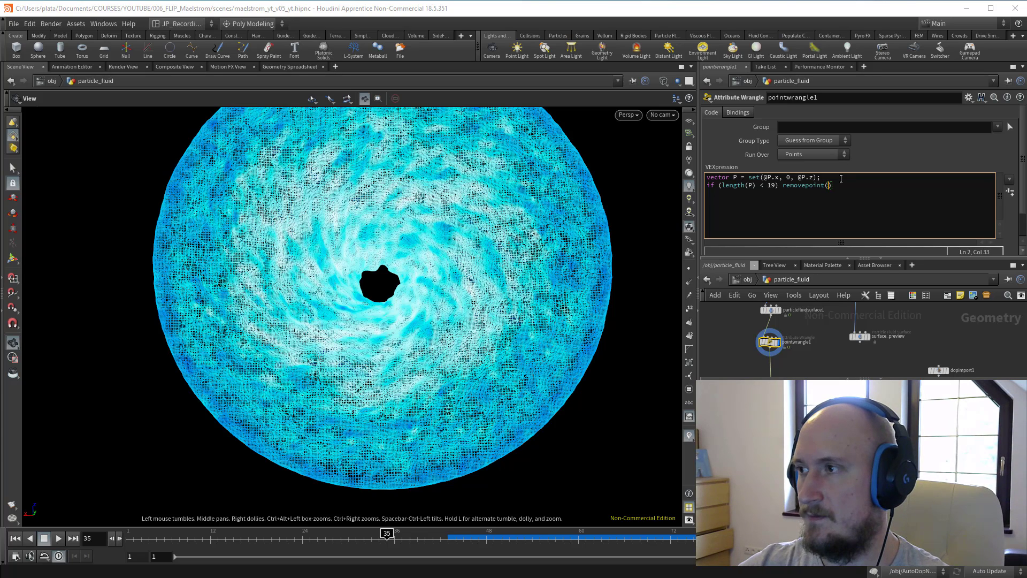
{"action": "type", "text": "t(0, @ptnum"}
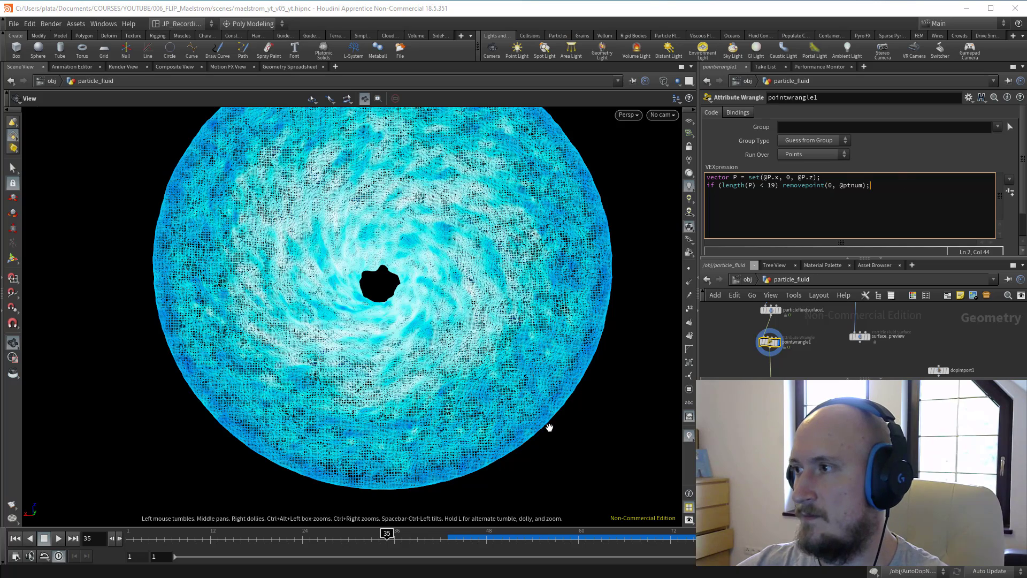
{"action": "key", "text": "ctrl+Return"}
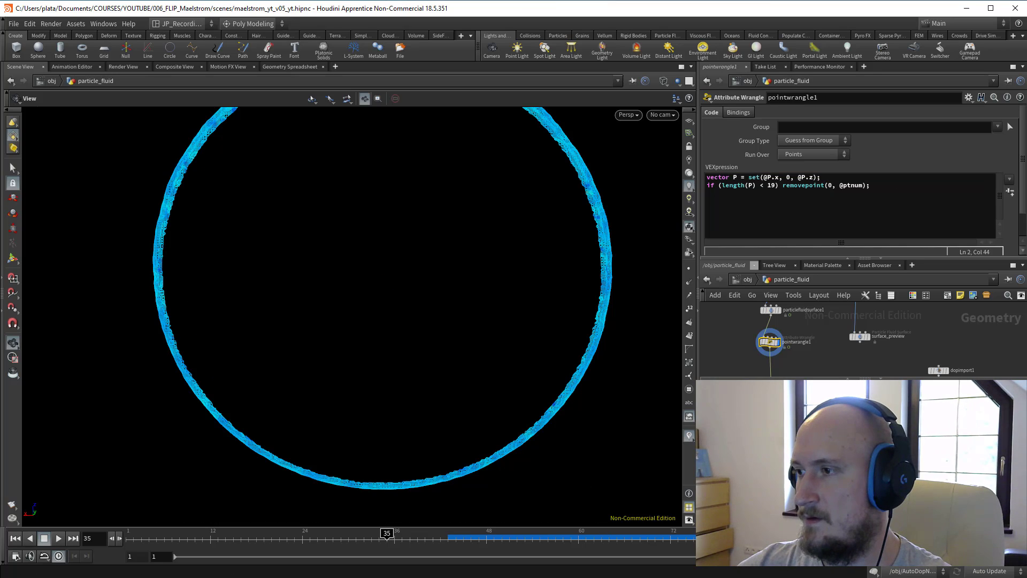
Step: Change the condition in pointwrangle1 to length(P) > 19 and apply the expression
{"action": "left_click", "coordinate": [761, 185]}
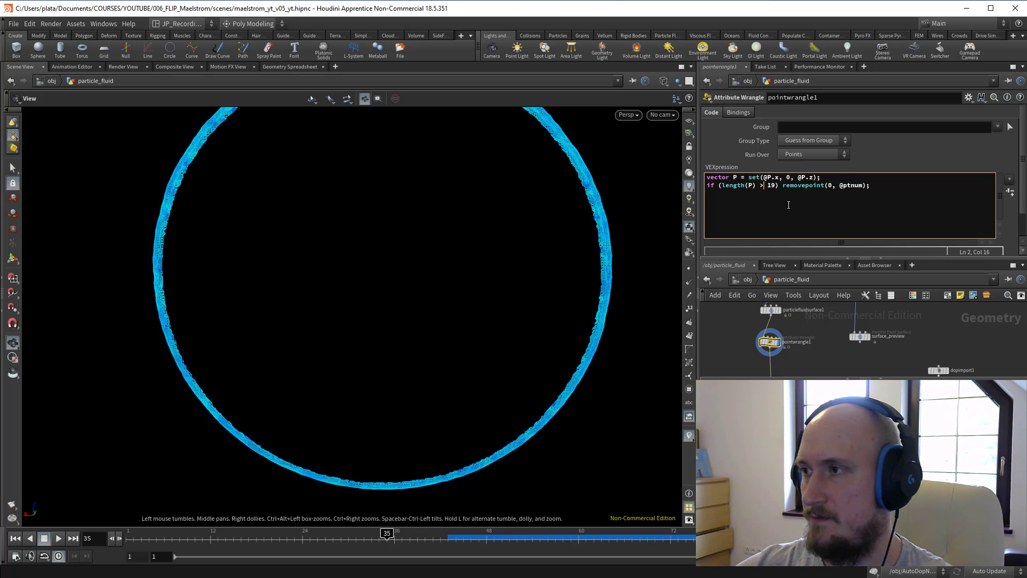
{"action": "left_click_drag", "start_coordinate": [459, 344], "coordinate": [448, 157]}
Step: Insert a Clip node between pointwrangle1 and surface_cache, with its origin Y set to -10.6382
{"action": "middle_click_drag", "start_coordinate": [805, 364], "coordinate": [796, 320]}
{"action": "key", "text": "Tab"}
{"action": "key", "text": "Escape"}
{"action": "key", "text": "Tab"}
{"action": "type", "text": "clip"}
{"action": "key", "text": "Return"}
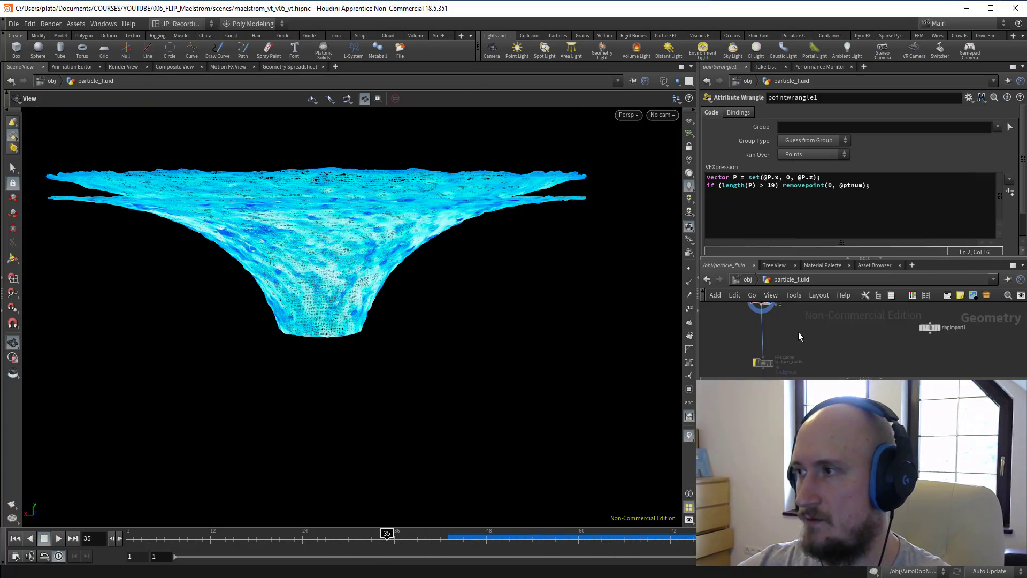
{"action": "left_click", "coordinate": [798, 332]}
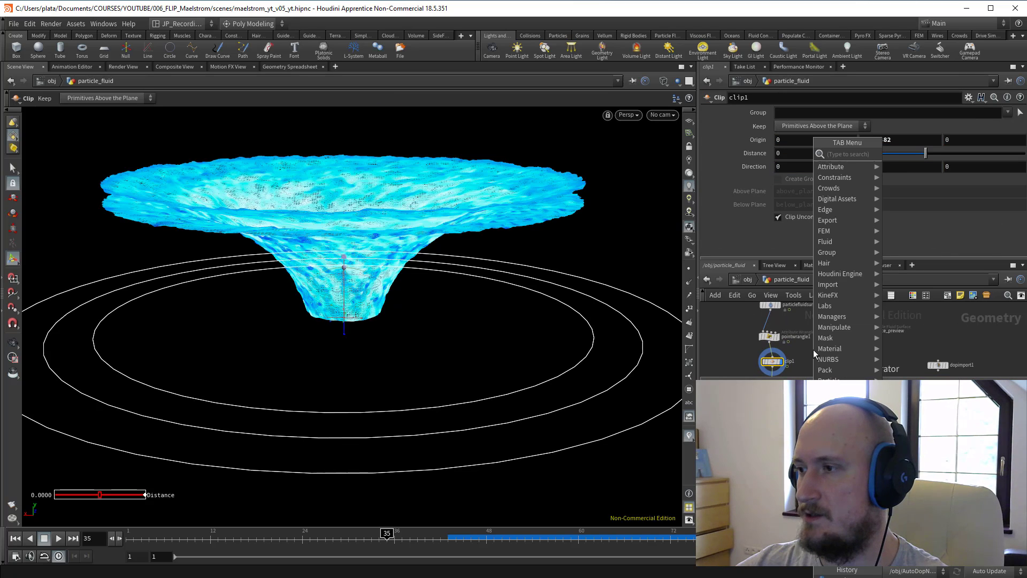
Step: Add a Convert node to the network beside the Clip node
{"action": "key", "text": "Tab"}
{"action": "type", "text": "con"}
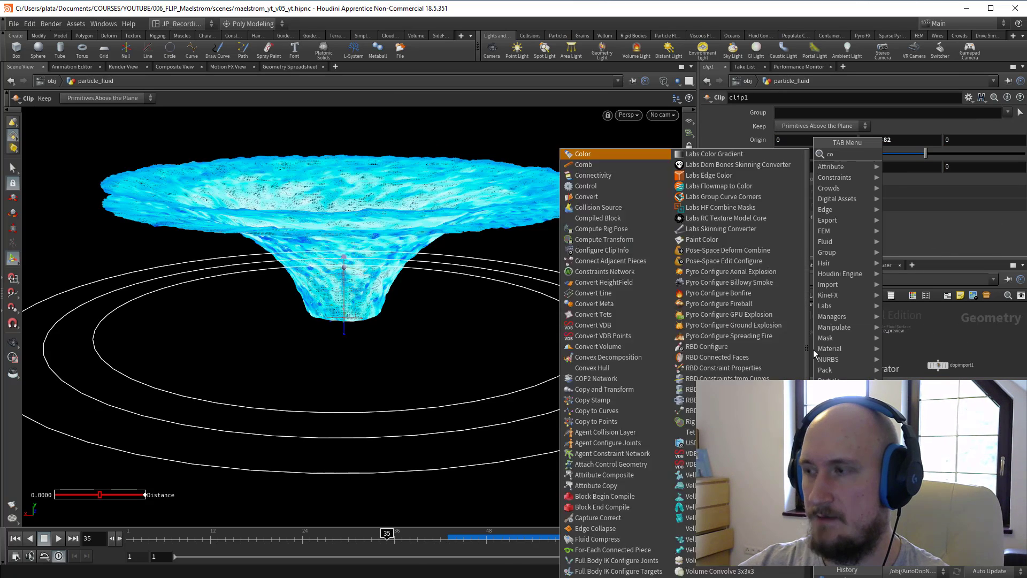
{"action": "key", "text": "Down"}
{"action": "key", "text": "Down"}
{"action": "key", "text": "Return"}
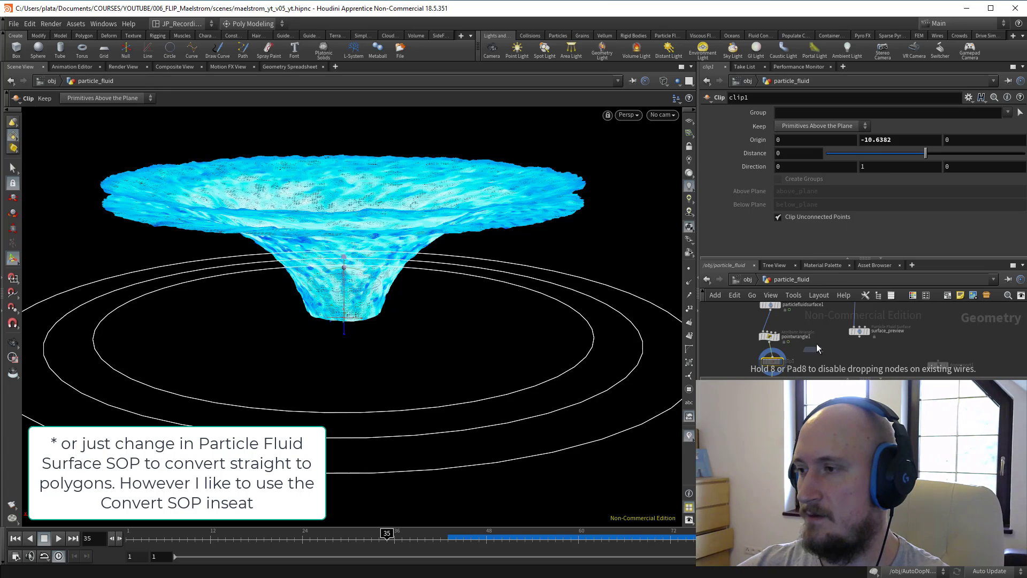
{"action": "left_click", "coordinate": [827, 354]}
{"action": "middle_click_drag", "start_coordinate": [826, 359], "coordinate": [811, 326]}
Step: Wire the Convert node between particlefluidsurface1 and pointwrangle1, then review the output conversion setting of particlefluidsurface1
{"action": "left_click", "coordinate": [762, 328]}
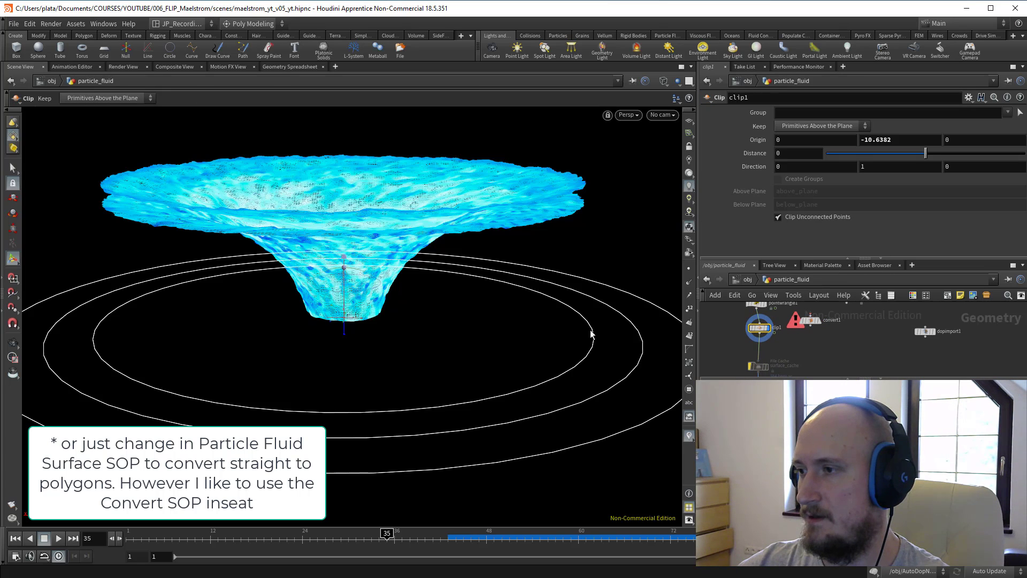
{"action": "scroll", "coordinate": [319, 285], "scroll_direction": "down", "scroll_amount": 1}
{"action": "left_click_drag", "start_coordinate": [319, 284], "coordinate": [340, 319]}
{"action": "key", "text": "Return"}
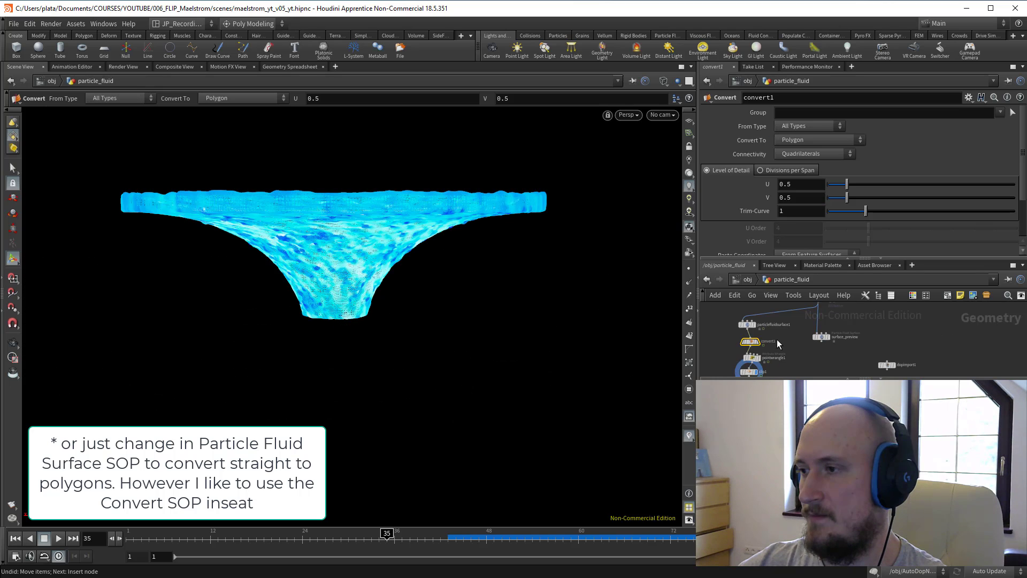
{"action": "middle_click_drag", "start_coordinate": [781, 339], "coordinate": [792, 343]}
{"action": "scroll", "coordinate": [731, 325], "scroll_direction": "down", "scroll_amount": 1}
{"action": "middle_click_drag", "start_coordinate": [730, 325], "coordinate": [738, 325]}
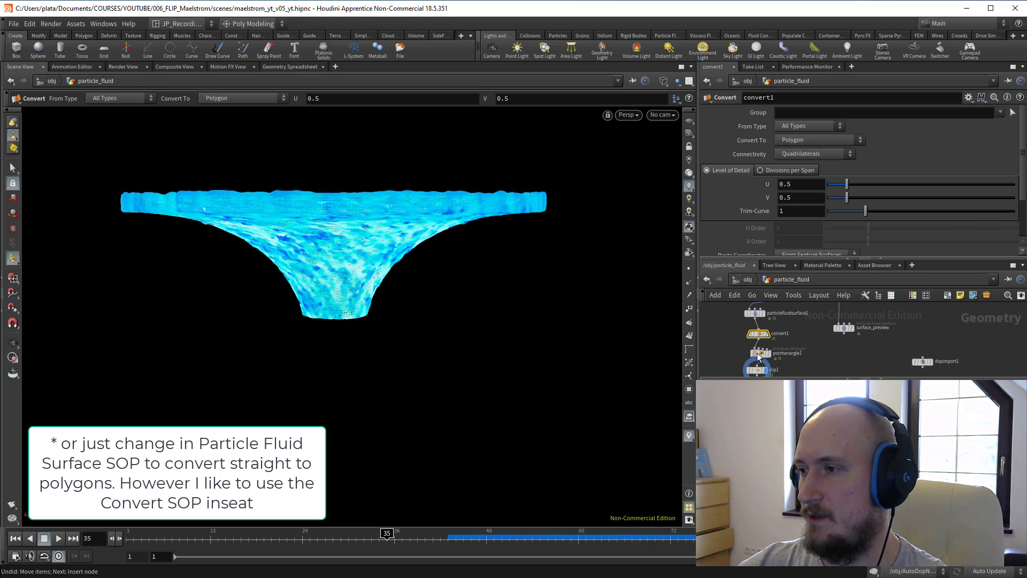
{"action": "left_click", "coordinate": [762, 354]}
{"action": "left_click", "coordinate": [760, 333]}
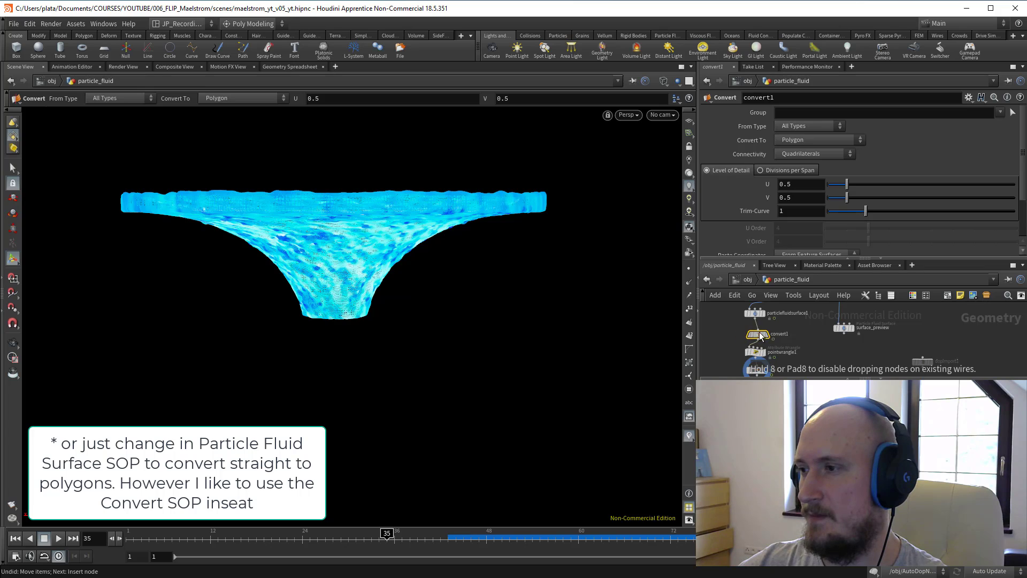
{"action": "left_click", "coordinate": [745, 316]}
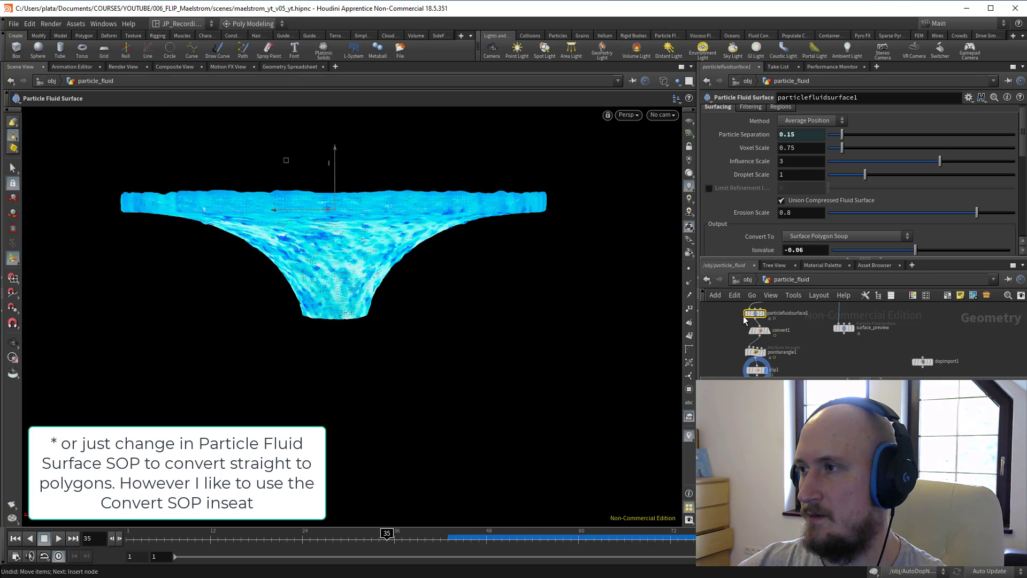
{"action": "scroll", "coordinate": [792, 221], "scroll_direction": "down", "scroll_amount": 1}
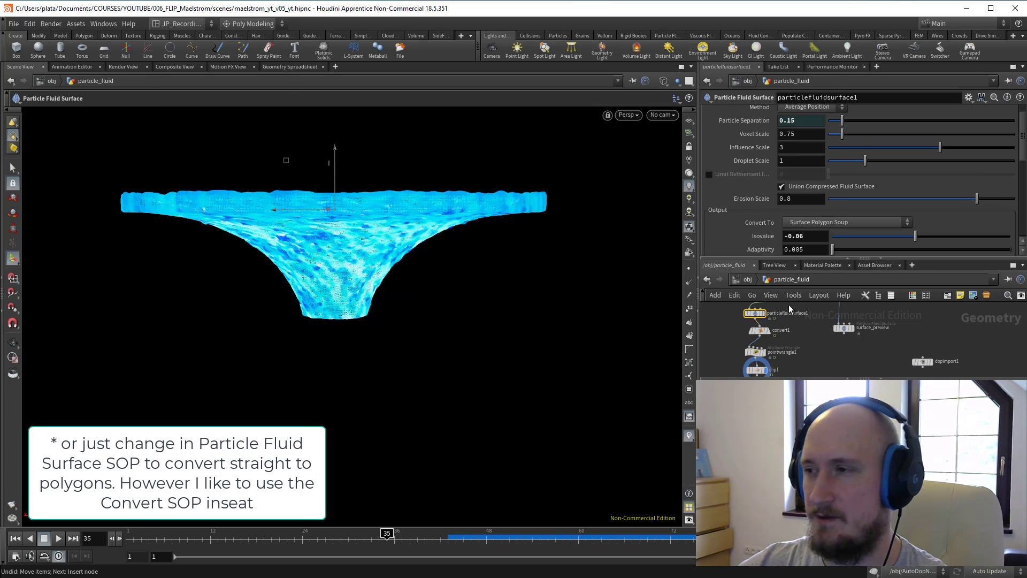
Step: Raise the clipping plane of clip1 to an origin Y of -9.6029
{"action": "left_click", "coordinate": [753, 340]}
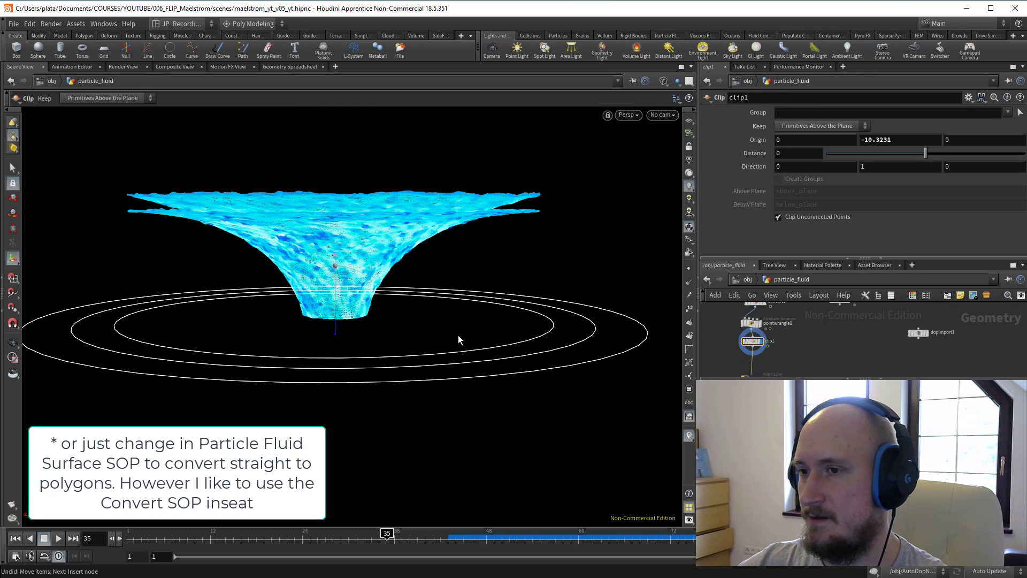
{"action": "mouse_move", "coordinate": [351, 339]}
{"action": "left_mouse_down", "text": "alt"}
{"action": "mouse_move", "coordinate": [323, 331]}
{"action": "mouse_move", "coordinate": [347, 299]}
{"action": "mouse_move", "coordinate": [360, 314]}
{"action": "mouse_move", "coordinate": [333, 321]}
{"action": "mouse_move", "coordinate": [401, 282]}
{"action": "mouse_move", "coordinate": [392, 282]}
{"action": "left_mouse_up", "text": "alt"}
{"action": "key", "text": "Escape"}
{"action": "left_click_drag", "start_coordinate": [457, 277], "coordinate": [314, 294]}
{"action": "key", "text": "Return"}
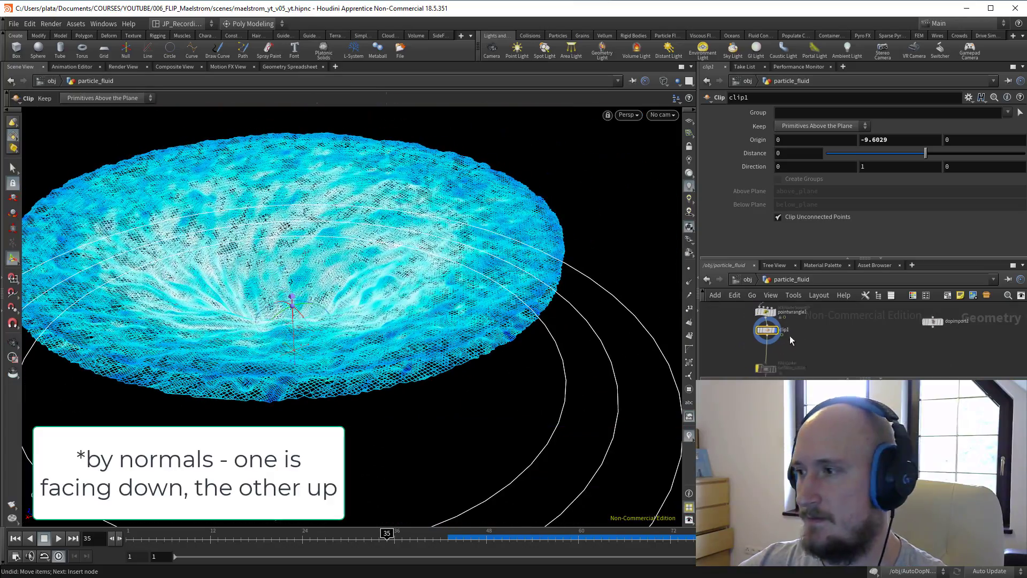
Step: Insert an Assemble node between clip1 and surface_cache and enable Create Packed Geometry
{"action": "middle_click_drag", "start_coordinate": [792, 369], "coordinate": [802, 333]}
{"action": "key", "text": "Tab"}
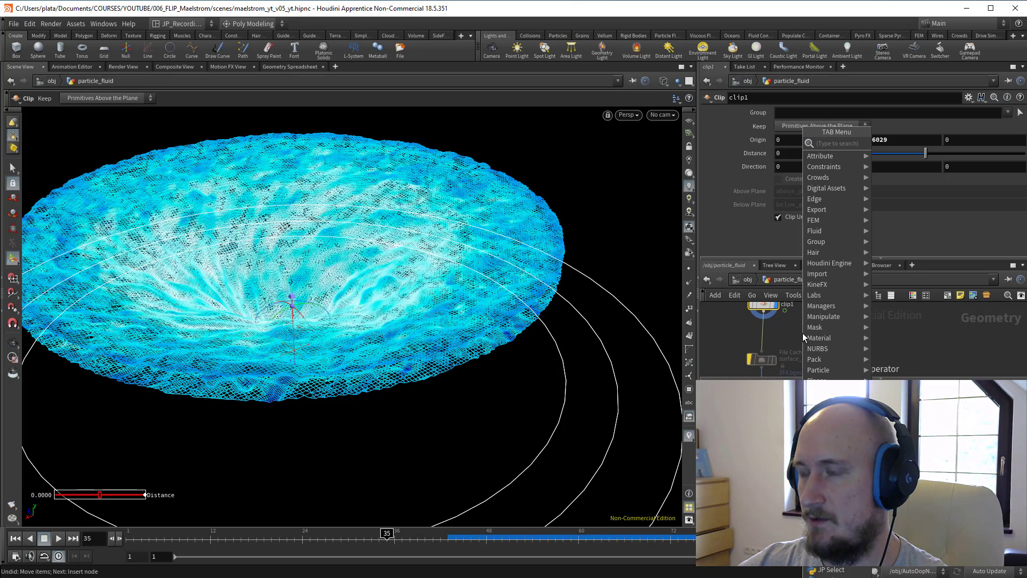
{"action": "type", "text": "as"}
{"action": "key", "text": "Return"}
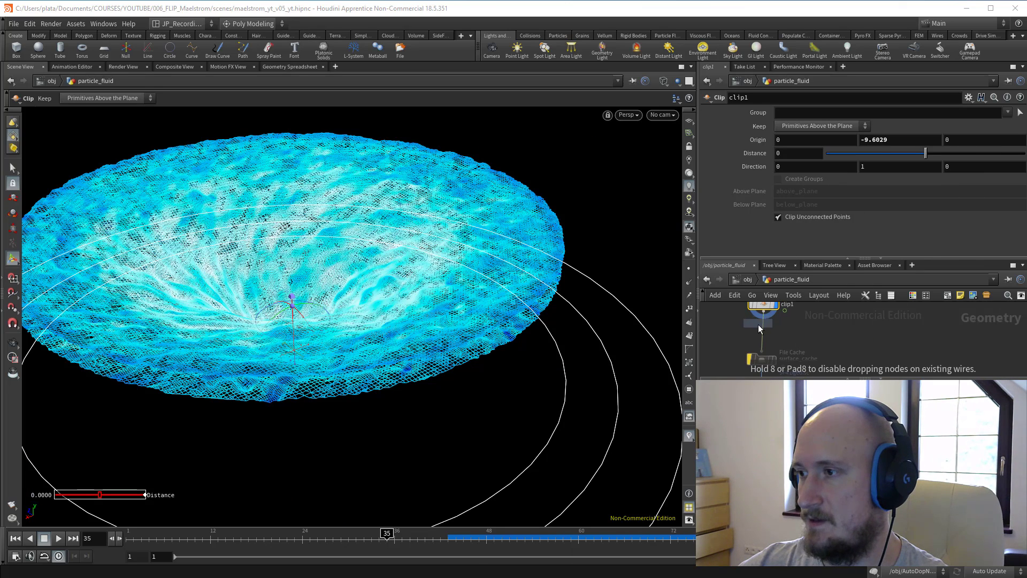
{"action": "left_click", "coordinate": [765, 334]}
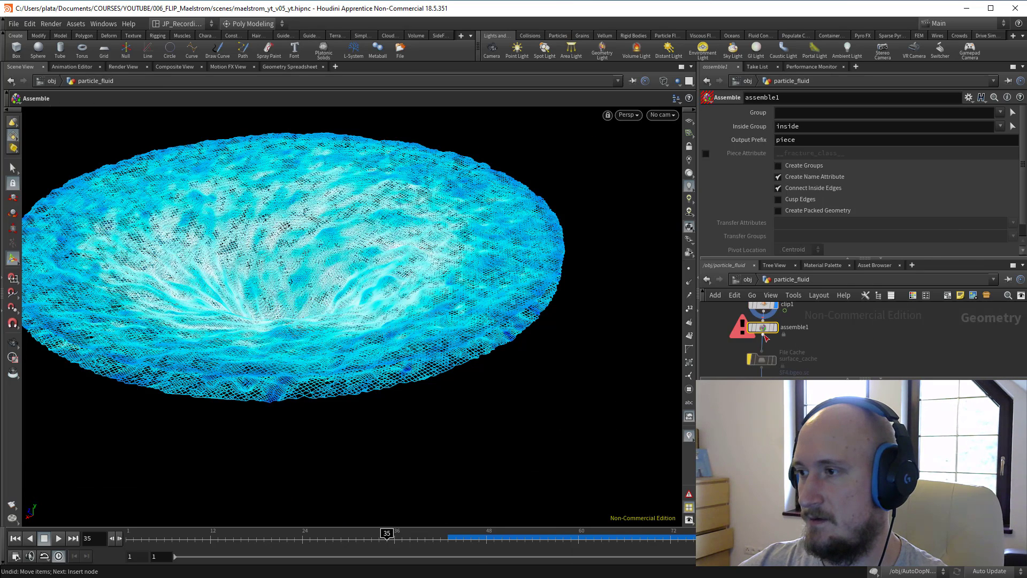
{"action": "left_click", "coordinate": [803, 210]}
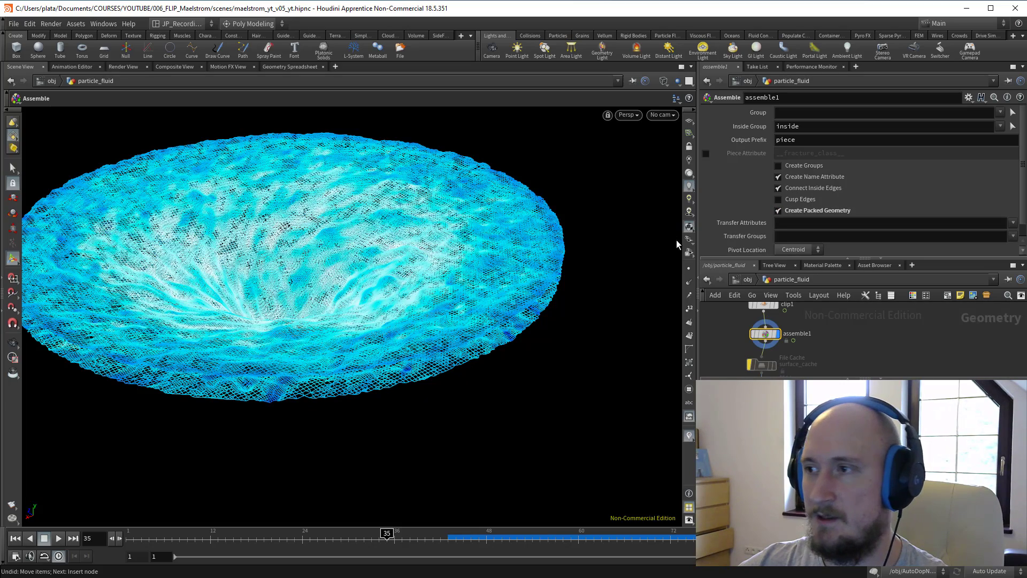
Step: Turn on point and point number display and examine the packed mesh pieces from several angles
{"action": "left_click", "coordinate": [687, 309]}
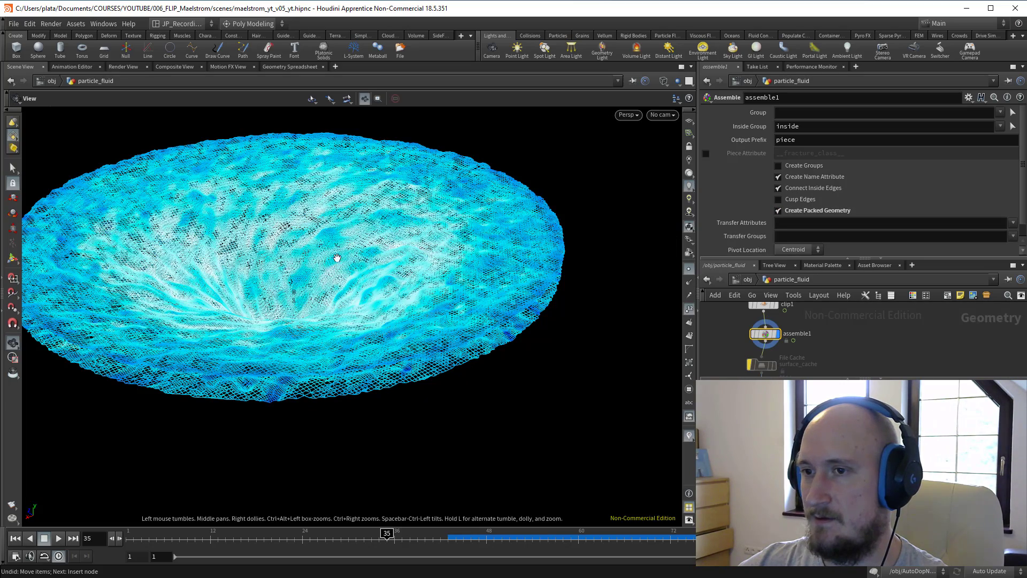
{"action": "left_click_drag", "start_coordinate": [339, 257], "coordinate": [311, 315], "text": "alt"}
{"action": "right_click_drag", "start_coordinate": [311, 314], "coordinate": [329, 326], "text": "alt"}
{"action": "left_click_drag", "start_coordinate": [329, 326], "coordinate": [310, 270], "text": "alt"}
{"action": "right_click_drag", "start_coordinate": [310, 270], "coordinate": [325, 293], "text": "alt"}
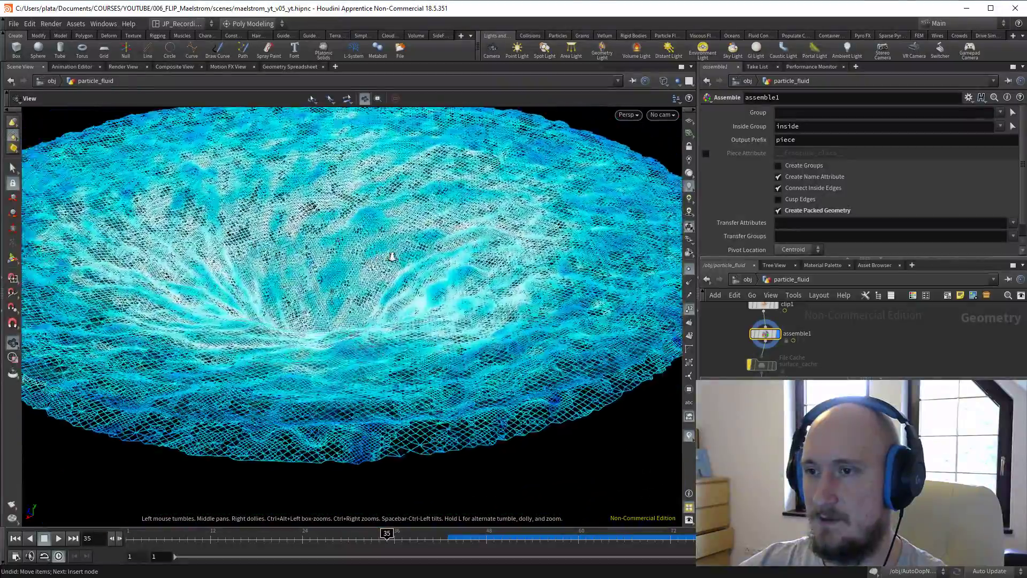
{"action": "mouse_move", "coordinate": [325, 293]}
{"action": "left_mouse_down", "text": "alt"}
{"action": "mouse_move", "coordinate": [321, 216]}
{"action": "mouse_move", "coordinate": [330, 298]}
{"action": "left_mouse_up", "text": "alt"}
{"action": "right_click_drag", "start_coordinate": [330, 297], "coordinate": [429, 300], "text": "alt"}
{"action": "left_click_drag", "start_coordinate": [429, 300], "coordinate": [497, 317], "text": "alt"}
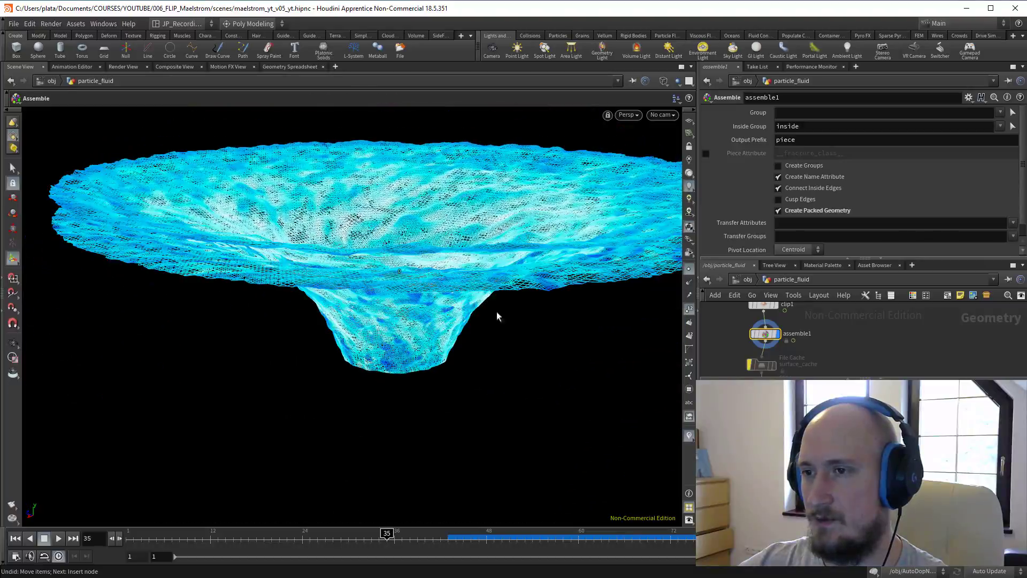
{"action": "left_click_drag", "start_coordinate": [452, 283], "coordinate": [306, 254], "text": "alt"}
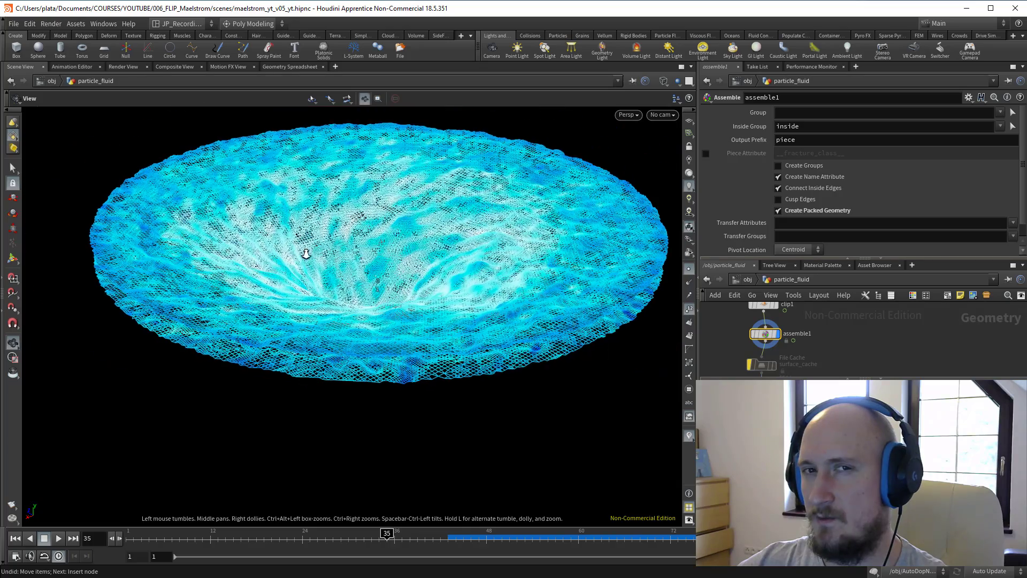
{"action": "right_click_drag", "start_coordinate": [306, 254], "coordinate": [308, 256], "text": "alt"}
Step: Insert an Attribute Wrangle between assemble1 and surface_cache
{"action": "scroll", "coordinate": [826, 357], "scroll_direction": "down", "scroll_amount": 2}
{"action": "middle_click_drag", "start_coordinate": [823, 357], "coordinate": [825, 341]}
{"action": "scroll", "coordinate": [820, 345], "scroll_direction": "up", "scroll_amount": 1}
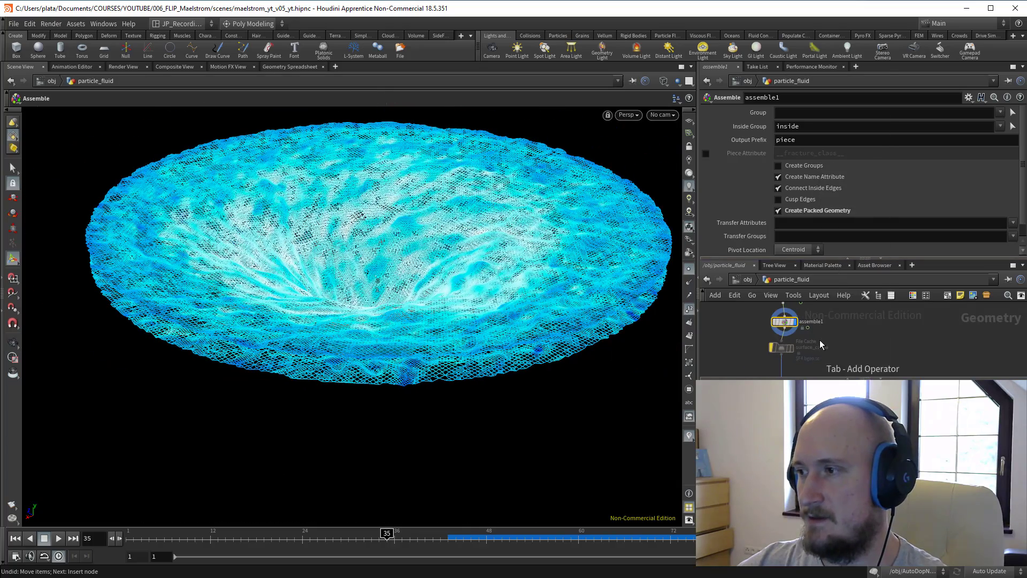
{"action": "key", "text": "Tab"}
{"action": "mouse_move", "coordinate": [835, 328]}
{"action": "left_click", "coordinate": [931, 132]}
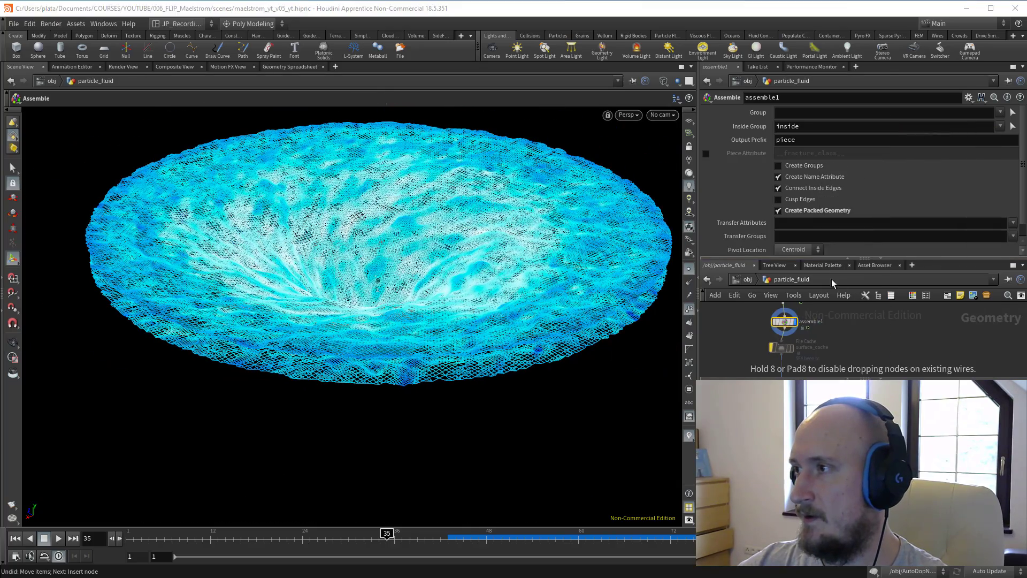
{"action": "left_click", "coordinate": [787, 339]}
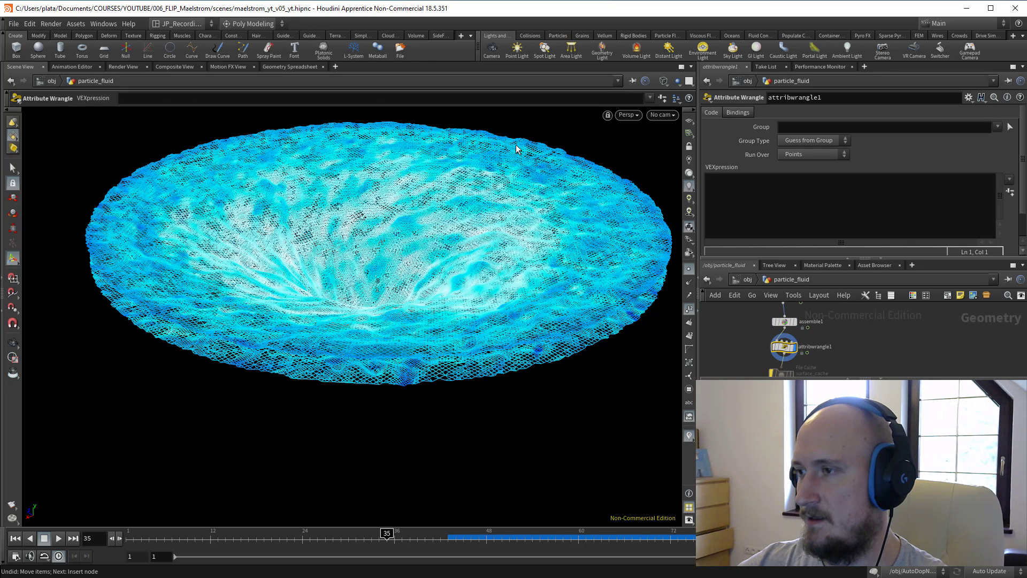
{"action": "left_click", "coordinate": [290, 67]}
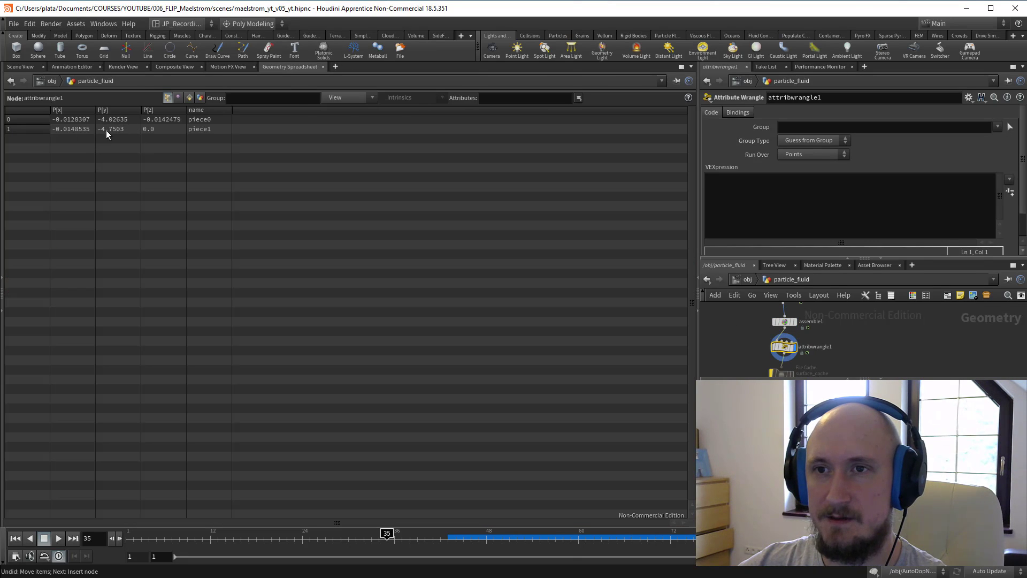
{"action": "key", "text": "Tab"}
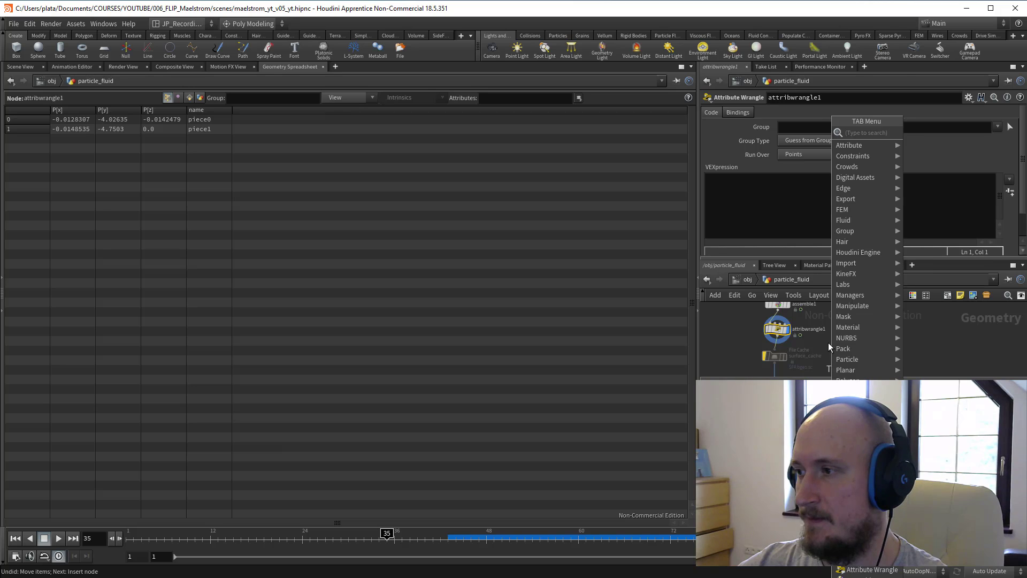
{"action": "left_click", "coordinate": [778, 191]}
{"action": "type", "text": "if (@P"}
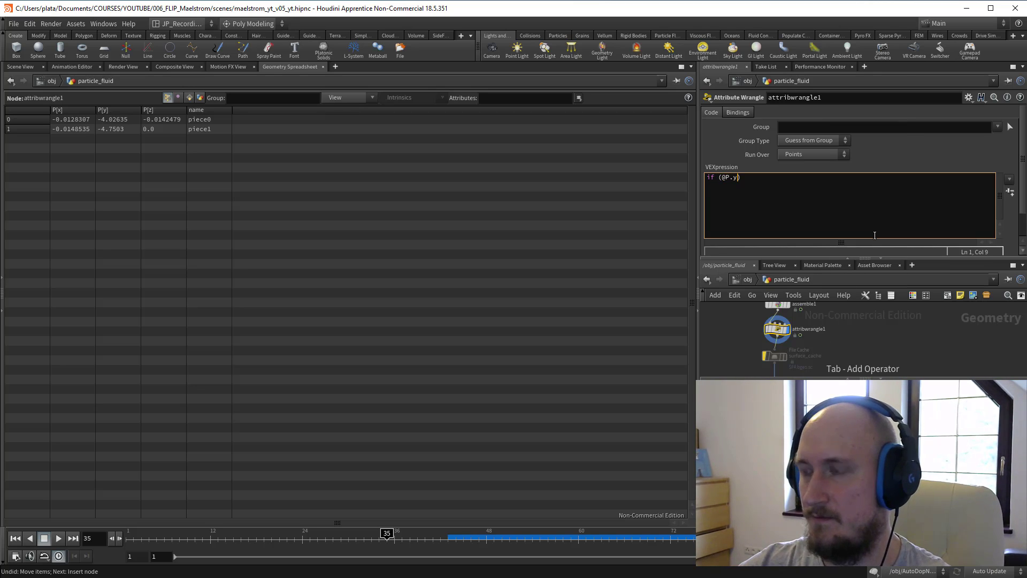
{"action": "type", "text": ".y < "}
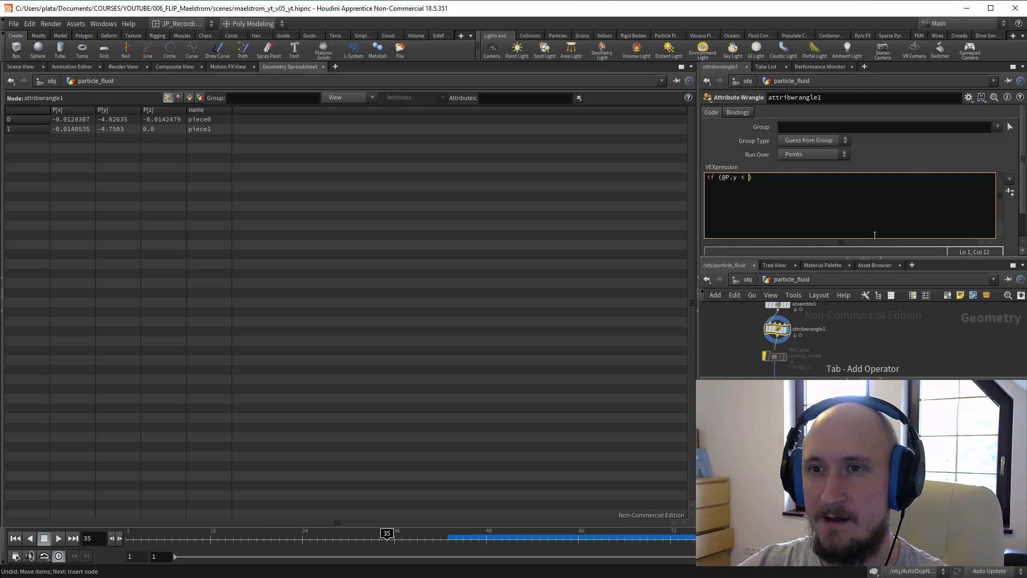
{"action": "type", "text": "-4.5"}
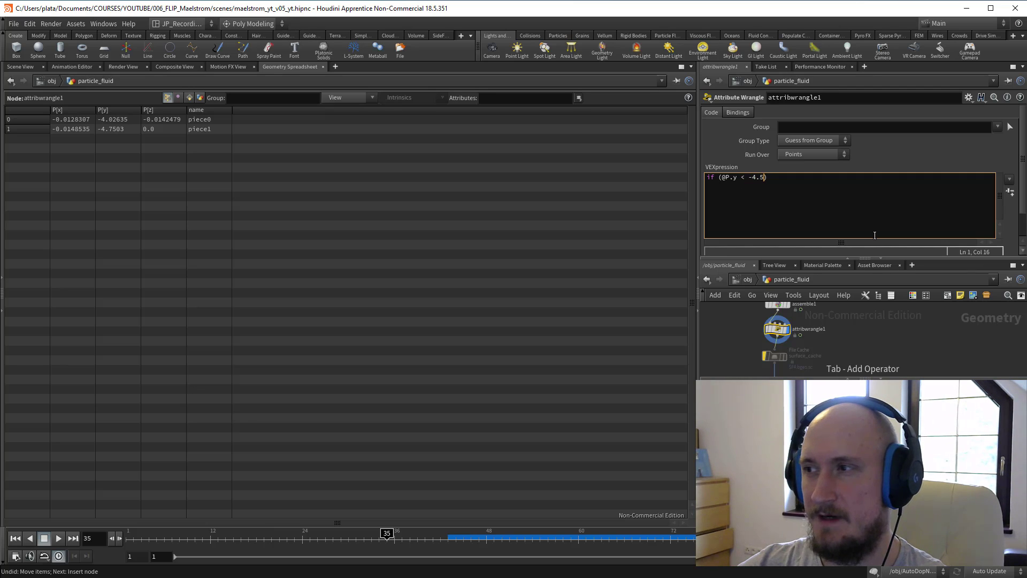
{"action": "type", "text": ") removepoint(0, @ptnum);"}
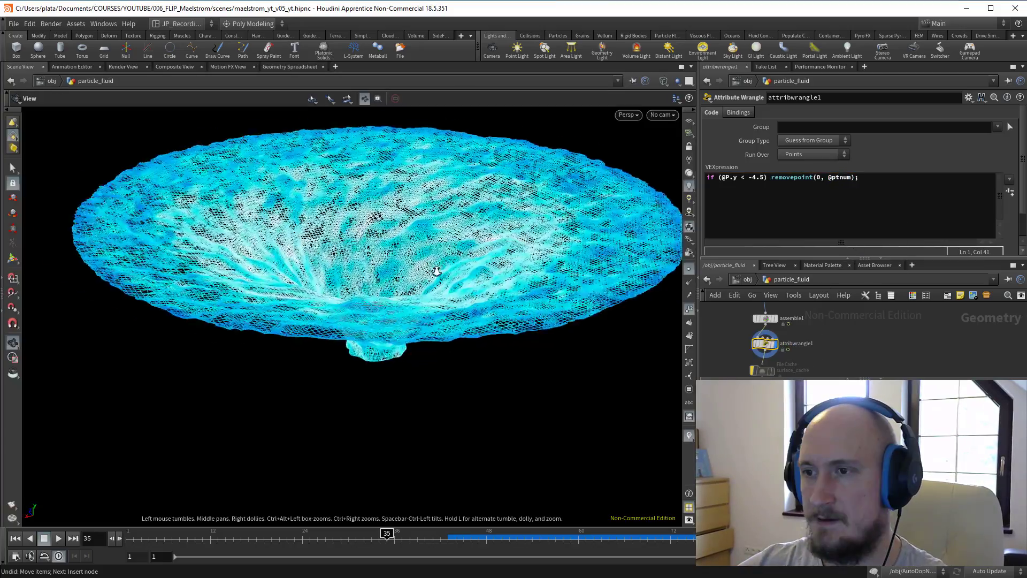
{"action": "right_click_drag", "start_coordinate": [435, 270], "coordinate": [434, 315]}
{"action": "left_click_drag", "start_coordinate": [434, 315], "coordinate": [405, 342]}
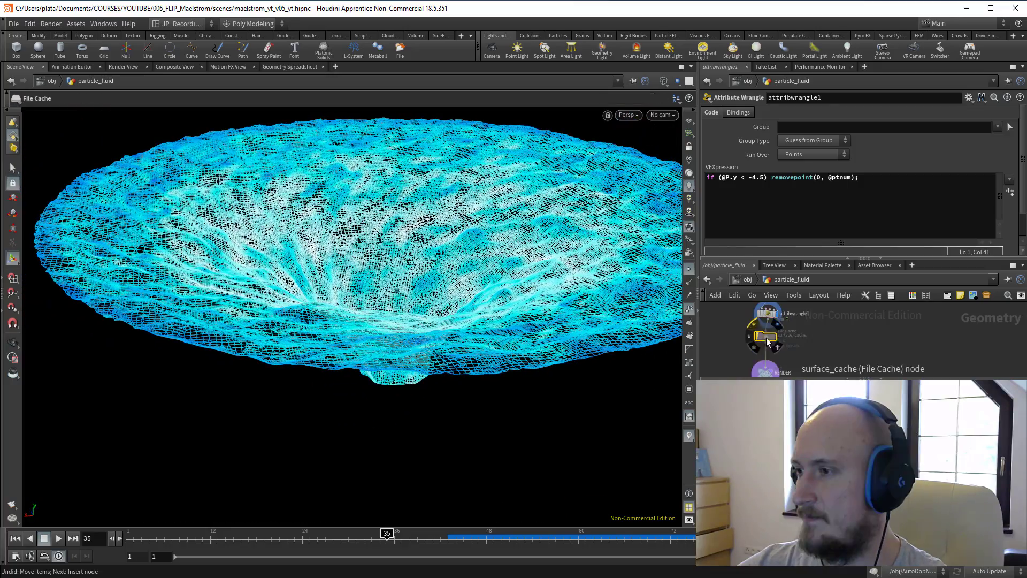
Step: Move surface_cache down and insert an Unpack node between attribwrangle1 and surface_cache
{"action": "left_click_drag", "start_coordinate": [766, 338], "coordinate": [769, 356]}
{"action": "key", "text": "Tab"}
{"action": "key", "text": "Escape"}
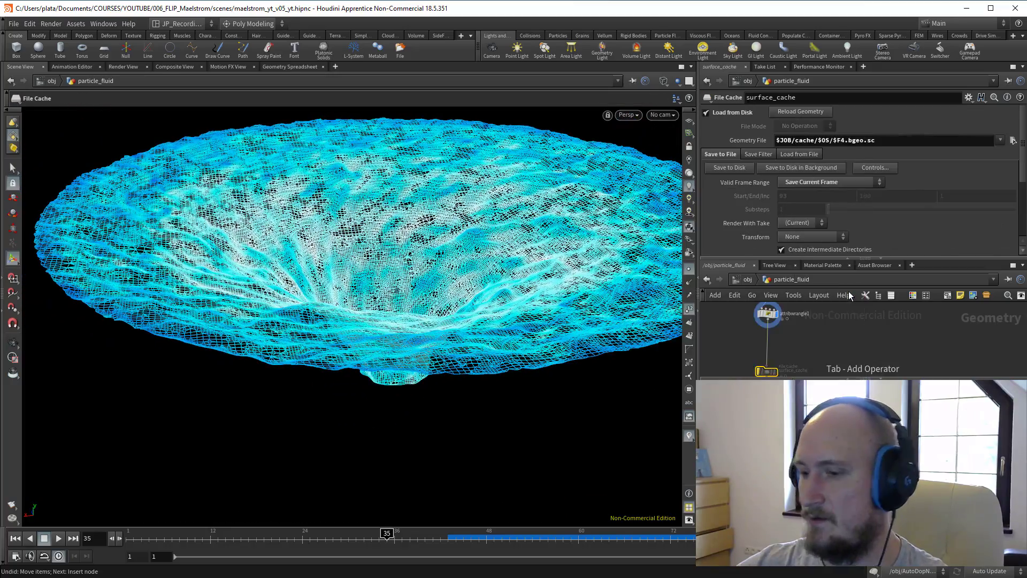
{"action": "key", "text": "Tab"}
{"action": "type", "text": "un"}
{"action": "key", "text": "Return"}
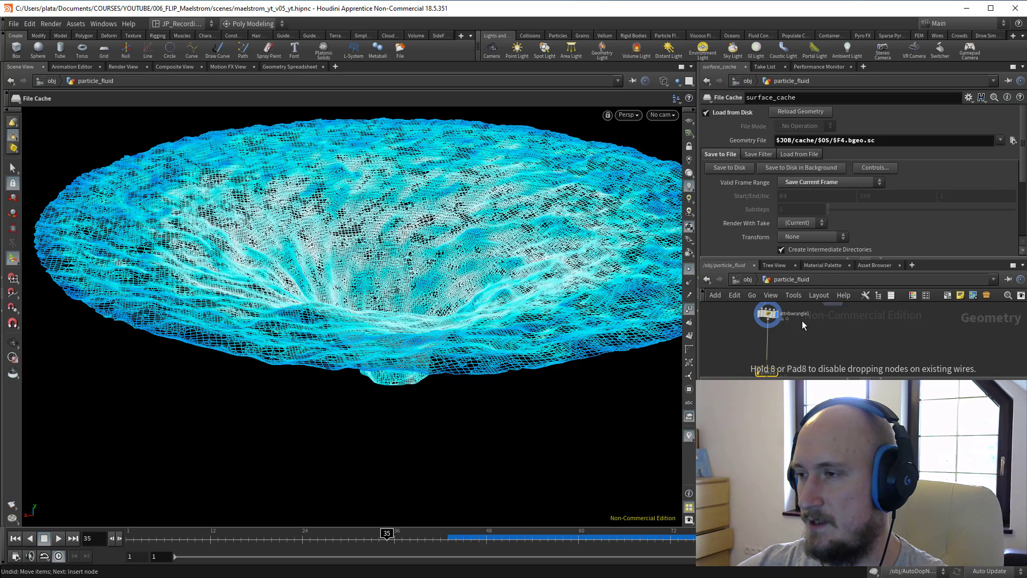
{"action": "left_click", "coordinate": [767, 342]}
{"action": "left_click_drag", "start_coordinate": [771, 345], "coordinate": [771, 346]}
Step: Set surface_cache to Save Frame Range from 1 to 100 and inspect its surface at frame 100
{"action": "middle_click_drag", "start_coordinate": [810, 342], "coordinate": [822, 326]}
{"action": "left_click", "coordinate": [767, 356]}
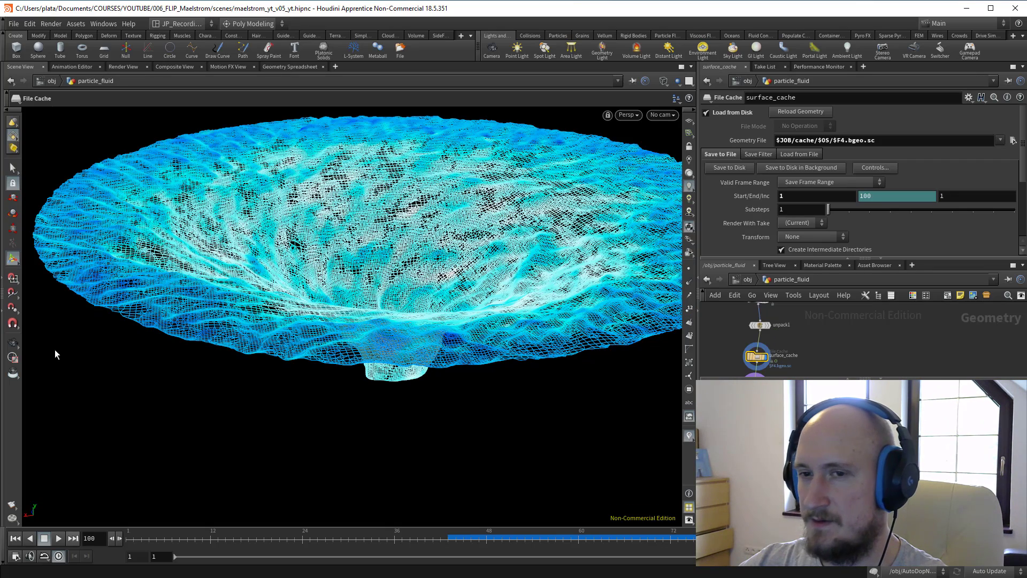
{"action": "key", "text": "Escape"}
{"action": "left_click_drag", "start_coordinate": [55, 354], "coordinate": [75, 395]}
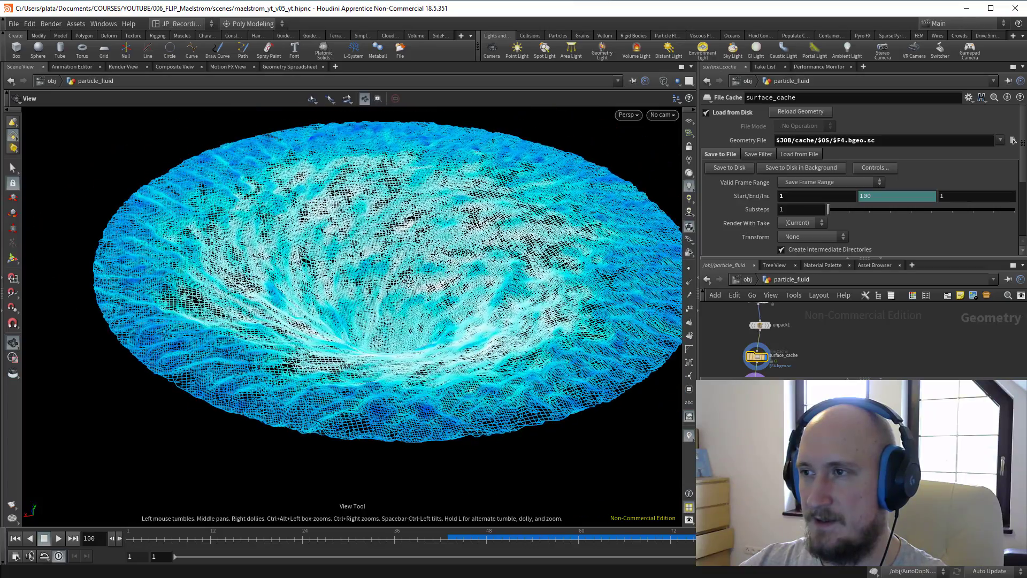
Step: View the scene through cam1, lock the camera to the view, and reframe it closer on the maelstrom
{"action": "left_click", "coordinate": [662, 114]}
{"action": "left_click", "coordinate": [666, 134]}
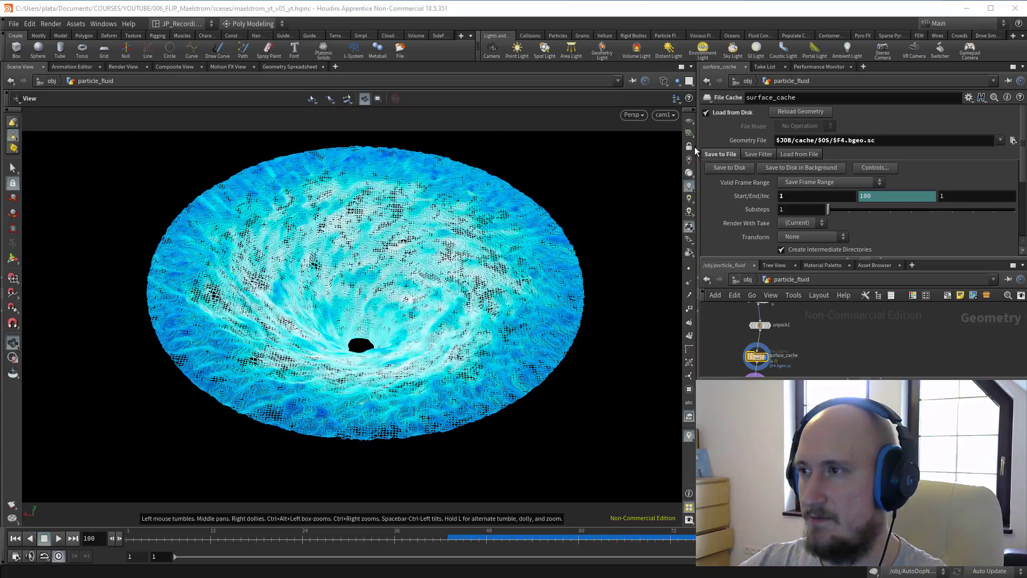
{"action": "left_click", "coordinate": [689, 146]}
{"action": "right_click_drag", "start_coordinate": [409, 264], "coordinate": [418, 336]}
{"action": "left_click_drag", "start_coordinate": [419, 336], "coordinate": [390, 303]}
{"action": "right_click_drag", "start_coordinate": [389, 303], "coordinate": [413, 305]}
{"action": "middle_click_drag", "start_coordinate": [413, 305], "coordinate": [424, 318]}
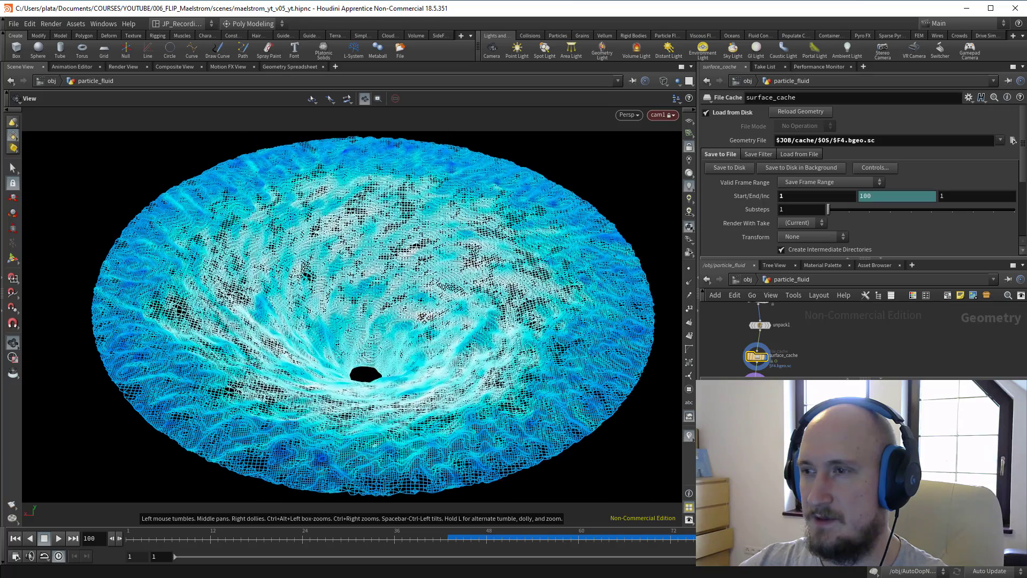
{"action": "right_click_drag", "start_coordinate": [424, 318], "coordinate": [429, 322]}
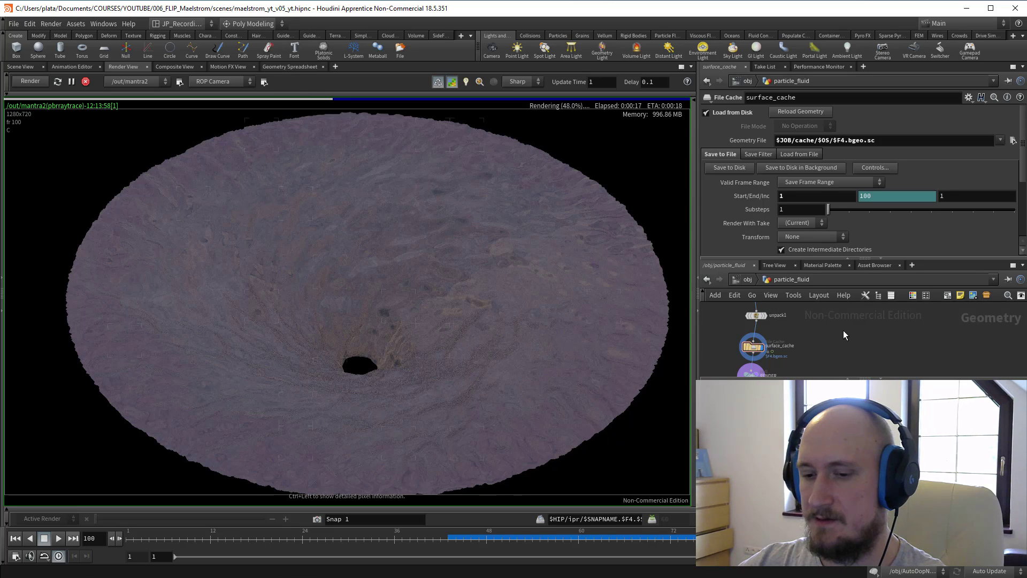
Step: Disable refractions in the basicliquid material and return to the object network
{"action": "key", "text": "3"}
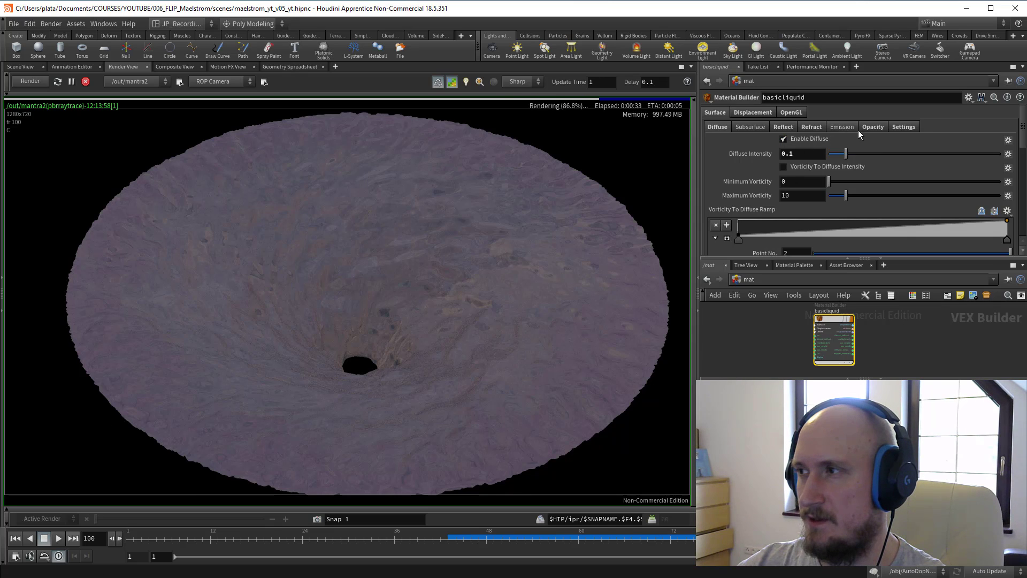
{"action": "left_click", "coordinate": [811, 127]}
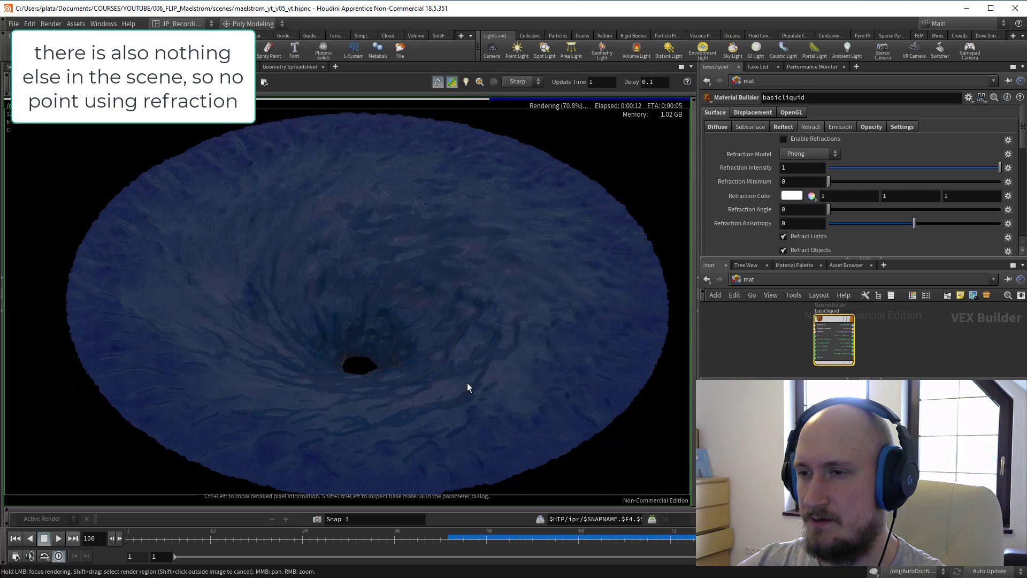
{"action": "key", "text": "1"}
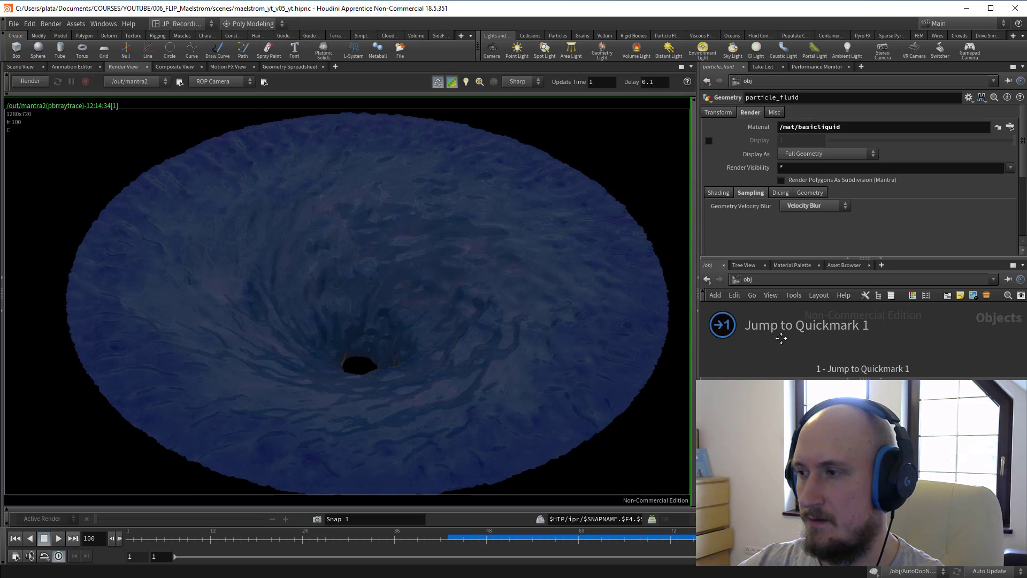
{"action": "key", "text": "g"}
{"action": "double_click", "coordinate": [832, 342]}
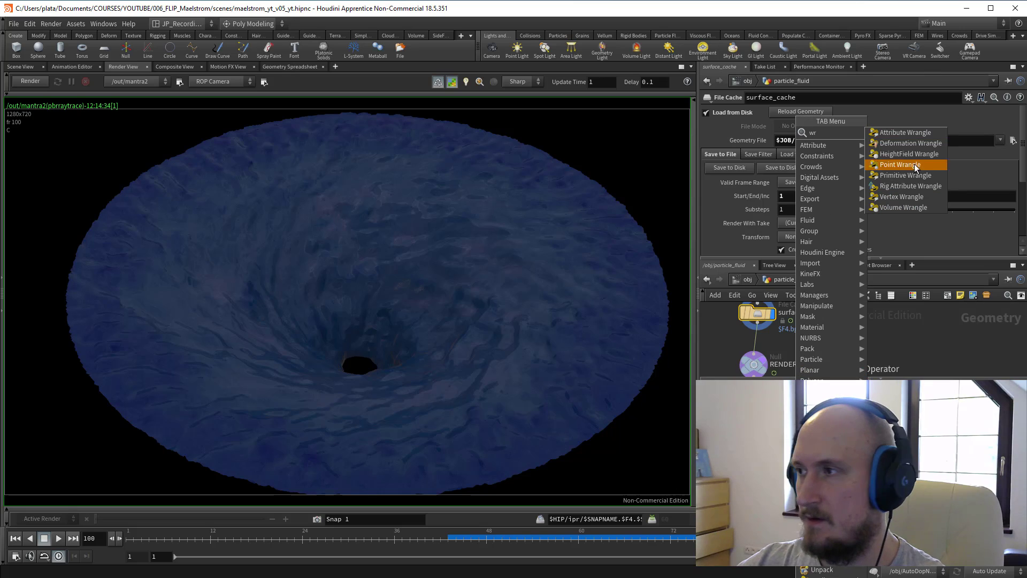
{"action": "left_click", "coordinate": [902, 165]}
{"action": "left_click", "coordinate": [754, 350]}
{"action": "left_click", "coordinate": [787, 210]}
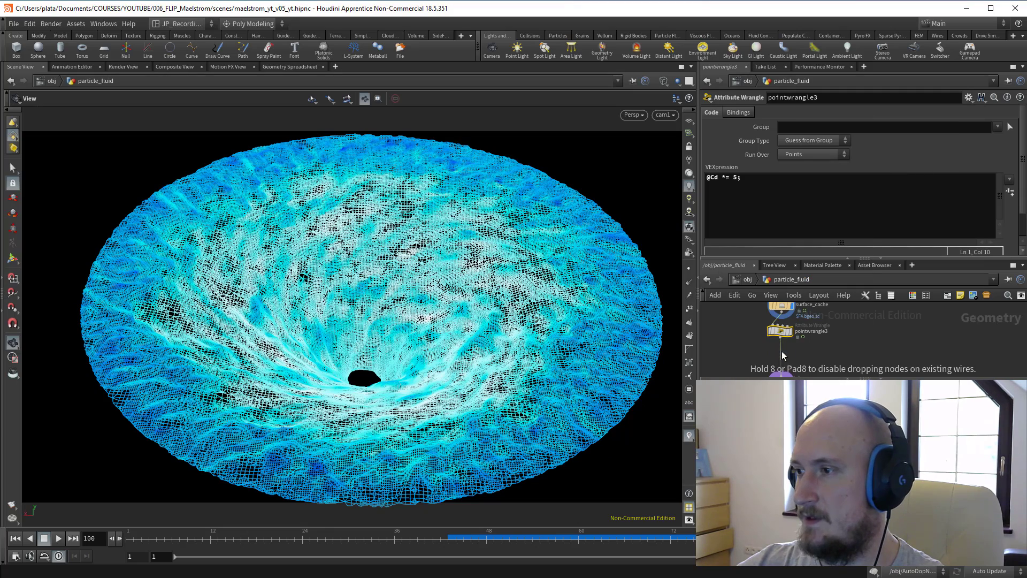
Step: Insert a second Point Wrangle before RENDER and start its VEX with: vector P = set(@P.x, 0, @P.z);
{"action": "left_click", "coordinate": [785, 354]}
{"action": "left_click_drag", "start_coordinate": [785, 354], "coordinate": [785, 361]}
{"action": "left_click", "coordinate": [768, 210]}
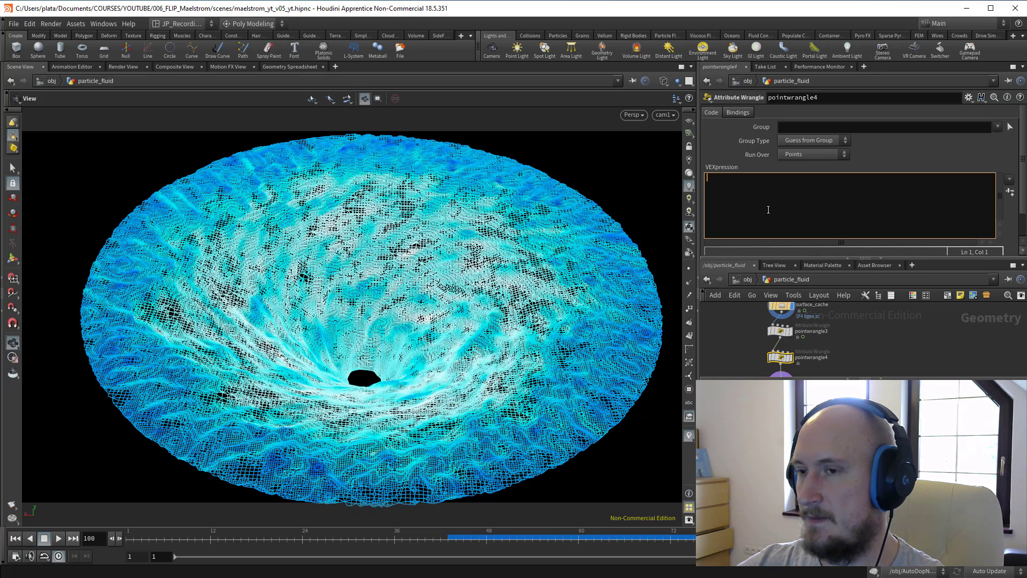
{"action": "type", "text": "vector P = se"}
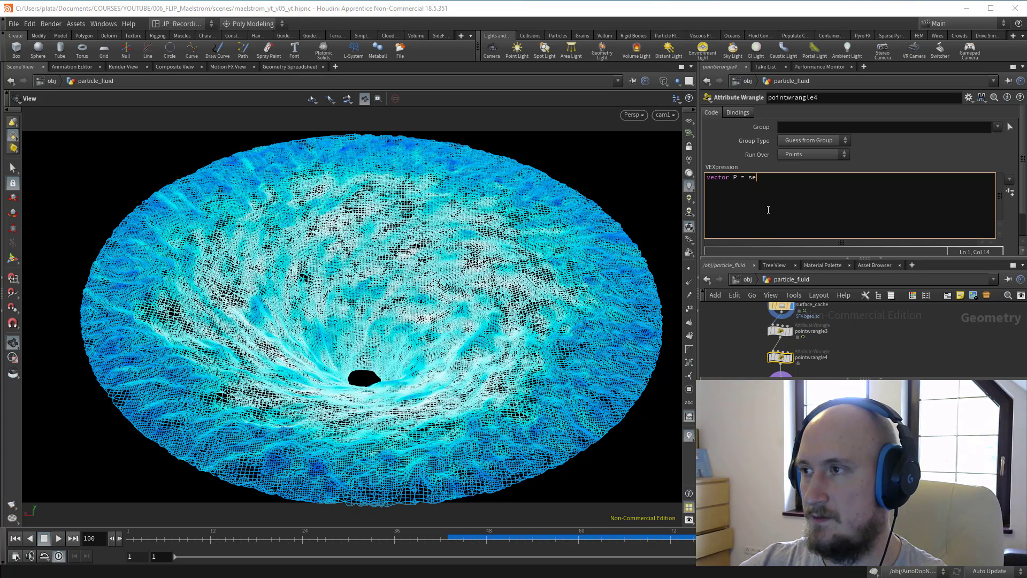
{"action": "type", "text": "t()"}
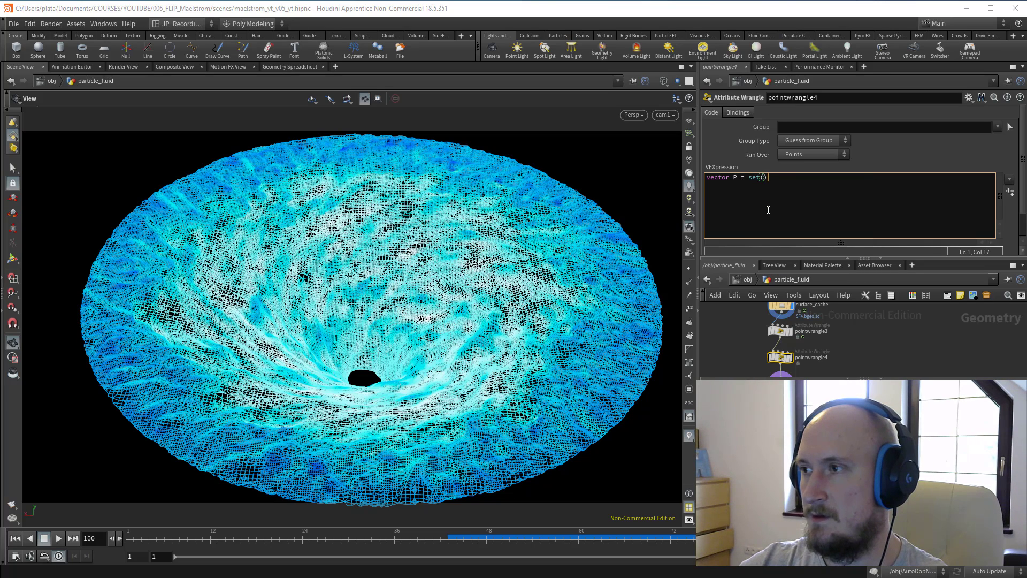
{"action": "type", "text": "@P.x, 0, @P.z"}
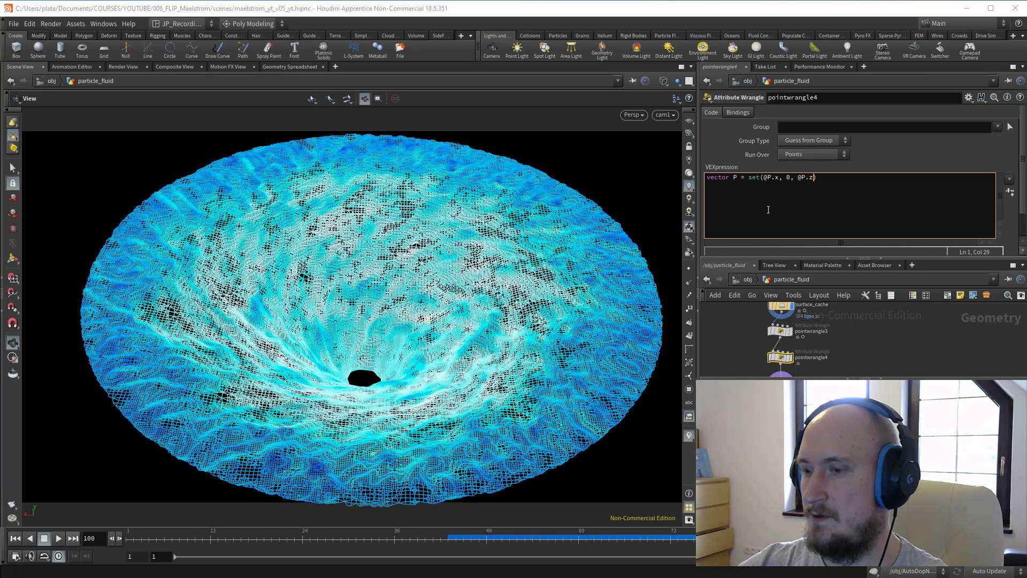
{"action": "key", "text": "Return"}
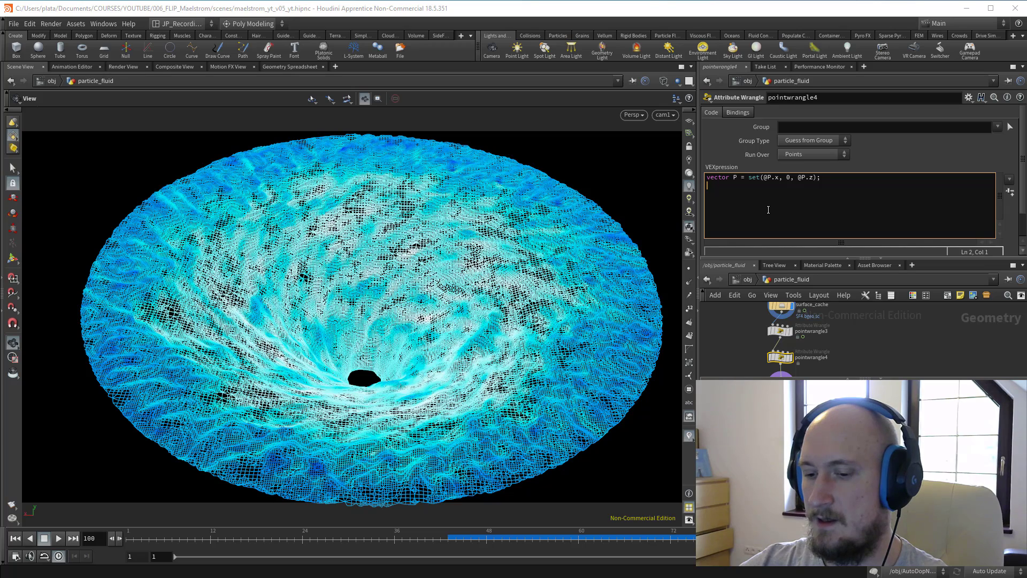
Step: Add the VEX line: float range = fit(length(P), 0, 19, 0, 1);
{"action": "type", "text": "float ra"}
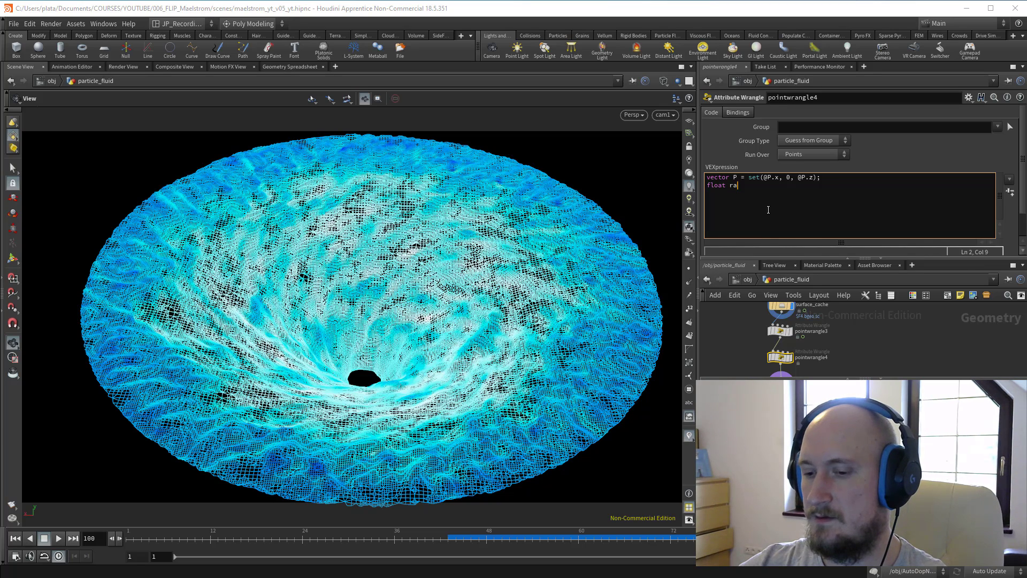
{"action": "type", "text": "nge = fit()"}
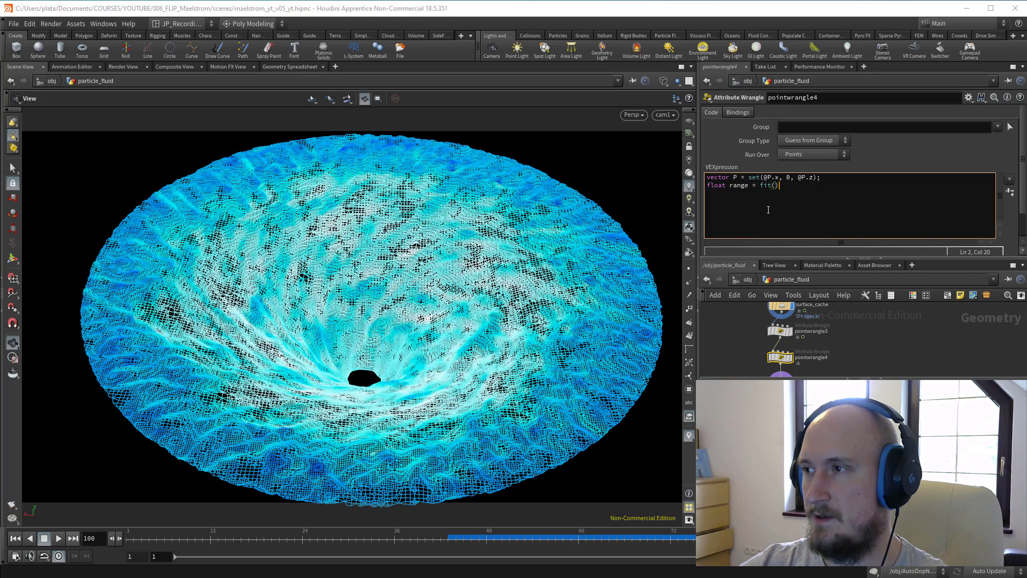
{"action": "key", "text": "Left"}
{"action": "type", "text": "length()"}
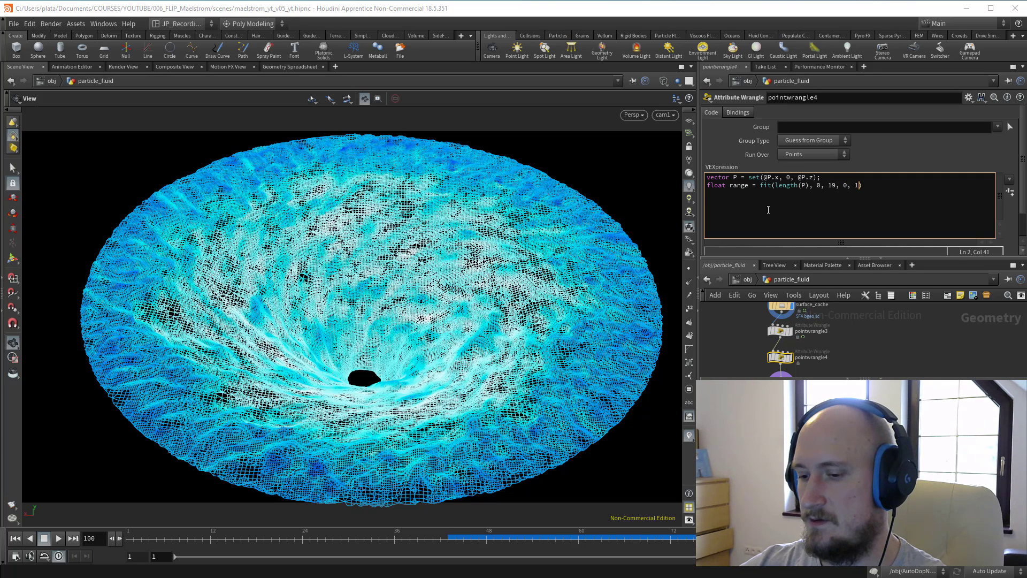
{"action": "type", "text": ");"}
{"action": "key", "text": "Return"}
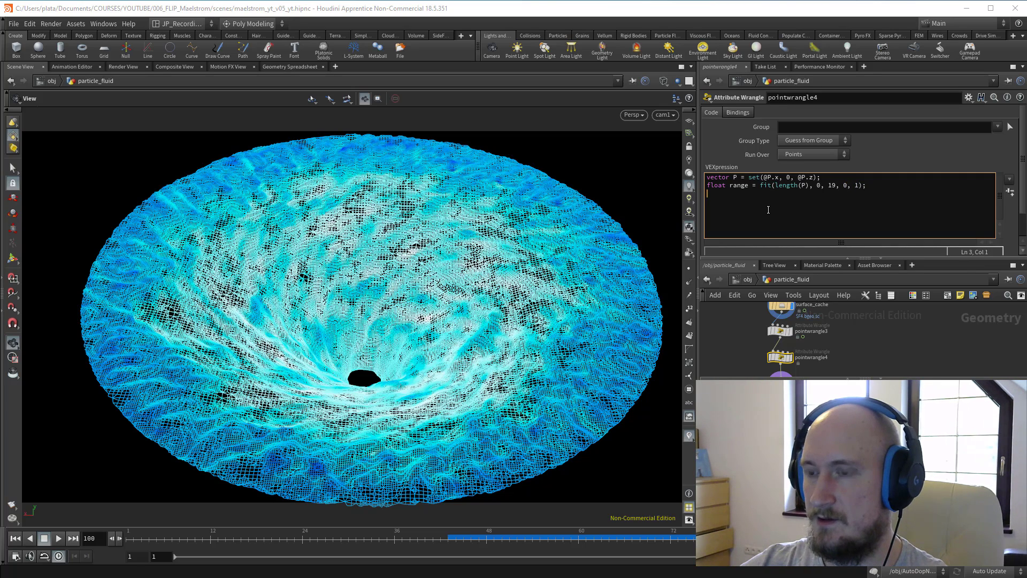
{"action": "type", "text": "@Alpha"}
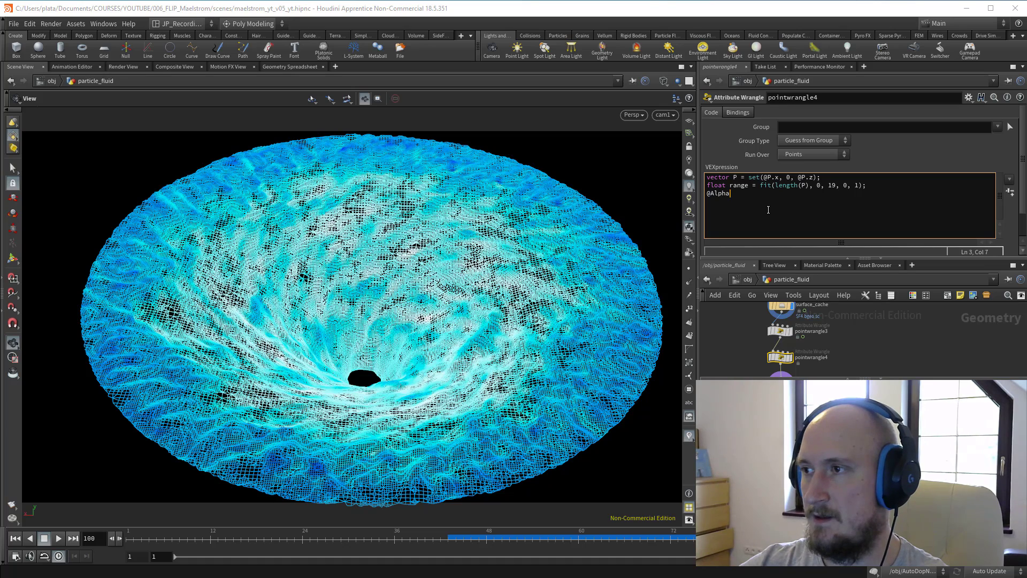
{"action": "type", "text": " = chramp()"}
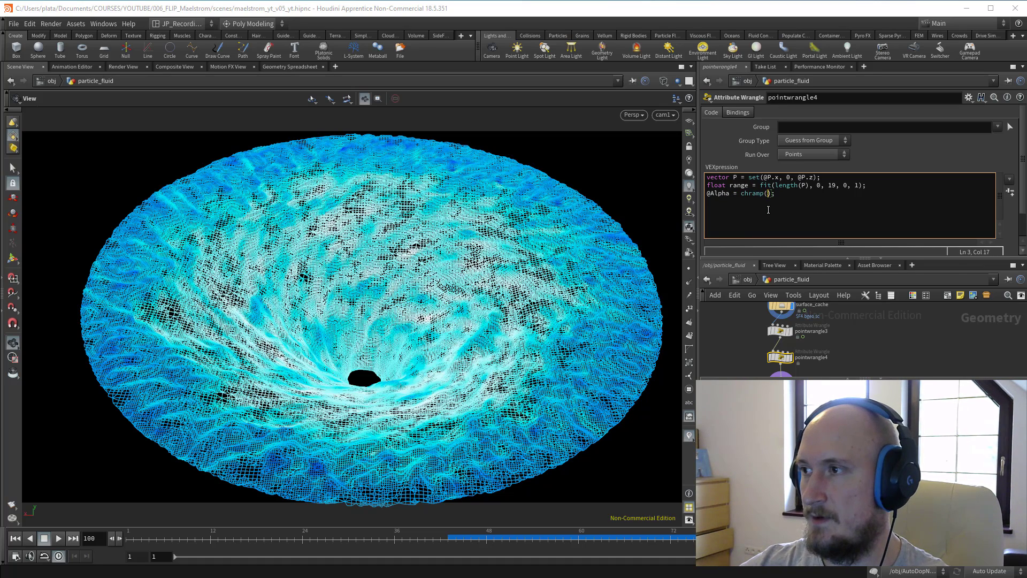
{"action": "type", "text": "\"\""}
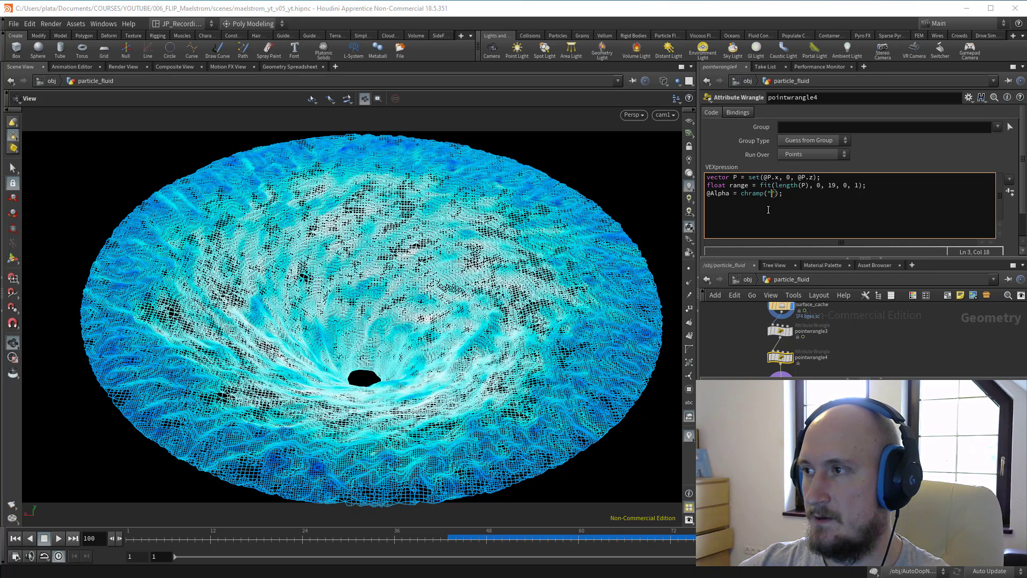
{"action": "type", "text": "Alpha\""}
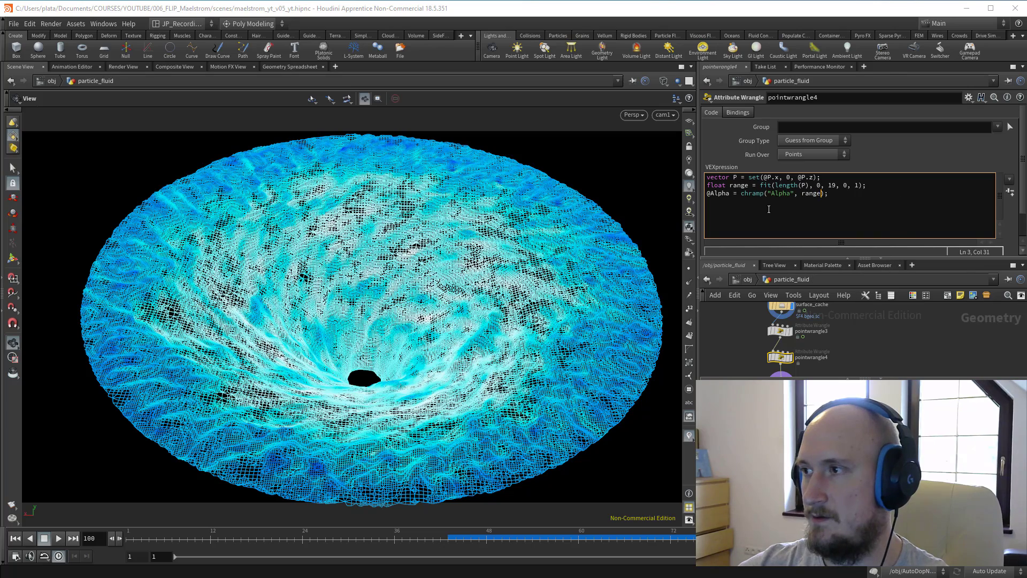
Step: Create the Alpha ramp parameter, display the wrangle, and shape the ramp to fall from 1 to 0 near the maelstrom's outer edge
{"action": "scroll", "coordinate": [1019, 182], "scroll_direction": "down", "scroll_amount": 1}
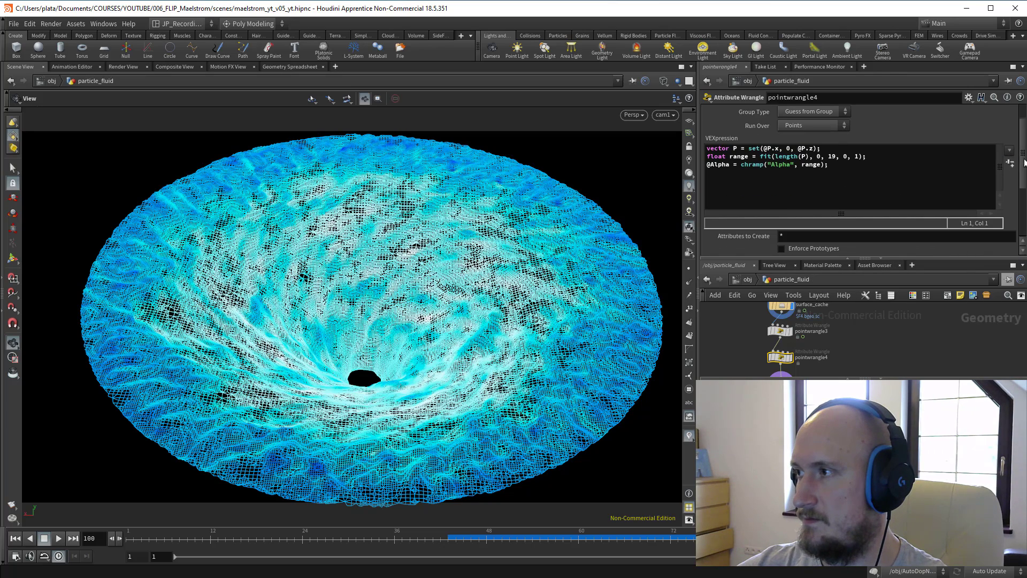
{"action": "left_click_drag", "start_coordinate": [1024, 162], "coordinate": [1024, 235]}
{"action": "middle_click_drag", "start_coordinate": [744, 351], "coordinate": [744, 345]}
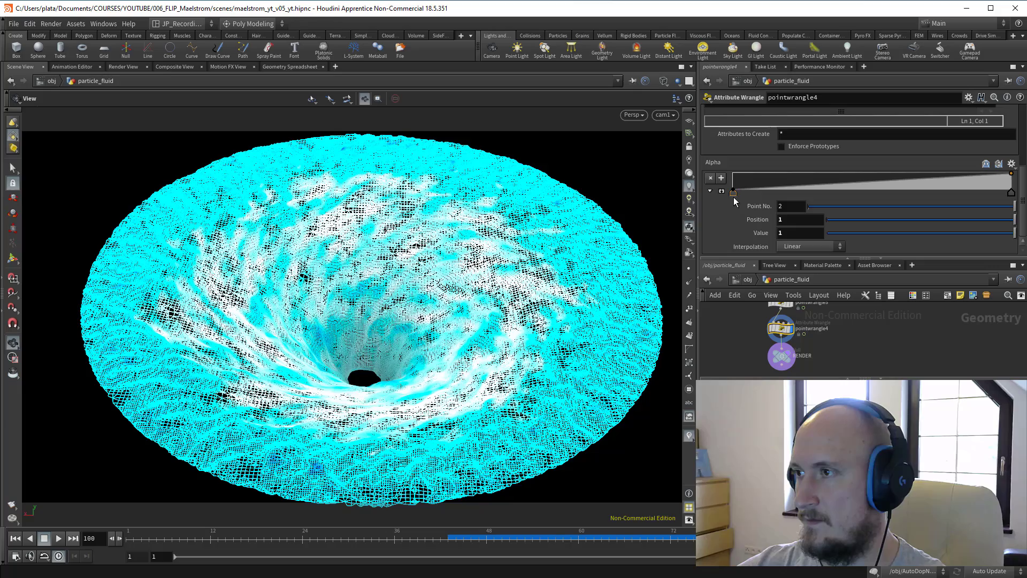
{"action": "left_click_drag", "start_coordinate": [733, 193], "coordinate": [796, 200]}
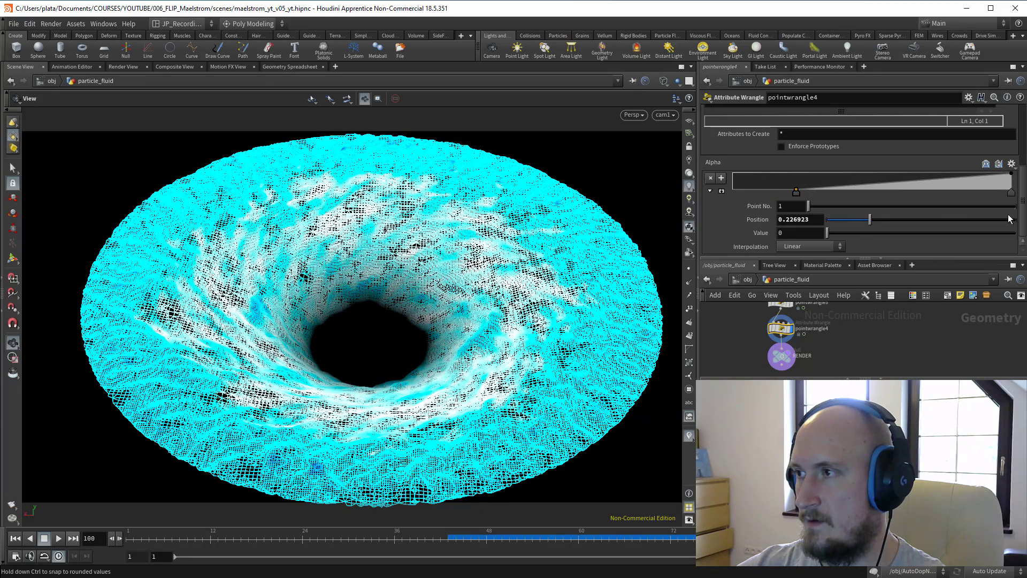
{"action": "mouse_move", "coordinate": [1011, 193]}
{"action": "left_mouse_down"}
{"action": "mouse_move", "coordinate": [768, 194]}
{"action": "mouse_move", "coordinate": [1023, 196]}
{"action": "mouse_move", "coordinate": [904, 195]}
{"action": "mouse_move", "coordinate": [1009, 195]}
{"action": "left_mouse_up"}
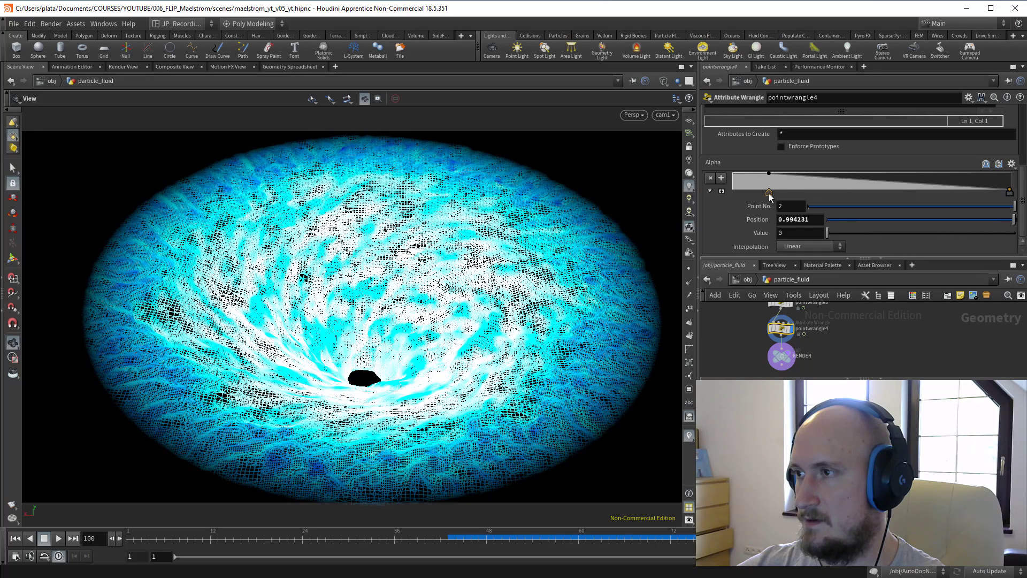
{"action": "left_click_drag", "start_coordinate": [768, 194], "coordinate": [922, 197]}
{"action": "left_click_drag", "start_coordinate": [1009, 195], "coordinate": [1004, 196]}
{"action": "middle_click_drag", "start_coordinate": [762, 359], "coordinate": [753, 342]}
{"action": "left_click_drag", "start_coordinate": [768, 345], "coordinate": [766, 350]}
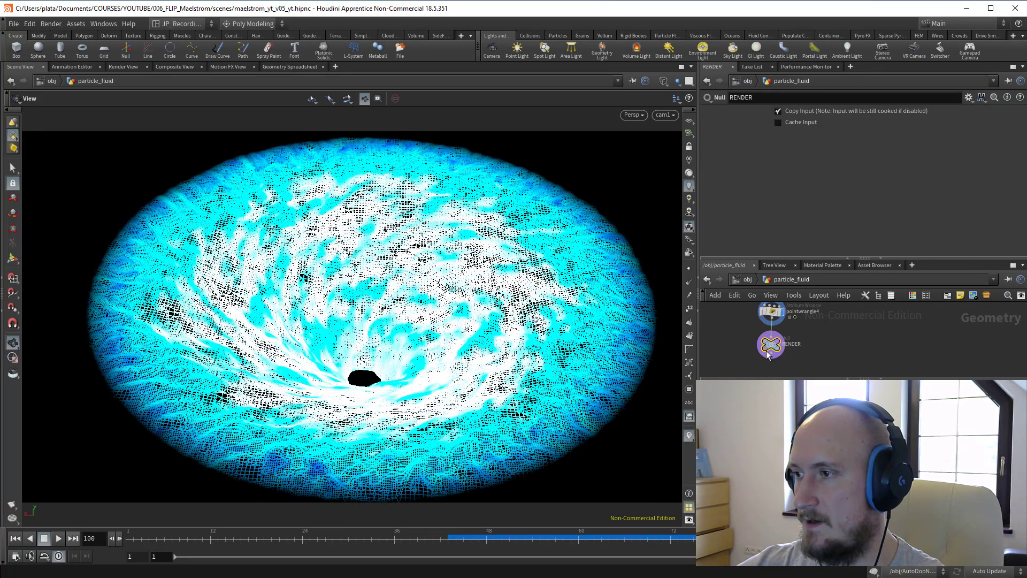
Step: Extend pointwrangle4's VEX with a height-based line: range = fit(@P.y, 0, -5, 0, 1);
{"action": "left_click", "coordinate": [771, 311]}
{"action": "scroll", "coordinate": [877, 176], "scroll_direction": "up", "scroll_amount": 3}
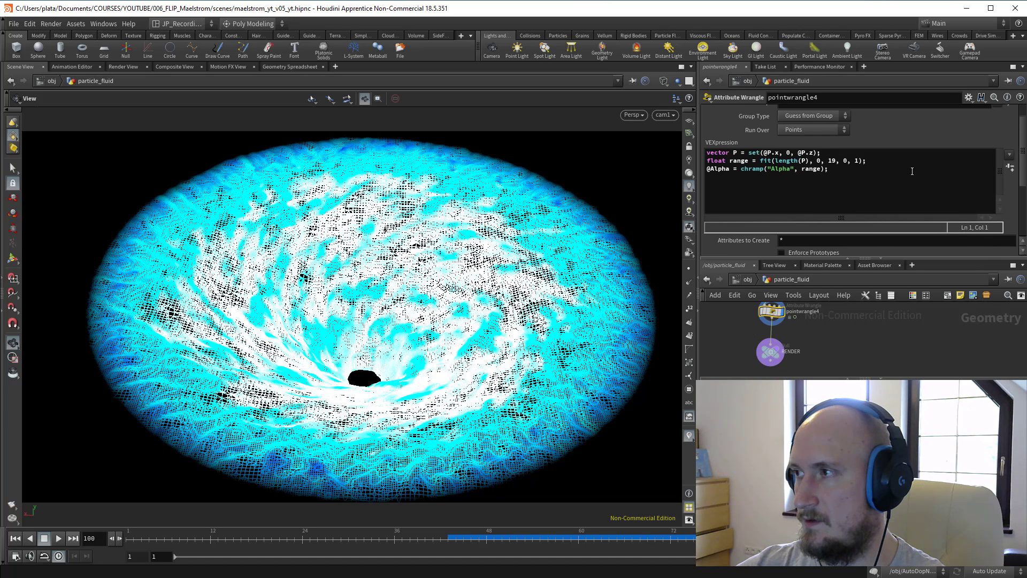
{"action": "left_click", "coordinate": [914, 177]}
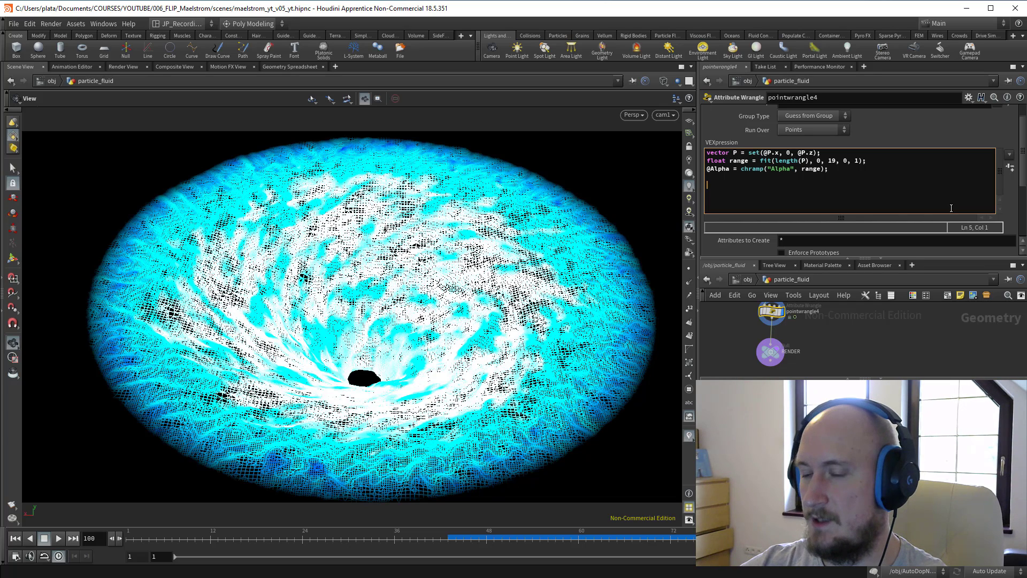
{"action": "type", "text": "range"}
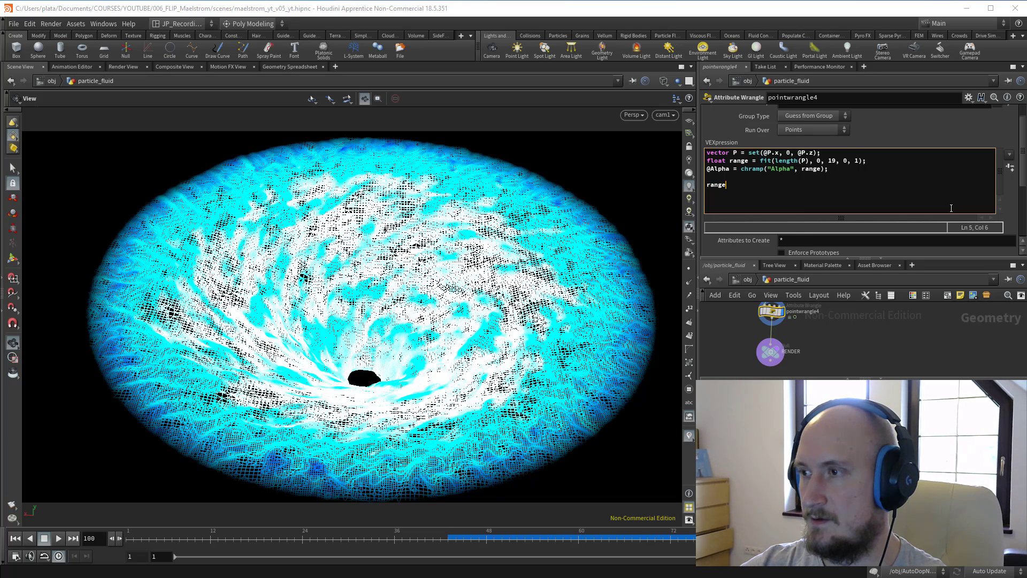
{"action": "type", "text": " = fit()"}
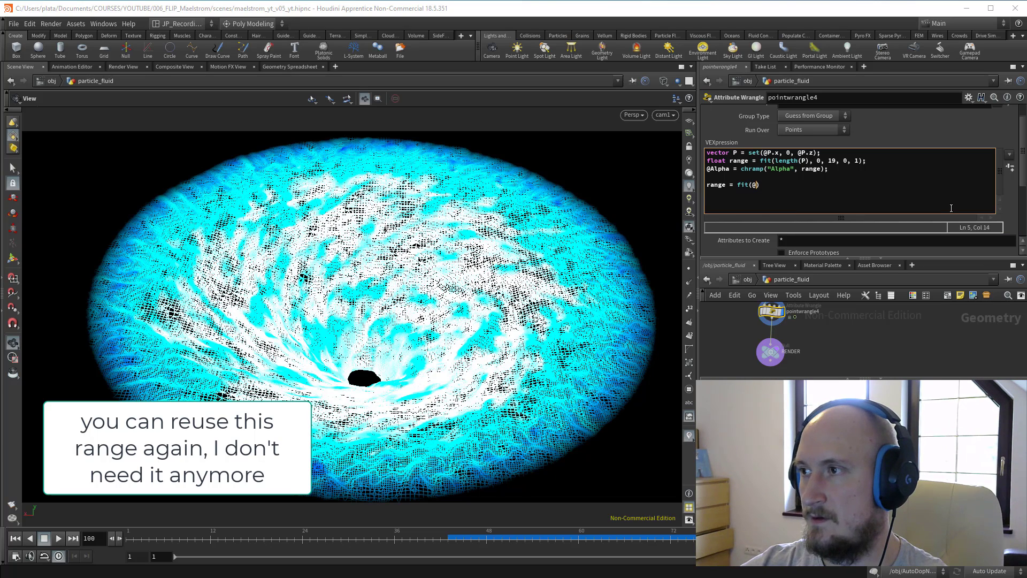
{"action": "type", "text": "@P.y, 0, -"}
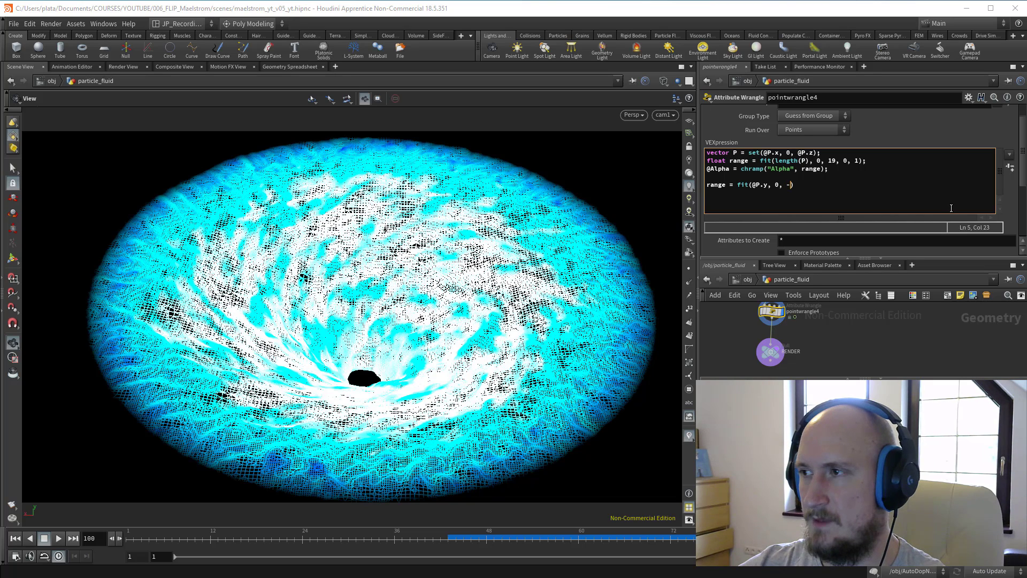
{"action": "type", "text": ", 0, 1"}
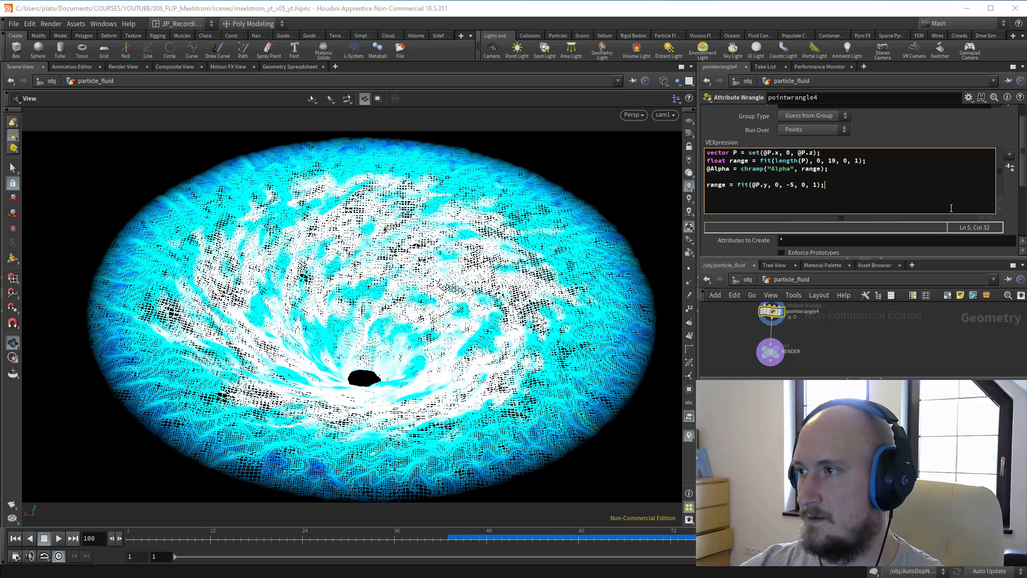
{"action": "key", "text": "Return"}
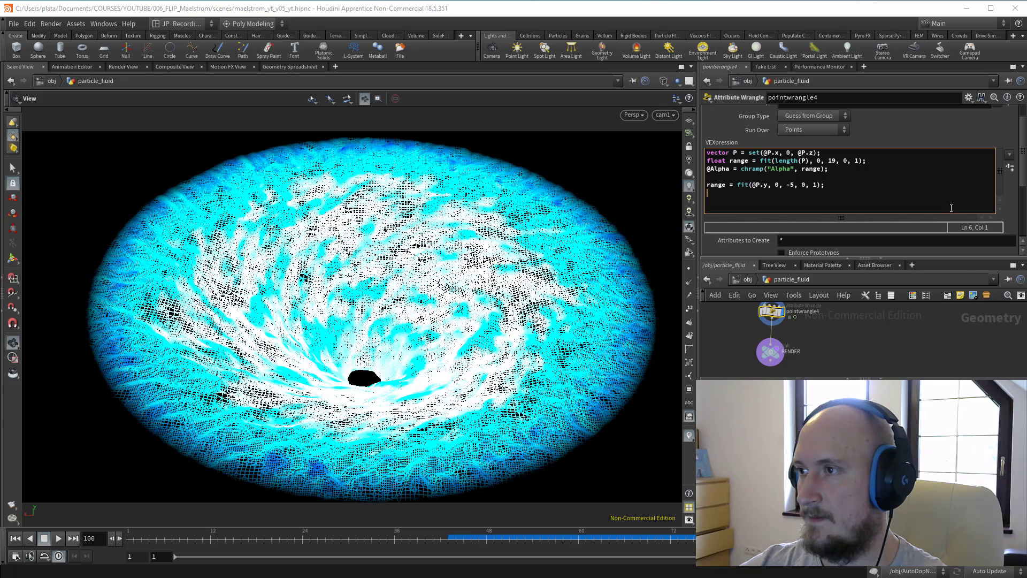
{"action": "left_click_drag", "start_coordinate": [830, 168], "coordinate": [701, 167]}
{"action": "key", "text": "ctrl+c"}
{"action": "left_click", "coordinate": [726, 193]}
{"action": "key", "text": "ctrl+v"}
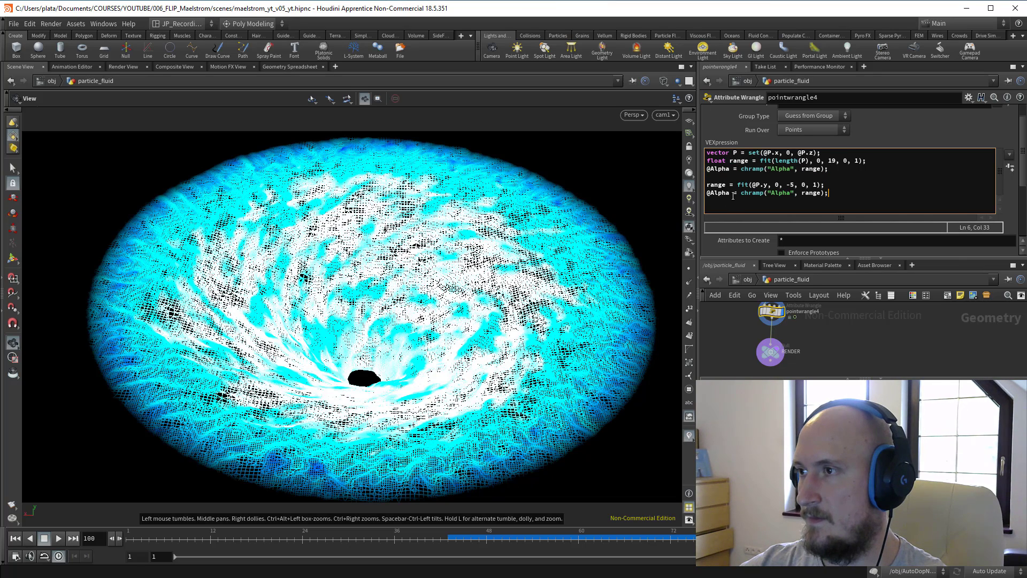
{"action": "left_click", "coordinate": [733, 193]}
{"action": "type", "text": "*"}
{"action": "key", "text": "Right"}
{"action": "key", "text": "Right"}
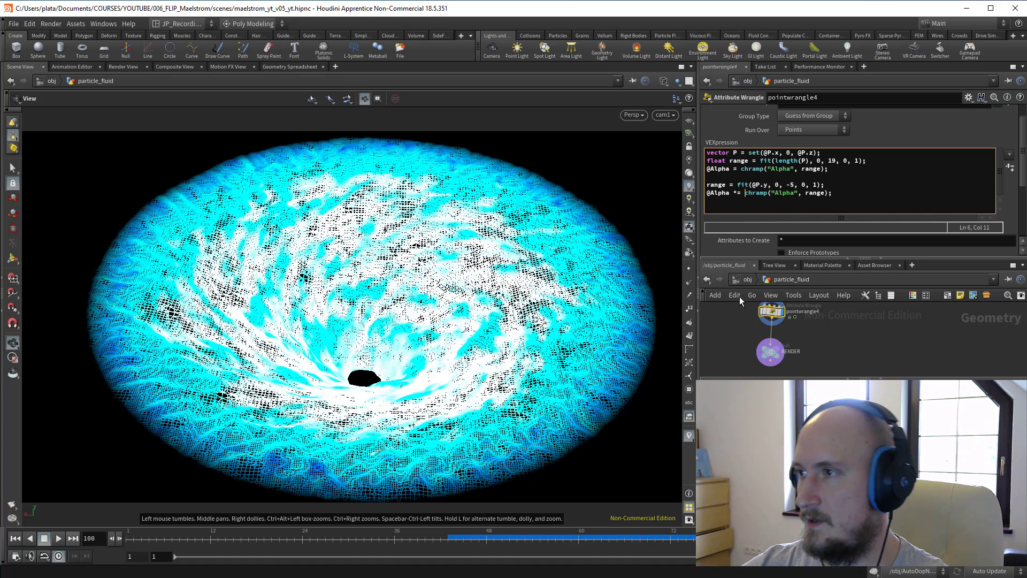
{"action": "key", "text": "Right"}
{"action": "key", "text": "Right"}
{"action": "key", "text": "Right"}
{"action": "key", "text": "Right"}
{"action": "key", "text": "Right"}
{"action": "key", "text": "Right"}
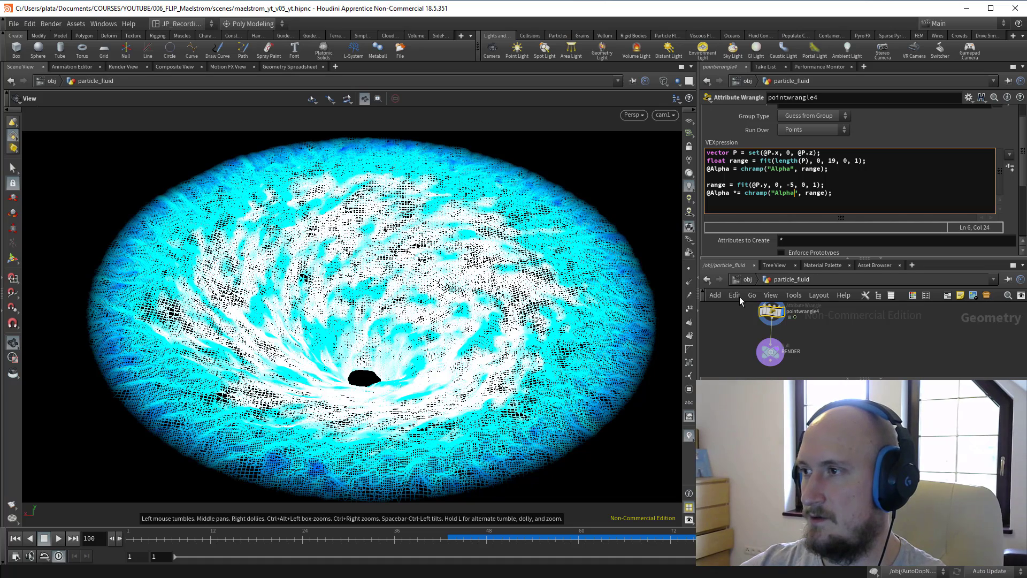
{"action": "key", "text": "BackSpace"}
{"action": "key", "text": "BackSpace"}
{"action": "type", "text": "ha_"}
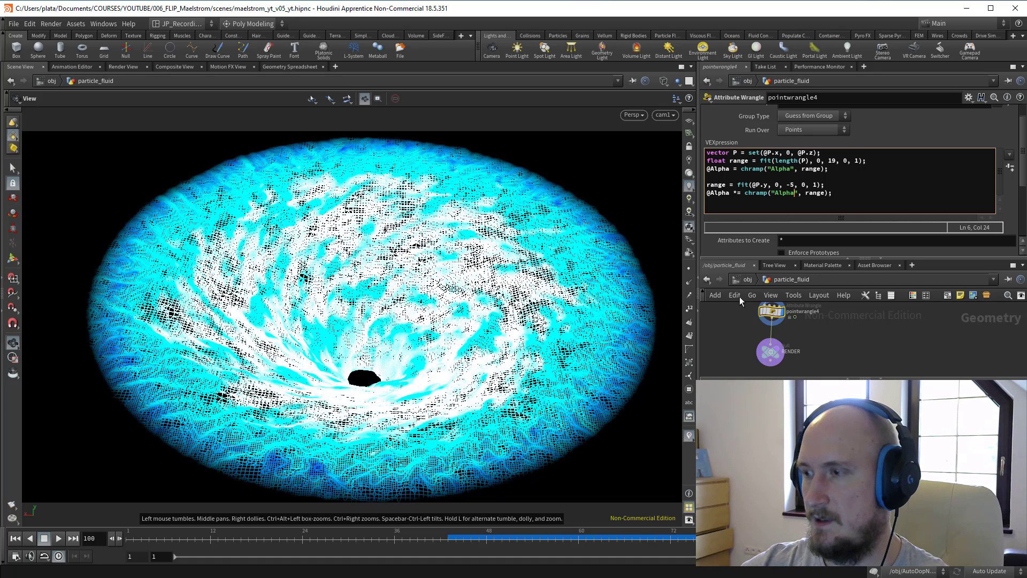
{"action": "type", "text": "Y"}
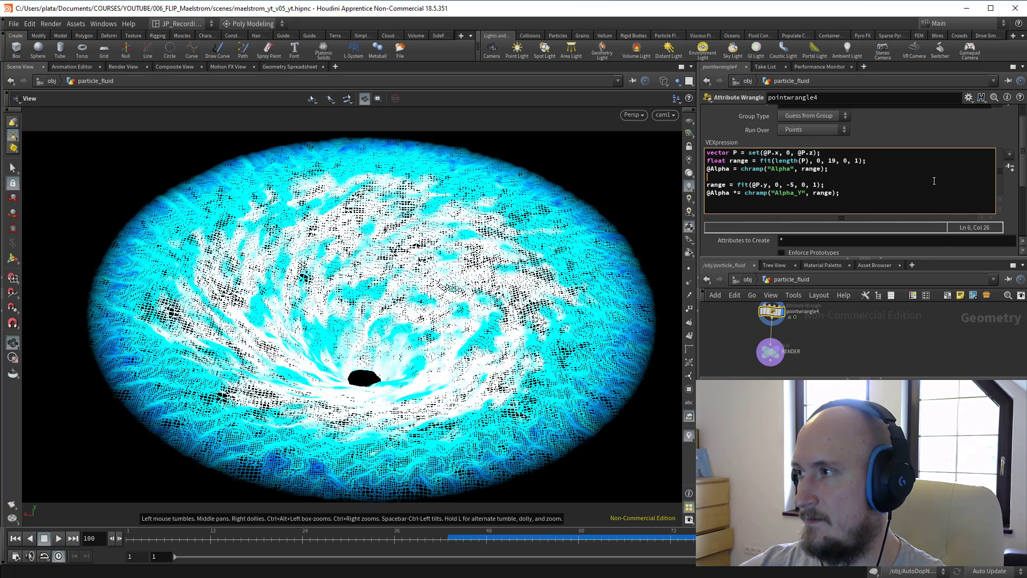
Step: Create the Alpha Y ramp parameter and shape it to hold 1 until about 0.48, falling to 0 at position 1
{"action": "left_click", "coordinate": [1009, 167]}
{"action": "scroll", "coordinate": [1022, 159], "scroll_direction": "down", "scroll_amount": 5}
{"action": "scroll", "coordinate": [1022, 160], "scroll_direction": "down", "scroll_amount": 1}
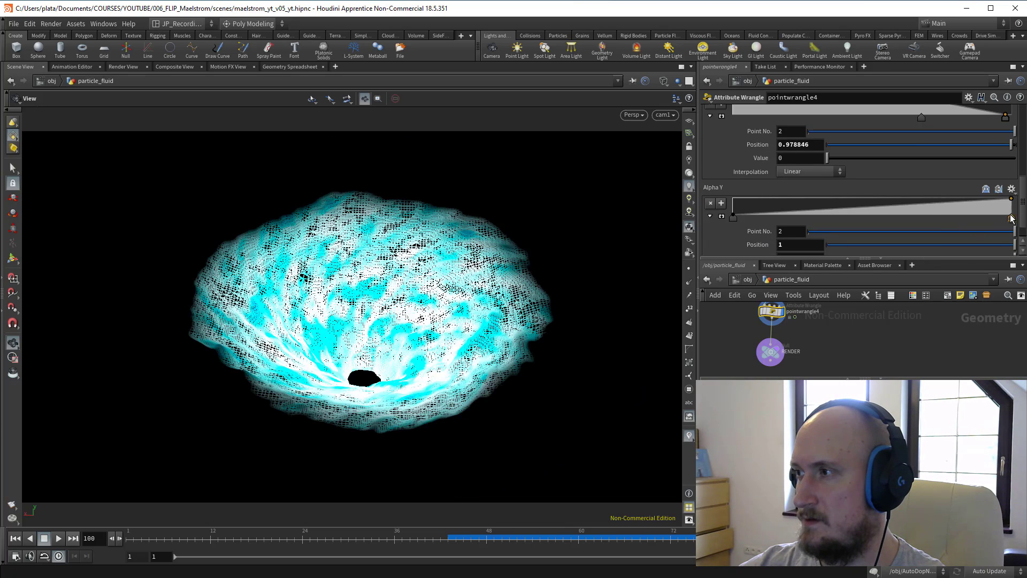
{"action": "left_click_drag", "start_coordinate": [1011, 218], "coordinate": [836, 224]}
{"action": "left_click_drag", "start_coordinate": [733, 214], "coordinate": [779, 198]}
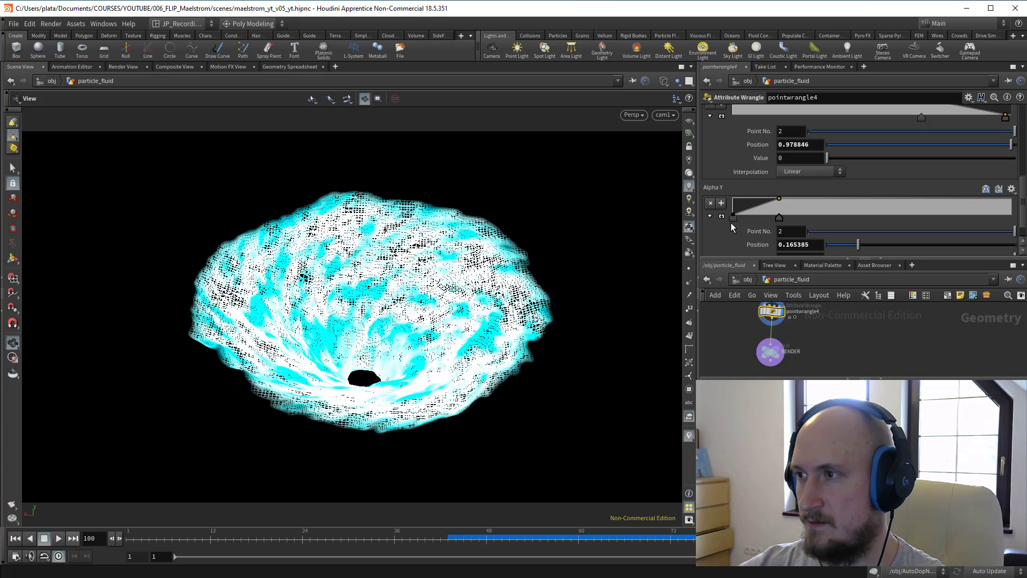
{"action": "left_click_drag", "start_coordinate": [843, 198], "coordinate": [1016, 232]}
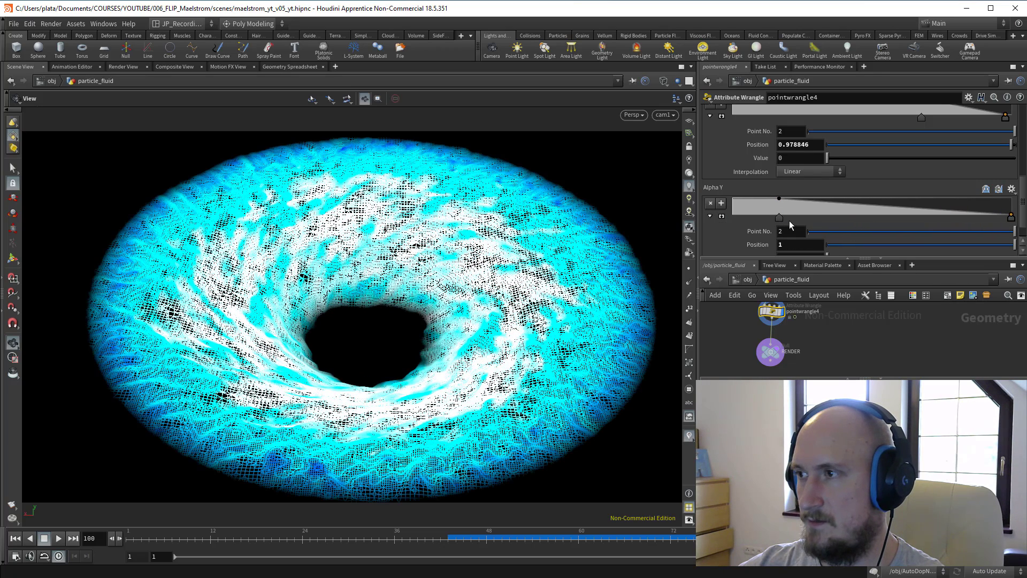
{"action": "left_click_drag", "start_coordinate": [790, 224], "coordinate": [880, 213]}
Step: Check the funnel's depth from the front and change the height range line to fit(@P.y, 0, -10, 0, 1)
{"action": "scroll", "coordinate": [877, 198], "scroll_direction": "up", "scroll_amount": 3}
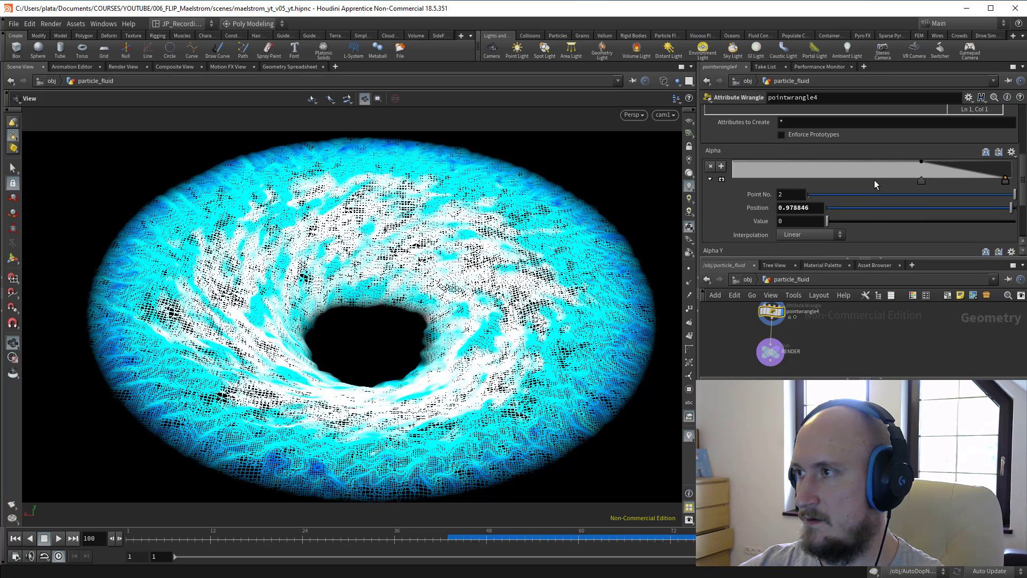
{"action": "scroll", "coordinate": [873, 180], "scroll_direction": "up", "scroll_amount": 3}
{"action": "key", "text": "space+3"}
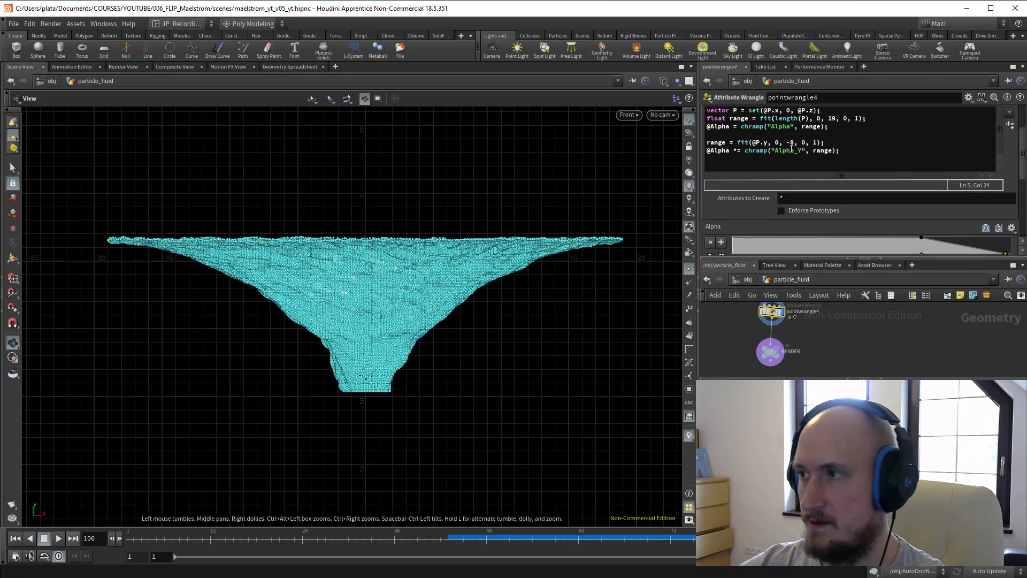
{"action": "key", "text": "BackSpace"}
{"action": "type", "text": "10"}
{"action": "key", "text": "space+1"}
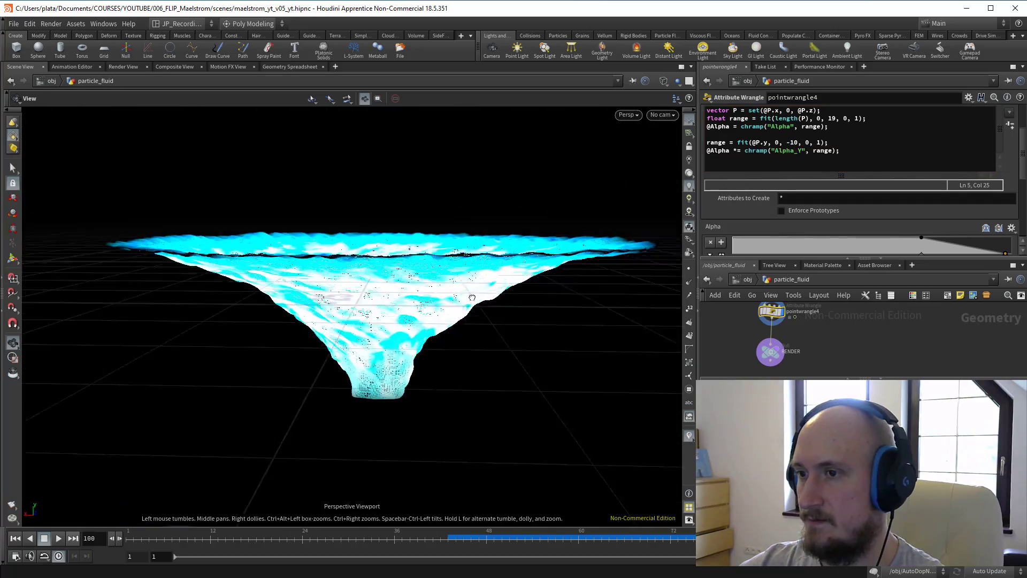
{"action": "left_click_drag", "start_coordinate": [472, 298], "coordinate": [469, 385]}
Step: Adjust the Alpha Y ramp to fall from 1 at about 0.52 to 0 near 0.9, and render the maelstrom
{"action": "scroll", "coordinate": [1016, 202], "scroll_direction": "down", "scroll_amount": 5}
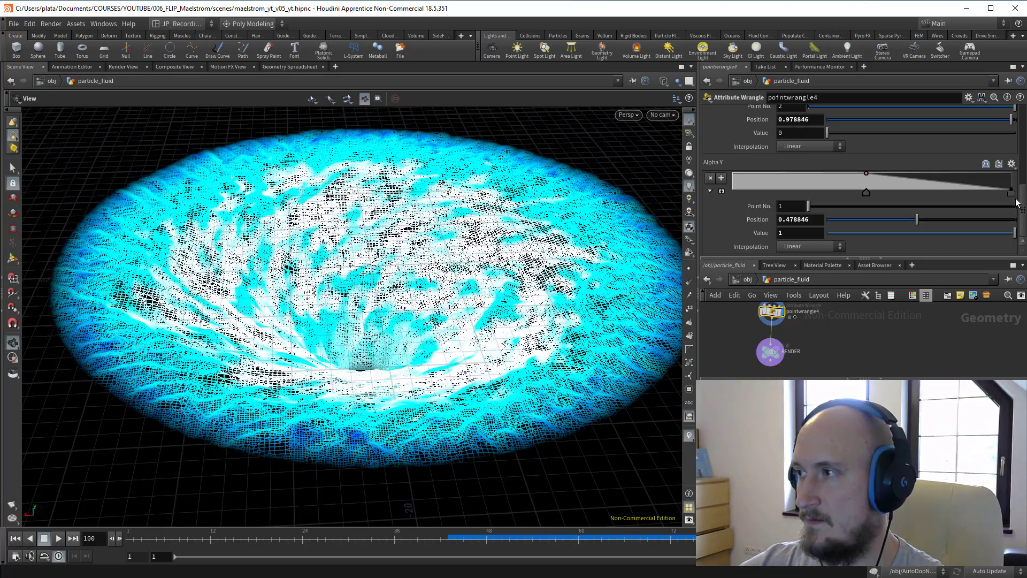
{"action": "left_click_drag", "start_coordinate": [1011, 193], "coordinate": [991, 205]}
{"action": "left_click", "coordinate": [129, 71]}
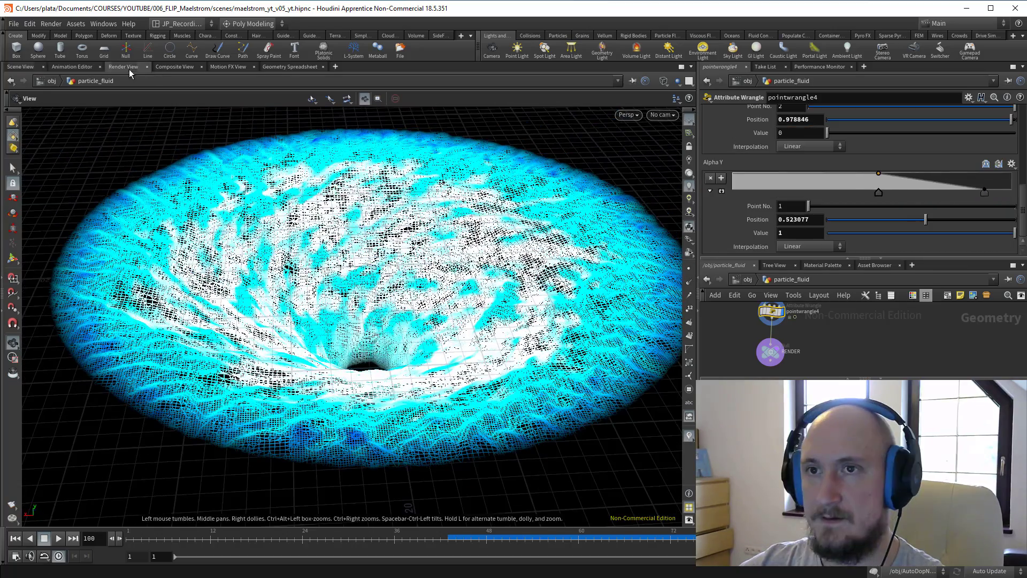
{"action": "left_click", "coordinate": [30, 81]}
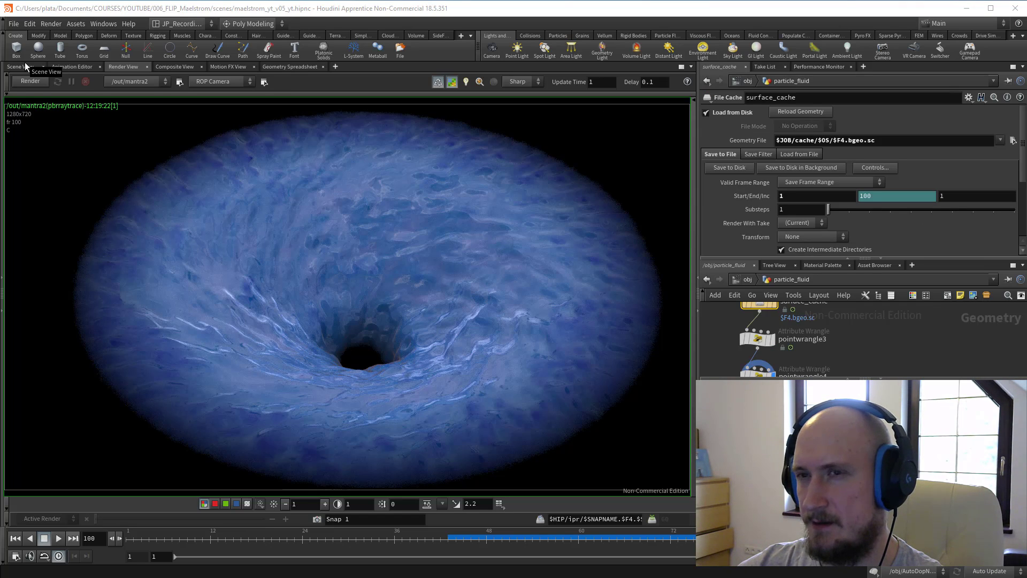
Step: Return to the scene view, leave the particle_fluid network and open the GEO object's network
{"action": "left_click", "coordinate": [24, 67]}
{"action": "scroll", "coordinate": [401, 267], "scroll_direction": "down", "scroll_amount": 5}
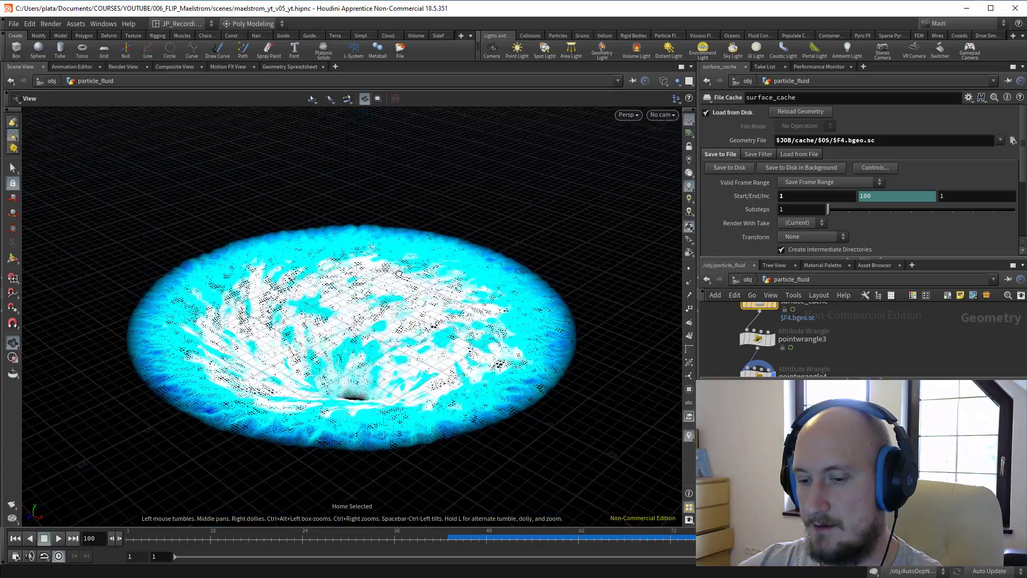
{"action": "scroll", "coordinate": [852, 329], "scroll_direction": "down", "scroll_amount": 3}
{"action": "key", "text": "u"}
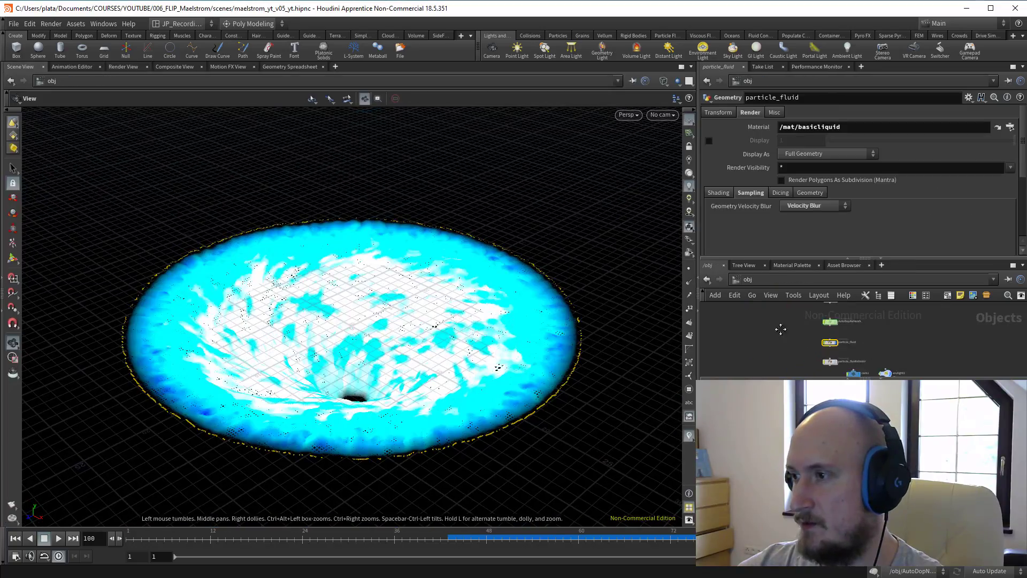
{"action": "left_click", "coordinate": [823, 334]}
{"action": "key", "text": "a"}
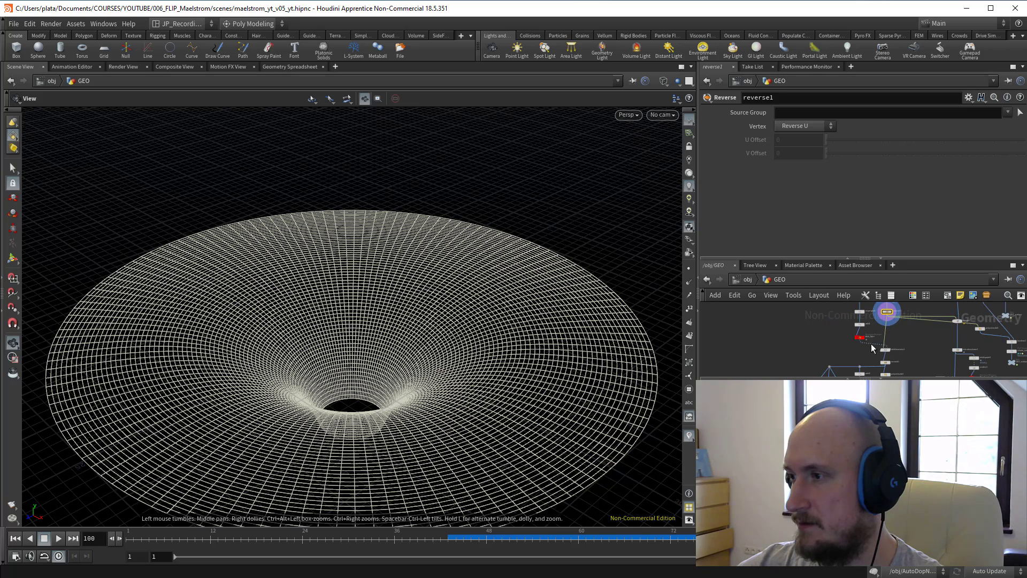
Step: Add an Object Merge in GEO that references reverse1 with an absolute instead of a relative path
{"action": "key", "text": "Tab"}
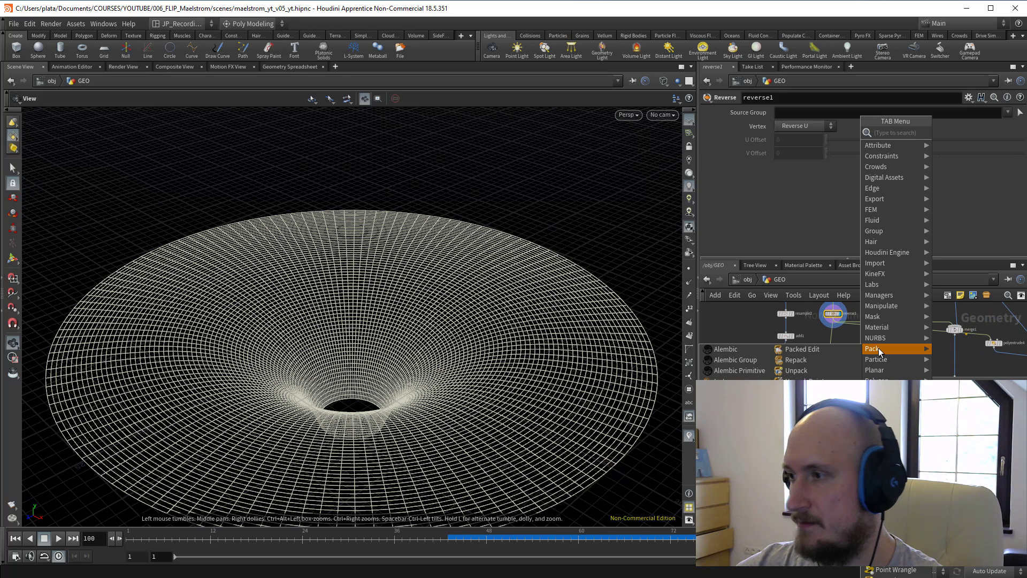
{"action": "type", "text": "obj"}
{"action": "key", "text": "Return"}
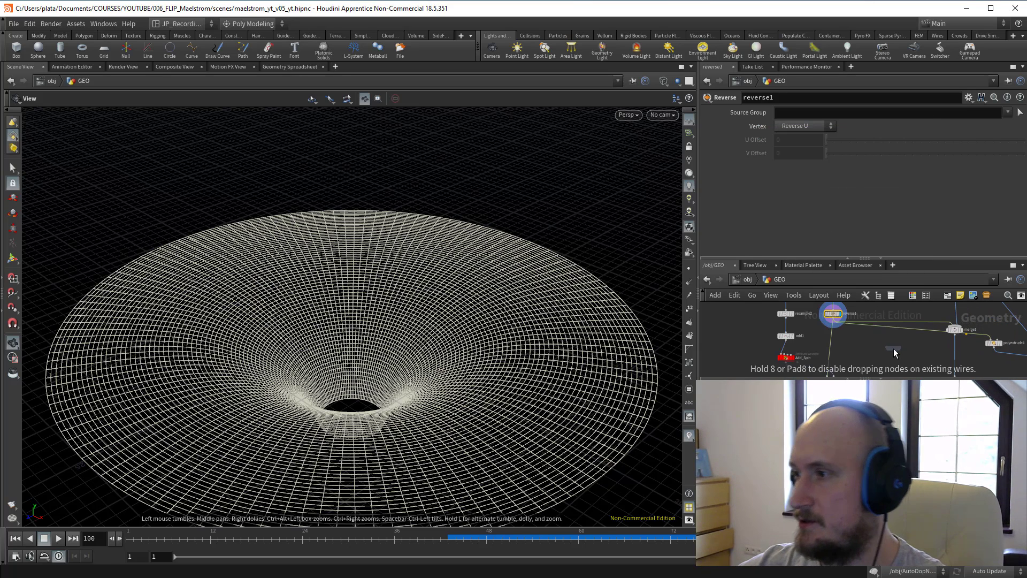
{"action": "left_click", "coordinate": [893, 348]}
{"action": "left_click_drag", "start_coordinate": [875, 142], "coordinate": [877, 140]}
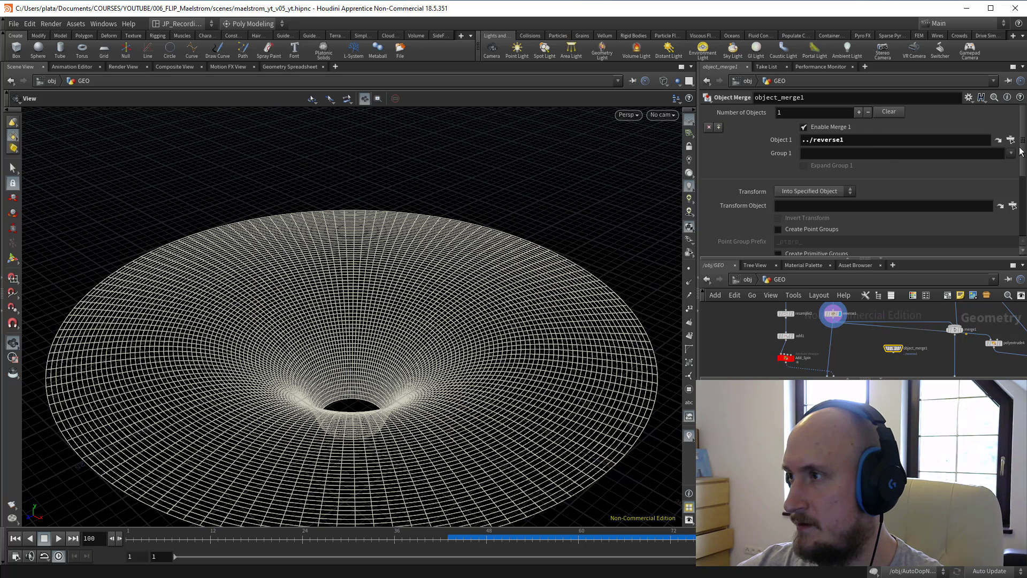
{"action": "left_click", "coordinate": [1010, 141]}
{"action": "left_click", "coordinate": [894, 216]}
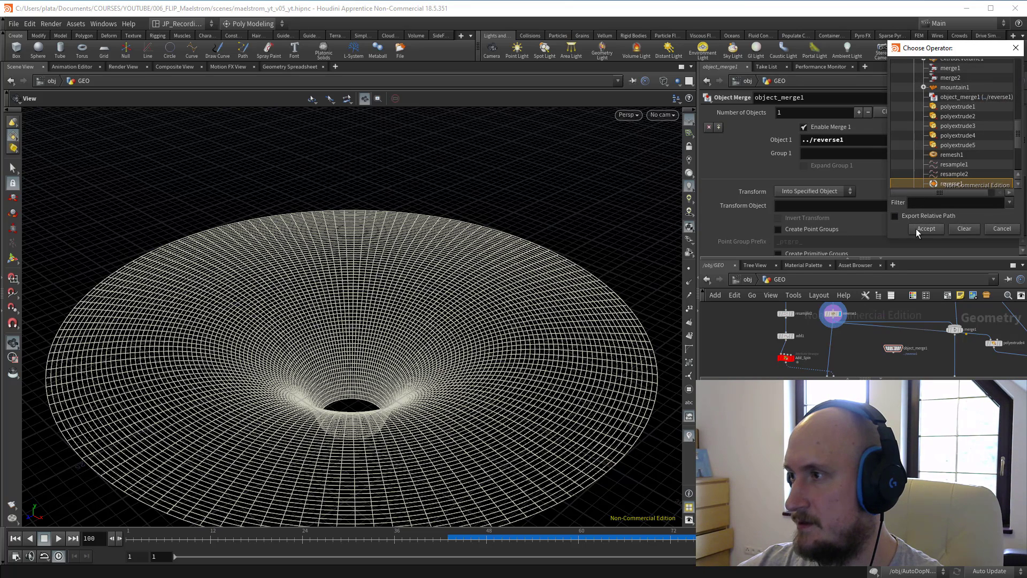
{"action": "left_click", "coordinate": [926, 229]}
Step: Copy the Object Merge node into the particle_fluid network and place it beside the existing chain
{"action": "key", "text": "ctrl+c"}
{"action": "key", "text": "u"}
{"action": "middle_click_drag", "start_coordinate": [863, 351], "coordinate": [856, 308]}
{"action": "left_click", "coordinate": [832, 337]}
{"action": "key", "text": "a"}
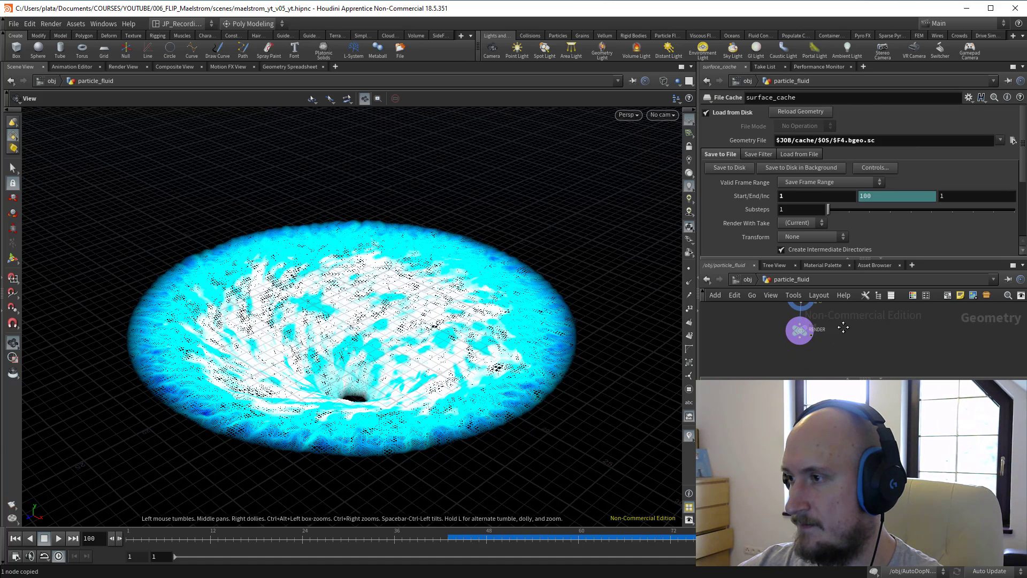
{"action": "key", "text": "ctrl+v"}
{"action": "left_click_drag", "start_coordinate": [813, 347], "coordinate": [814, 368]}
Step: Add a Ray node with pointwrangle4 as first input and object_merge1 as second, and display it
{"action": "middle_click_drag", "start_coordinate": [843, 343], "coordinate": [830, 353]}
{"action": "key", "text": "Tab"}
{"action": "type", "text": "ray"}
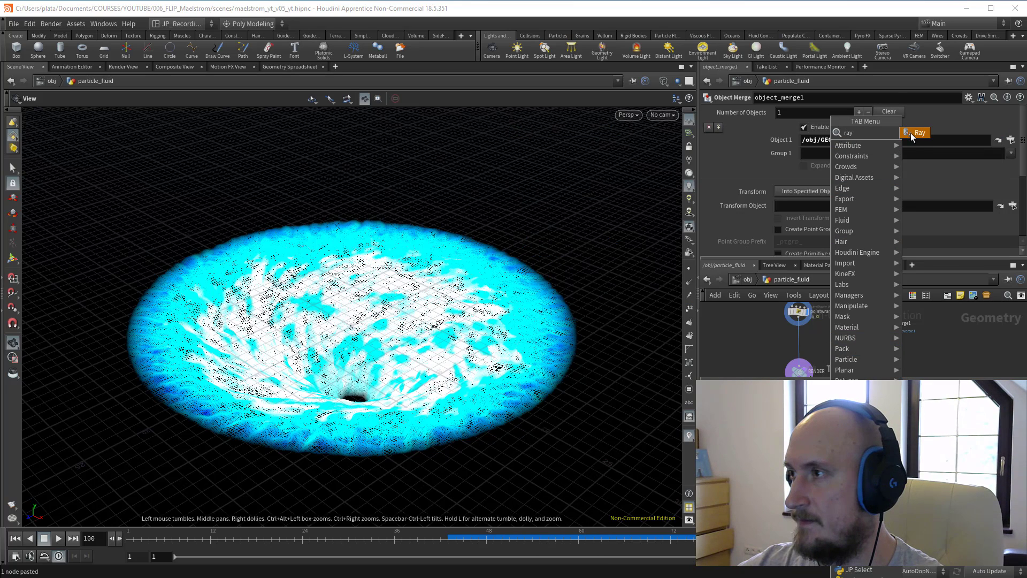
{"action": "key", "text": "Return"}
{"action": "left_click", "coordinate": [850, 343]}
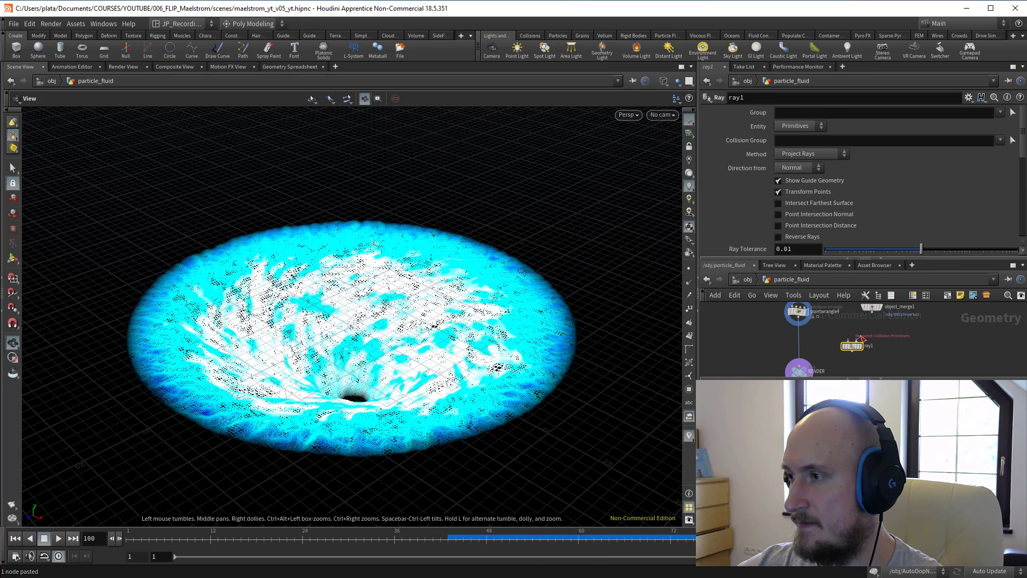
{"action": "left_click", "coordinate": [857, 340]}
{"action": "left_click", "coordinate": [872, 312]}
{"action": "left_click", "coordinate": [848, 340]}
{"action": "left_click", "coordinate": [799, 317]}
{"action": "left_click", "coordinate": [859, 346]}
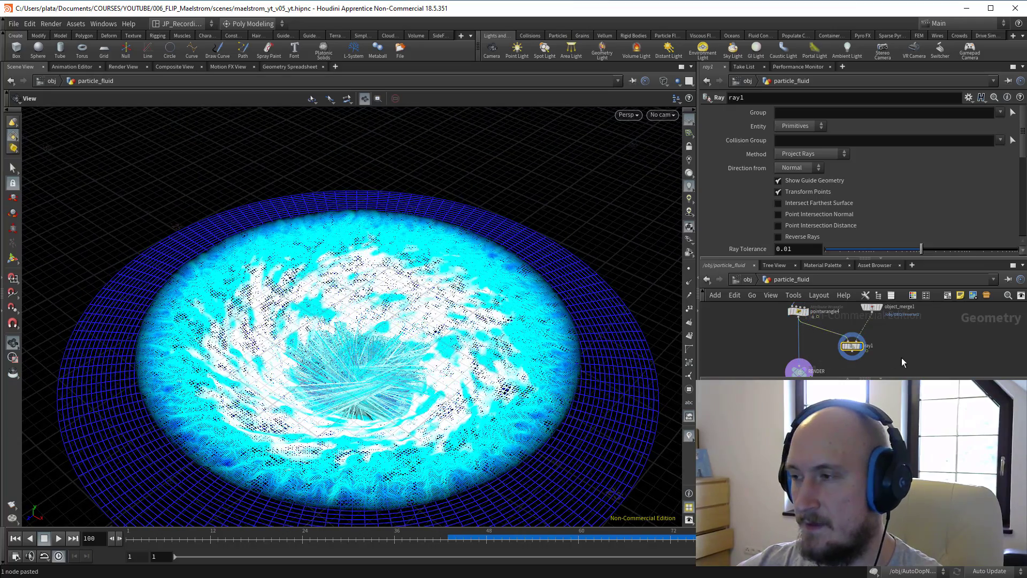
Step: Set the Ray node's projection method to Minimum Distance
{"action": "middle_click_drag", "start_coordinate": [903, 362], "coordinate": [895, 324]}
{"action": "left_click", "coordinate": [811, 154]}
{"action": "left_click", "coordinate": [813, 166]}
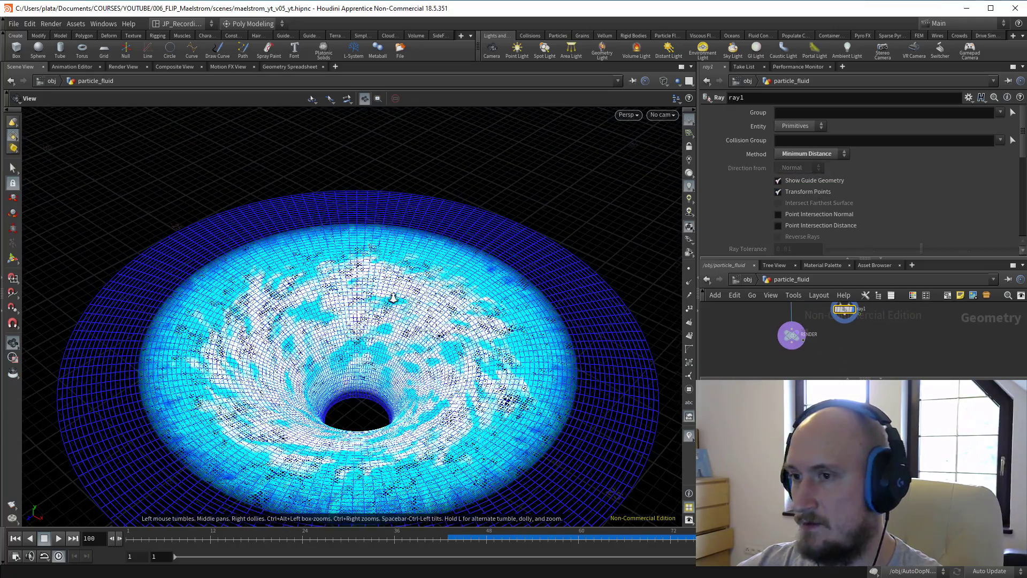
Step: Insert a Point Wrangle between pointwrangle4 and the RENDER null, and connect ray1 to its second input
{"action": "mouse_move", "coordinate": [797, 350]}
{"action": "left_click_drag", "start_coordinate": [797, 350], "coordinate": [796, 375]}
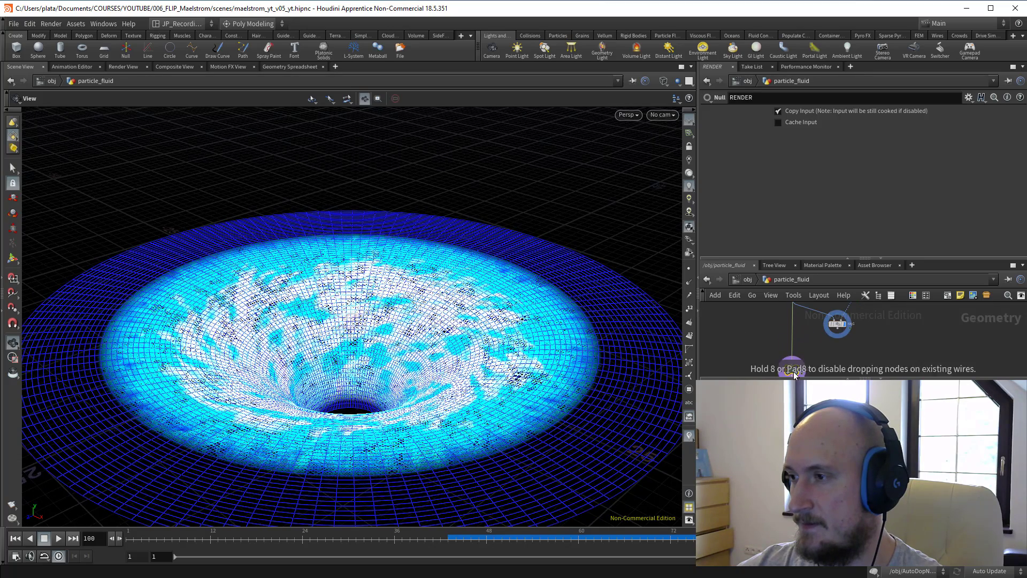
{"action": "key", "text": "Tab"}
{"action": "type", "text": "wr"}
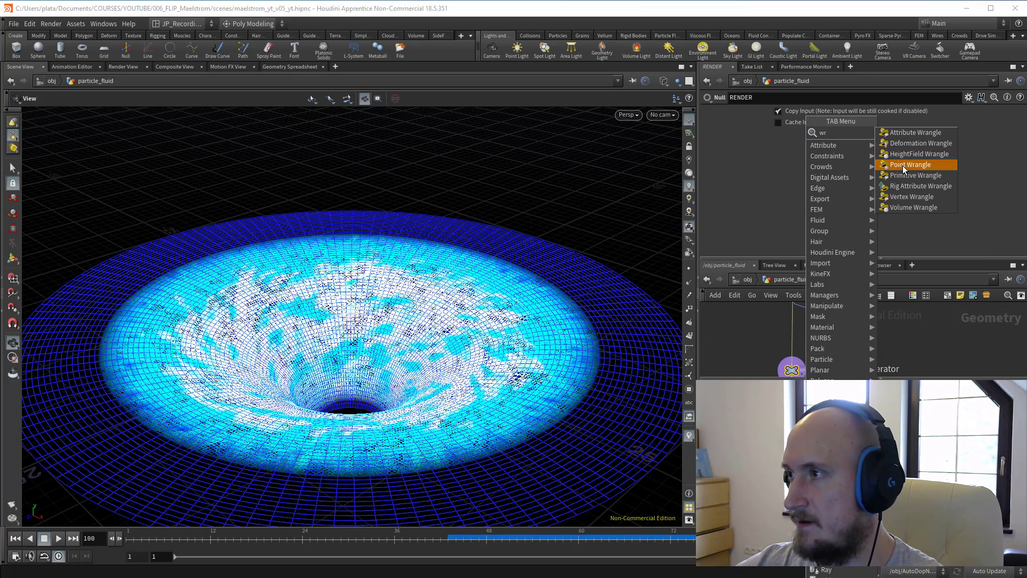
{"action": "left_click", "coordinate": [909, 164]}
{"action": "left_click", "coordinate": [786, 316]}
{"action": "left_click_drag", "start_coordinate": [787, 320], "coordinate": [805, 336]}
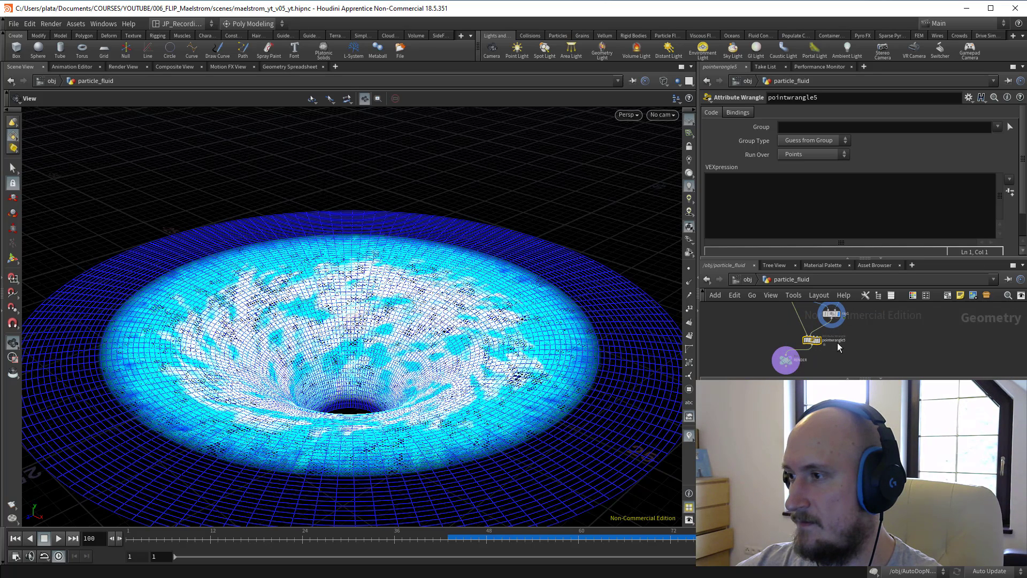
{"action": "left_click", "coordinate": [817, 176]}
{"action": "type", "text": "vecto"}
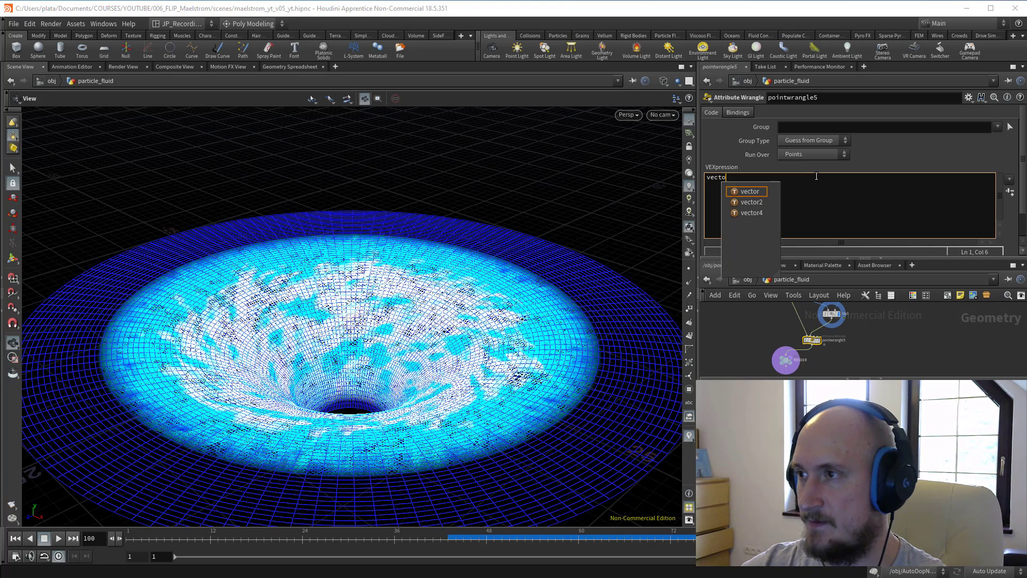
{"action": "type", "text": "r P = poitn("}
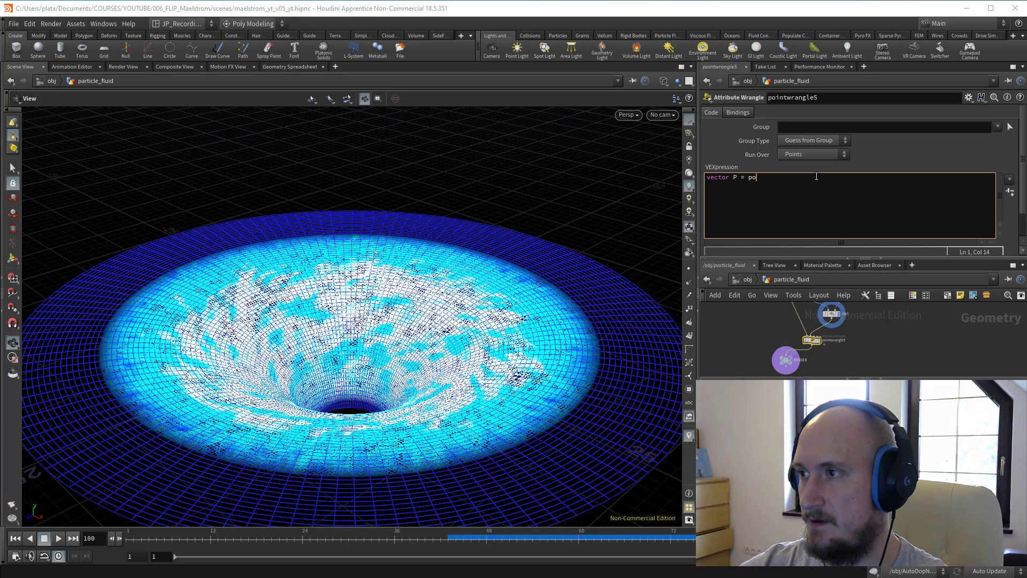
{"action": "key", "text": "BackSpace"}
{"action": "key", "text": "BackSpace"}
{"action": "key", "text": "BackSpace"}
{"action": "type", "text": "nt"}
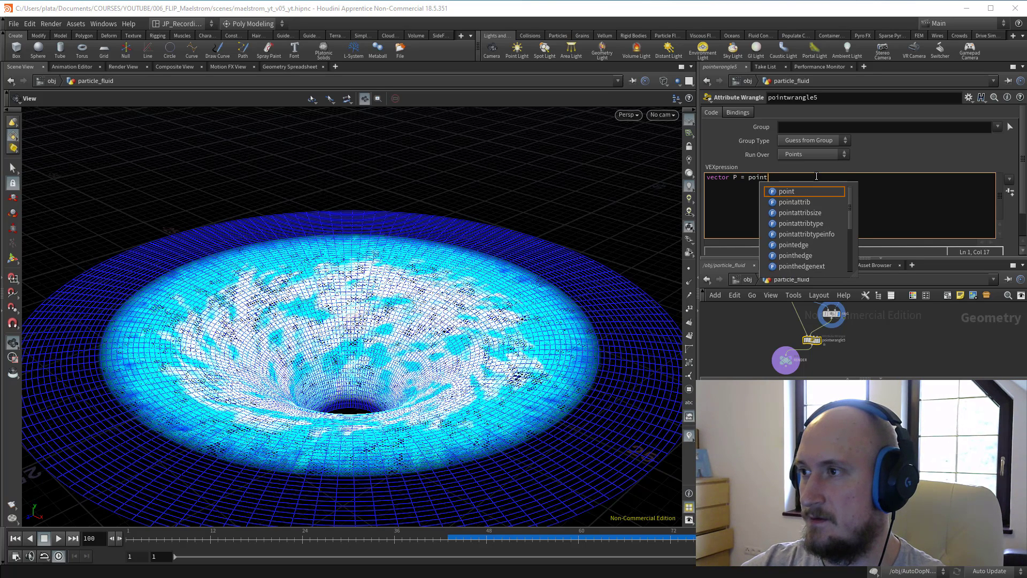
{"action": "key", "text": "Return"}
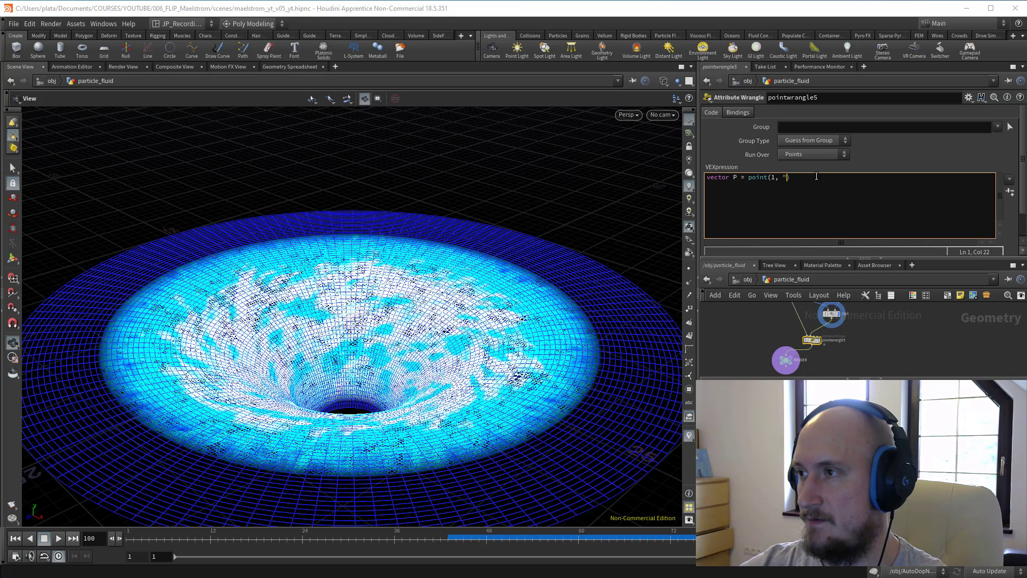
{"action": "type", "text": "1, \"P\", @ptnum"}
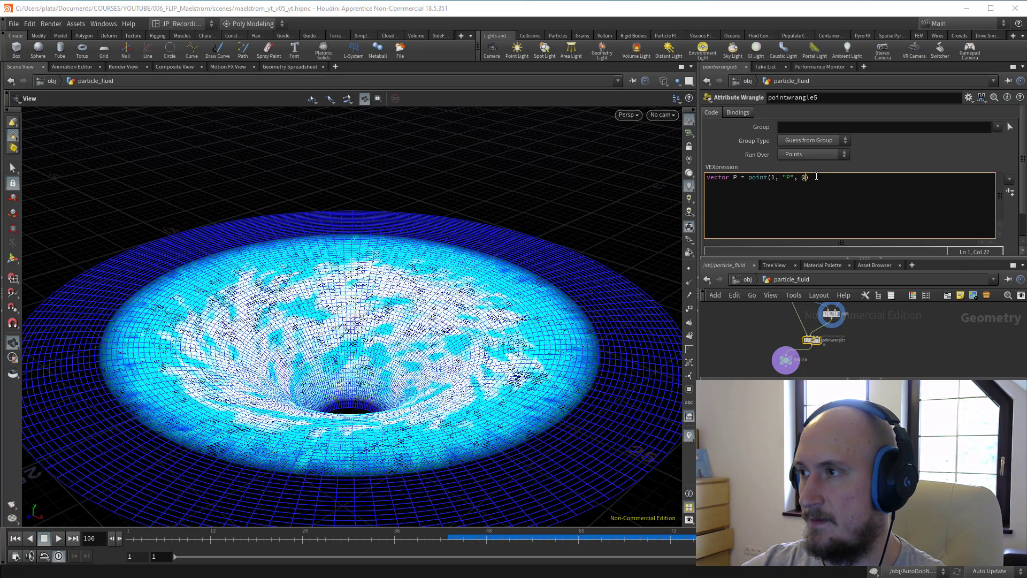
{"action": "type", "text": ");"}
{"action": "key", "text": "Return"}
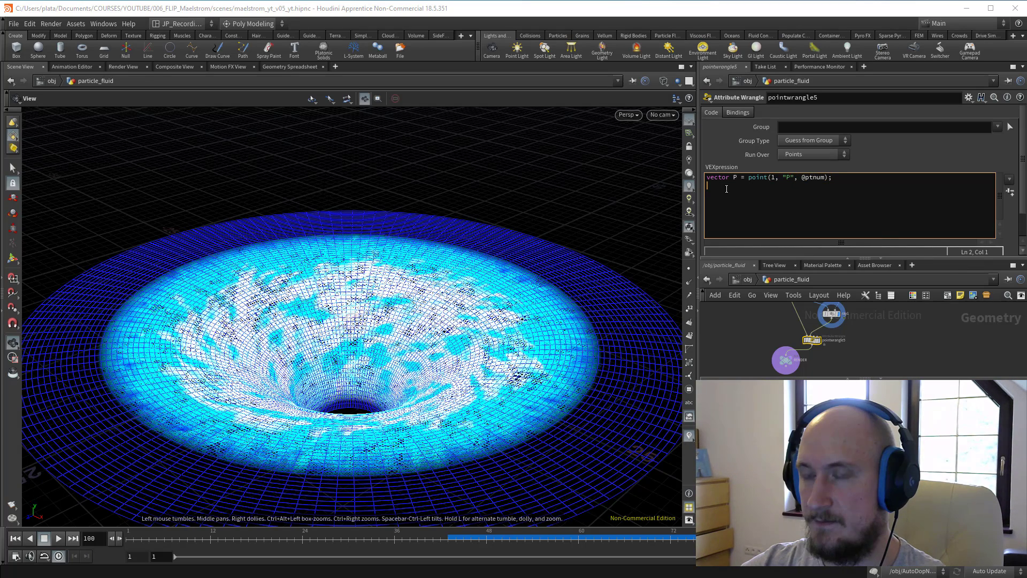
Step: Add a VEX line remapping the distance to the projected point: float range = fit(length(@P - P), 0, 2, 0, 1);
{"action": "type", "text": "float range "}
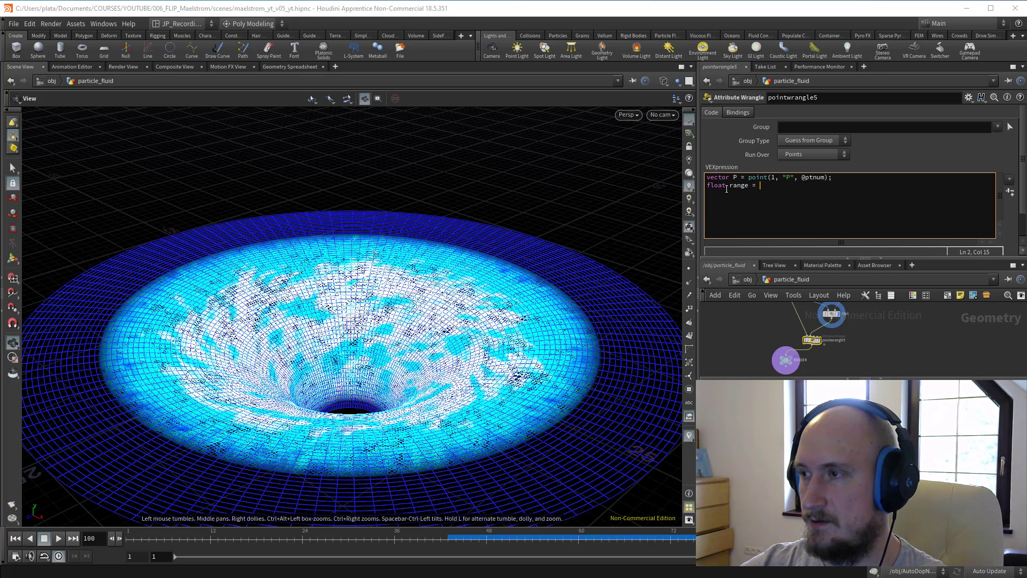
{"action": "type", "text": "= fit();"}
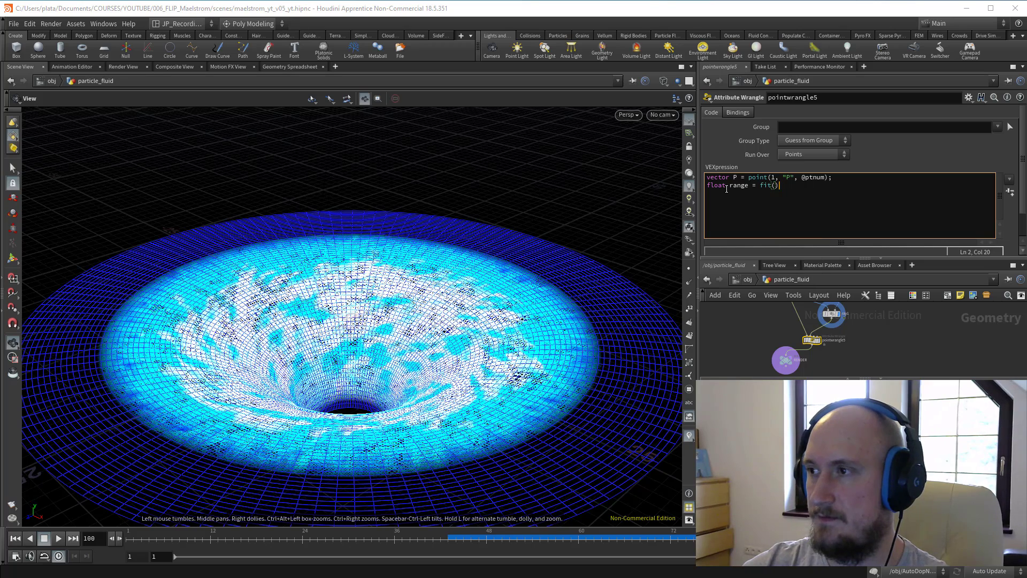
{"action": "key", "text": "Left"}
{"action": "type", "text": "le"}
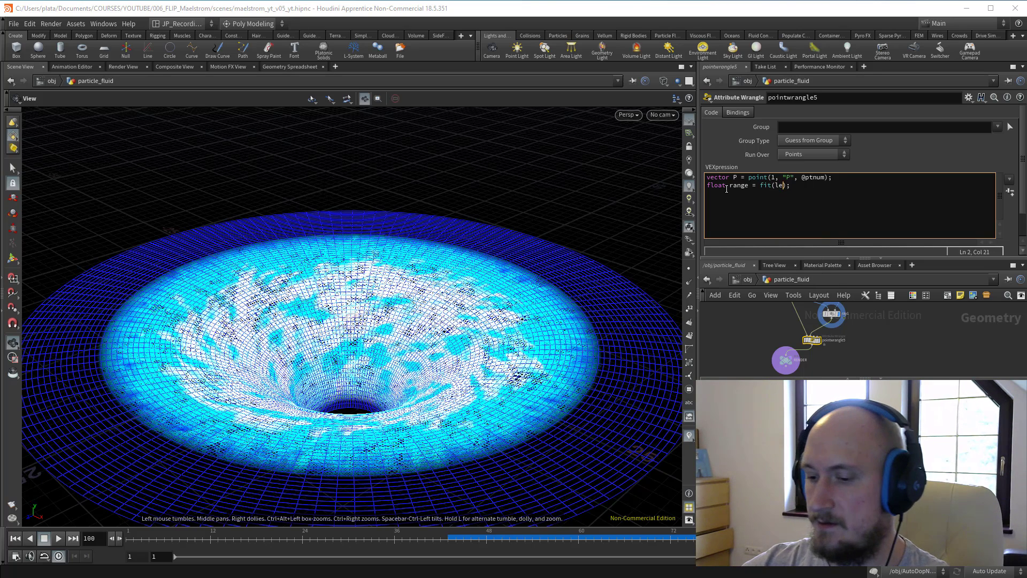
{"action": "type", "text": "ngth()"}
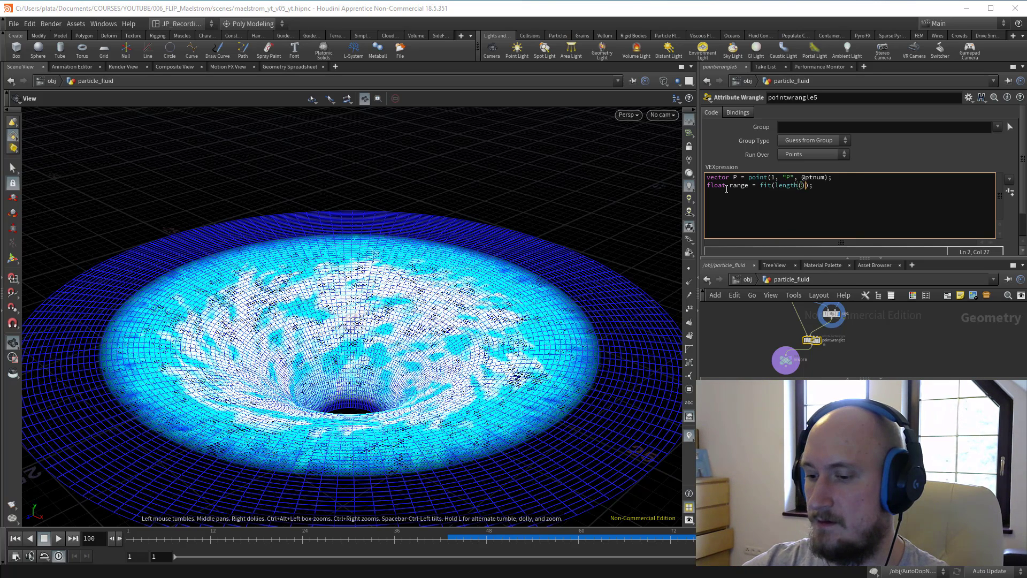
{"action": "type", "text": "@P - P"}
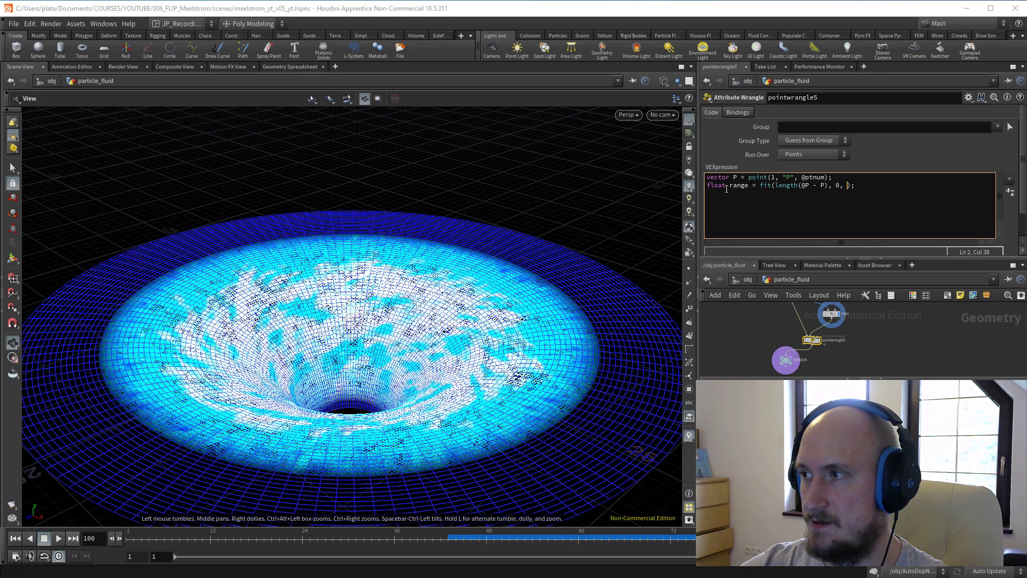
{"action": "type", "text": "2, 0, 1"}
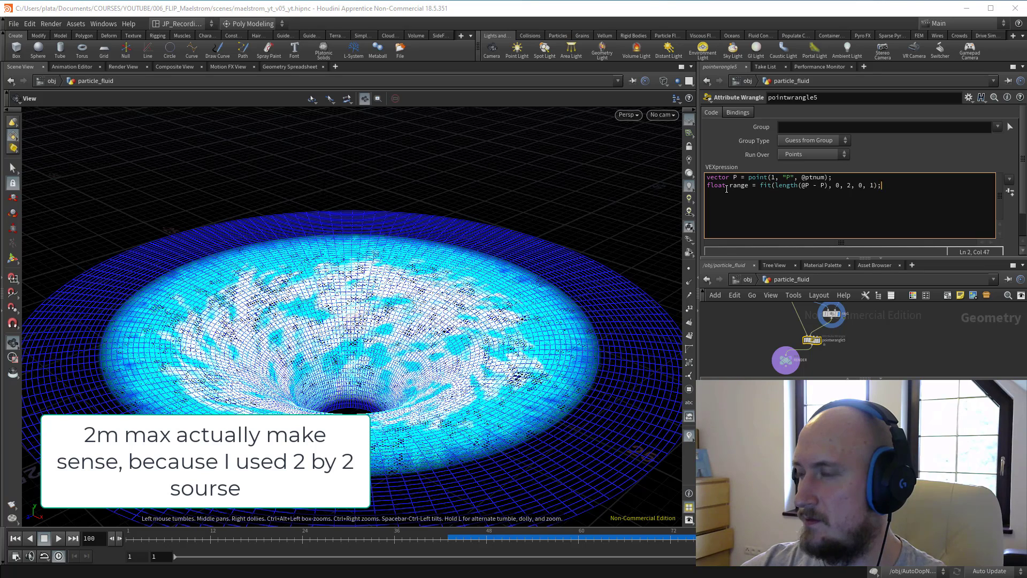
{"action": "key", "text": "Return"}
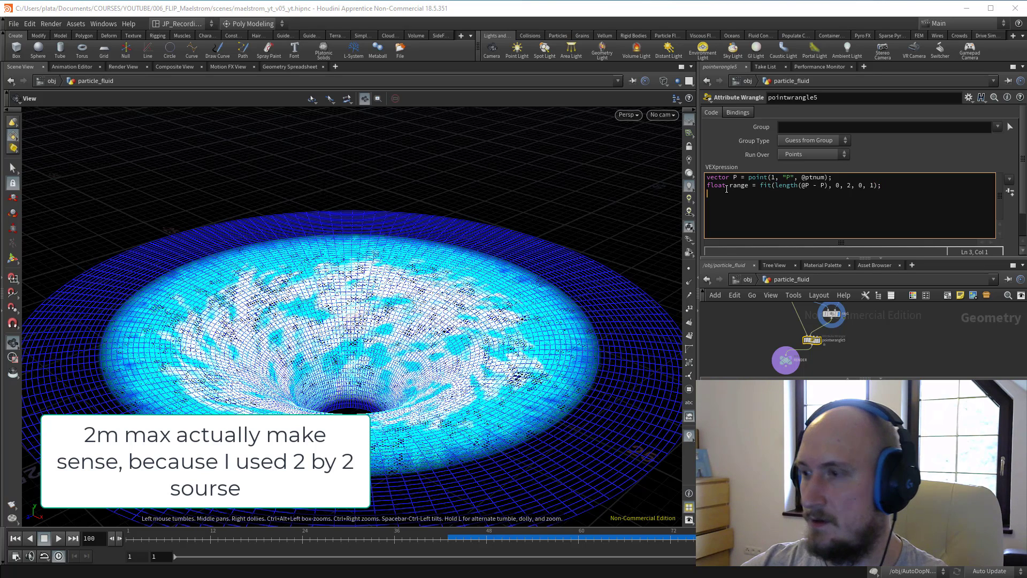
{"action": "type", "text": "@Cd"}
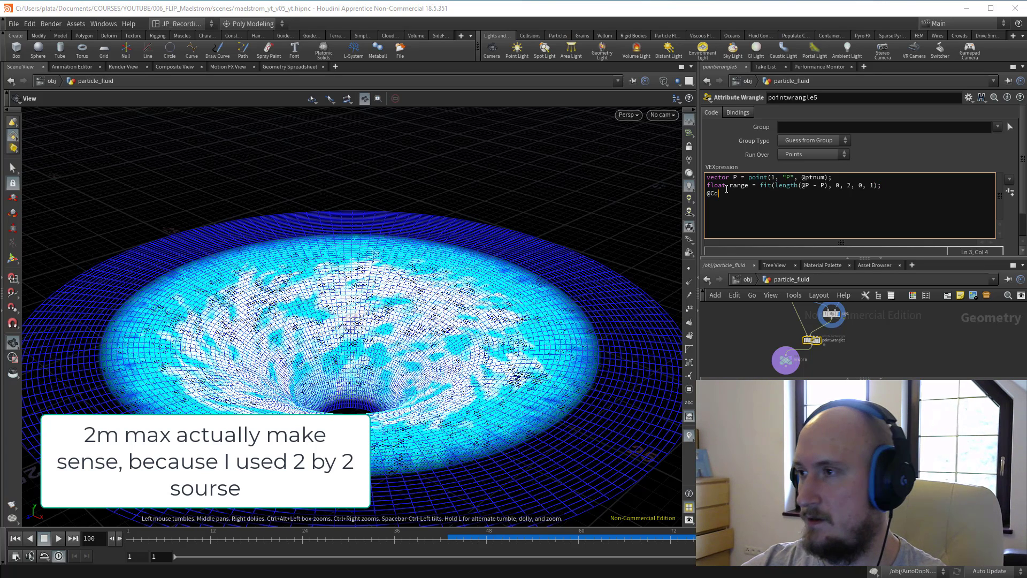
{"action": "type", "text": " ="}
{"action": "type", "text": "ramp"}
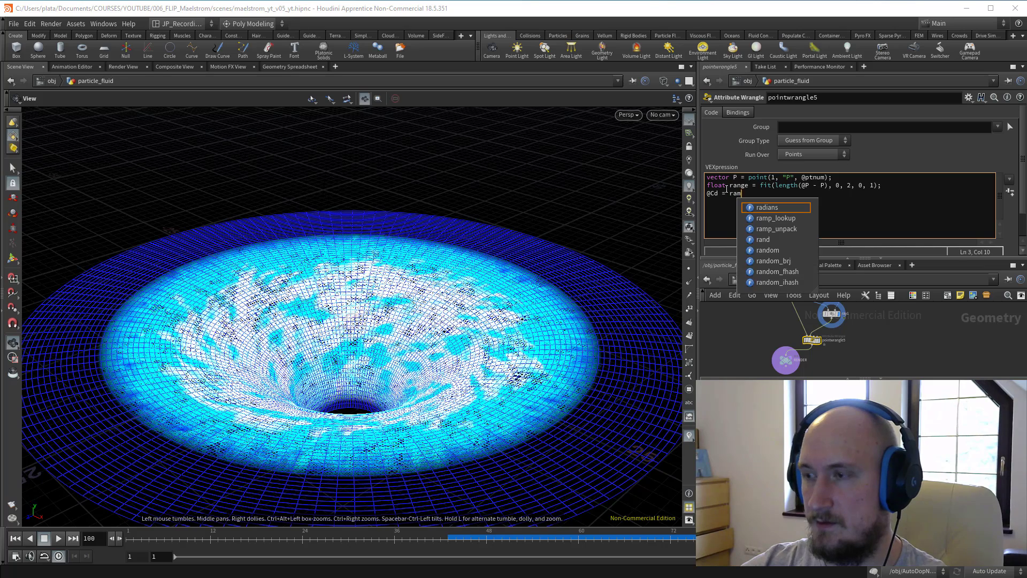
{"action": "key", "text": "BackSpace"}
{"action": "type", "text": "c"}
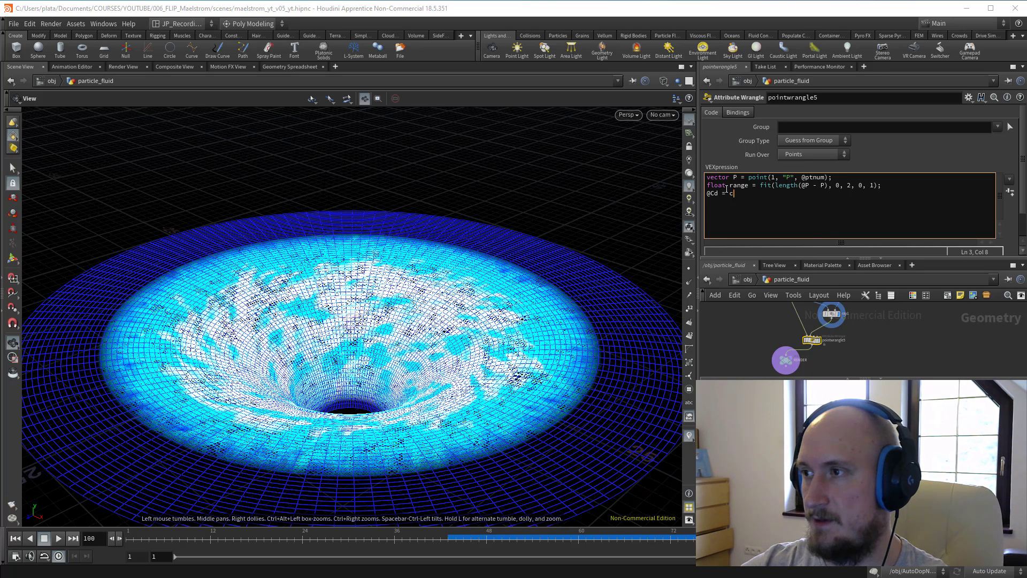
{"action": "type", "text": "hramp();"}
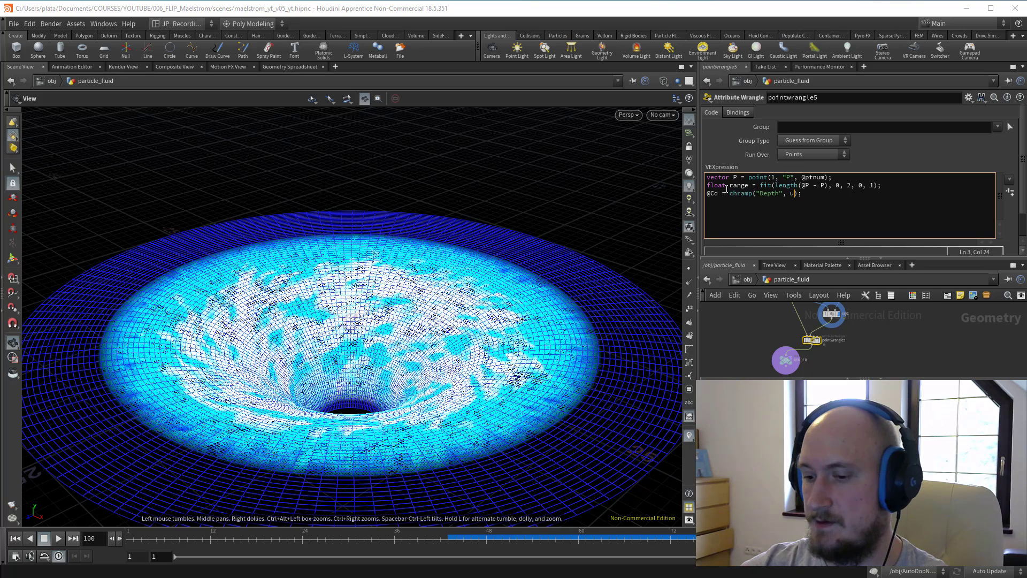
{"action": "type", "text": "\"Depth\", re"}
{"action": "type", "text": "ange"}
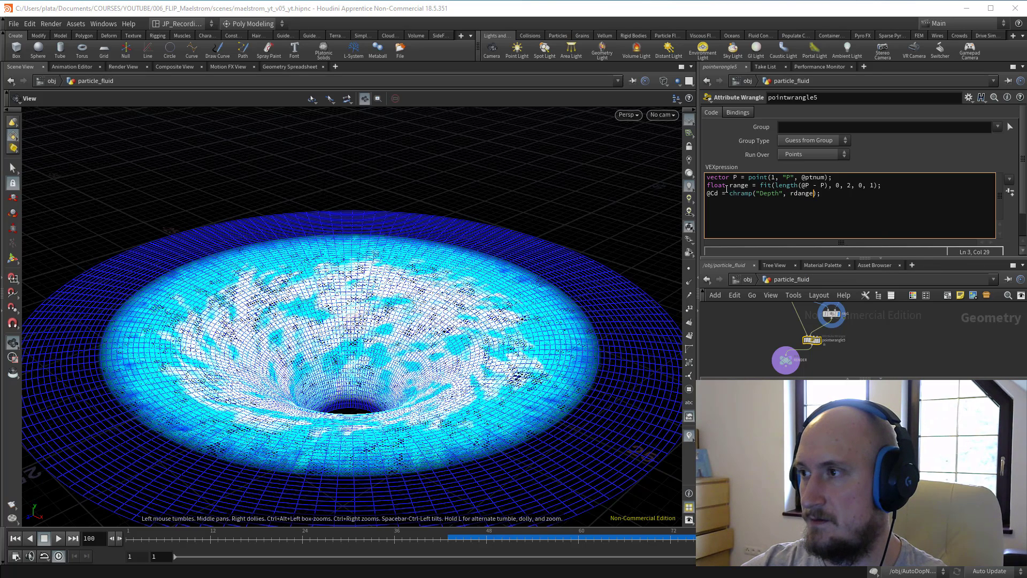
{"action": "type", "text": "ange"}
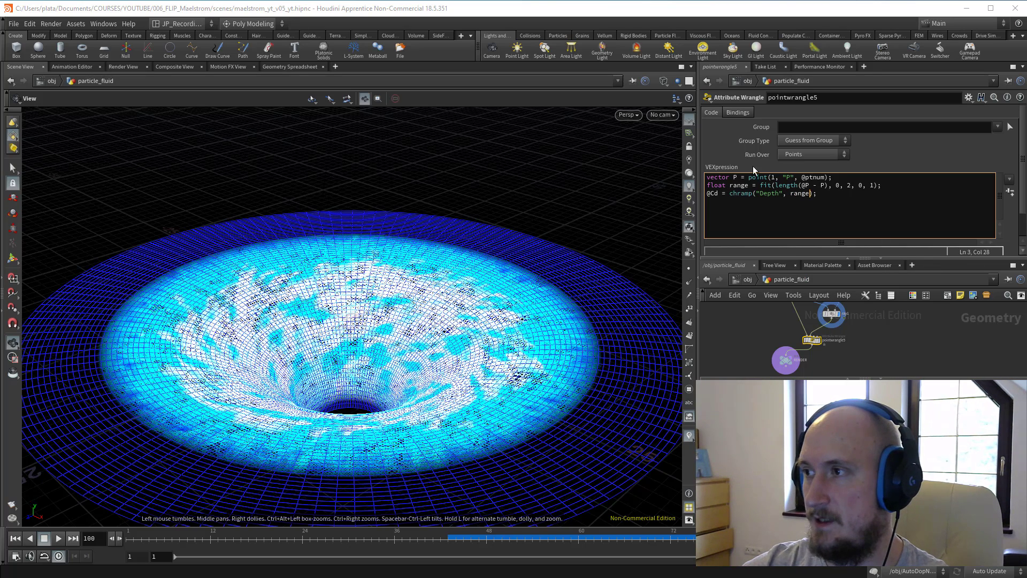
Step: Create the Depth ramp parameter from the VEX code and display pointwrangle5's result
{"action": "scroll", "coordinate": [1006, 186], "scroll_direction": "down", "scroll_amount": 3}
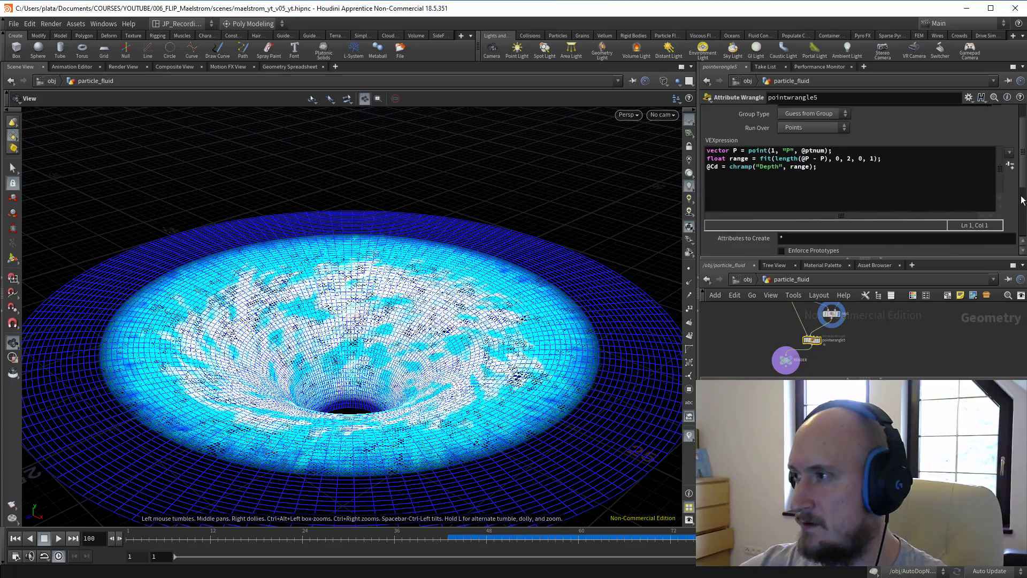
{"action": "left_click", "coordinate": [819, 341]}
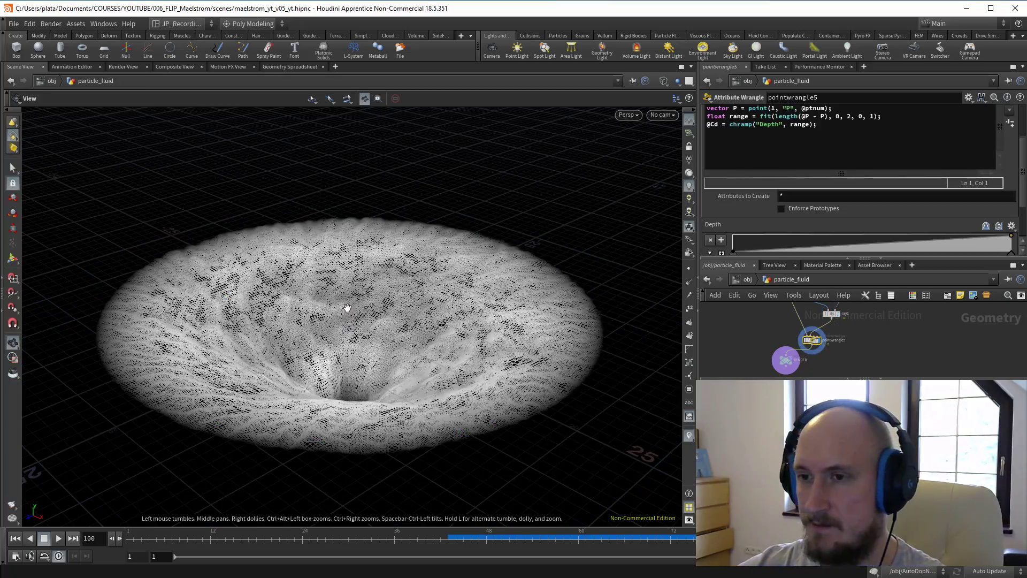
{"action": "left_click_drag", "start_coordinate": [347, 307], "coordinate": [360, 332]}
{"action": "right_click_drag", "start_coordinate": [360, 332], "coordinate": [434, 322]}
{"action": "left_click_drag", "start_coordinate": [435, 322], "coordinate": [394, 297]}
Step: Compare the surface projected by ray1 with pointwrangle5's depth shading from several angles
{"action": "middle_click_drag", "start_coordinate": [860, 335], "coordinate": [873, 351]}
{"action": "left_click", "coordinate": [842, 331]}
{"action": "left_click", "coordinate": [851, 330]}
{"action": "left_click_drag", "start_coordinate": [534, 337], "coordinate": [535, 289]}
{"action": "left_click", "coordinate": [822, 356]}
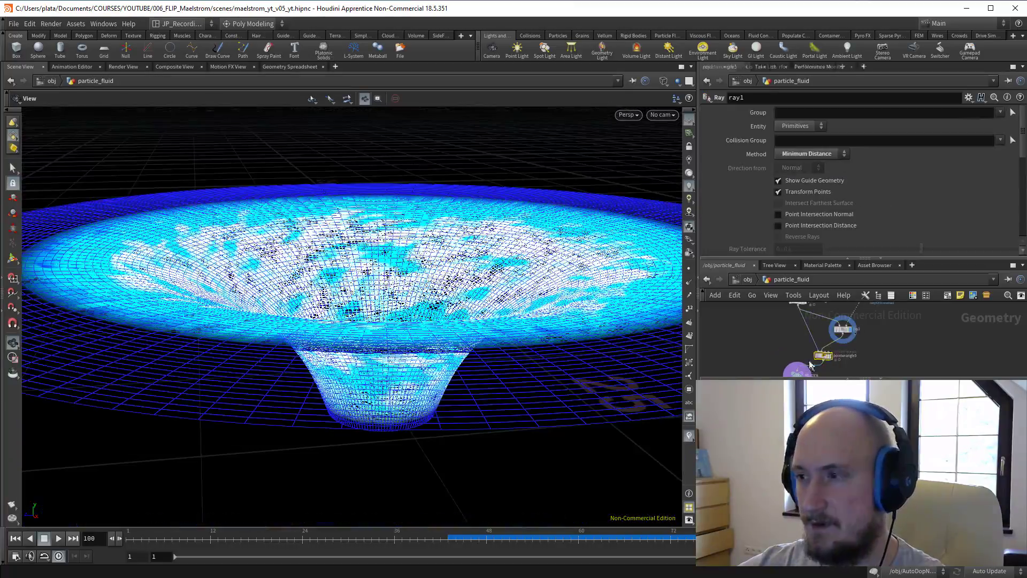
{"action": "left_click", "coordinate": [831, 355]}
{"action": "left_click_drag", "start_coordinate": [375, 294], "coordinate": [394, 287]}
{"action": "right_click_drag", "start_coordinate": [395, 286], "coordinate": [371, 291]}
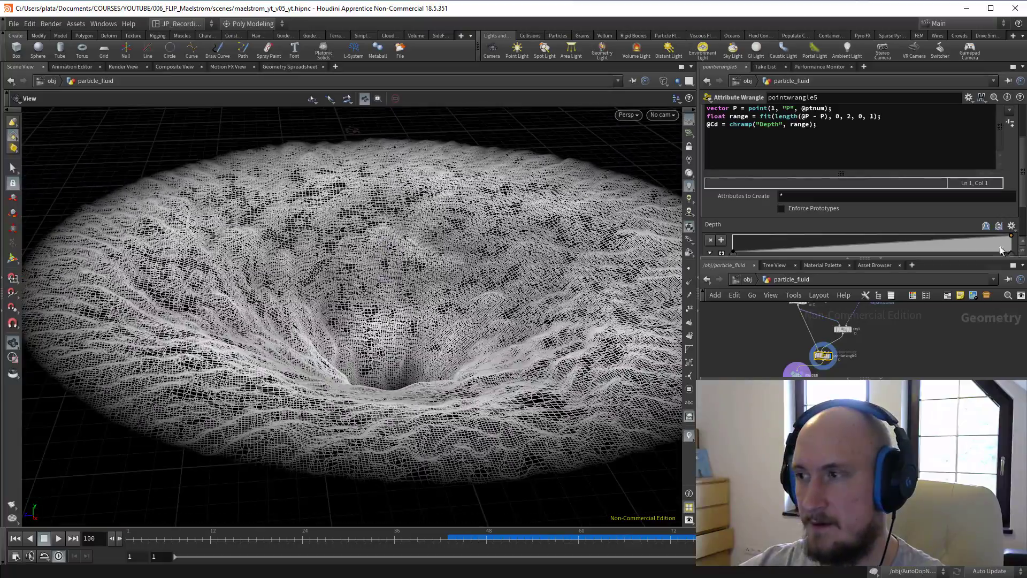
Step: Move the Depth ramp's black start point inward to about a quarter of the ramp's length
{"action": "scroll", "coordinate": [999, 246], "scroll_direction": "down", "scroll_amount": 3}
{"action": "left_click_drag", "start_coordinate": [733, 193], "coordinate": [811, 196]}
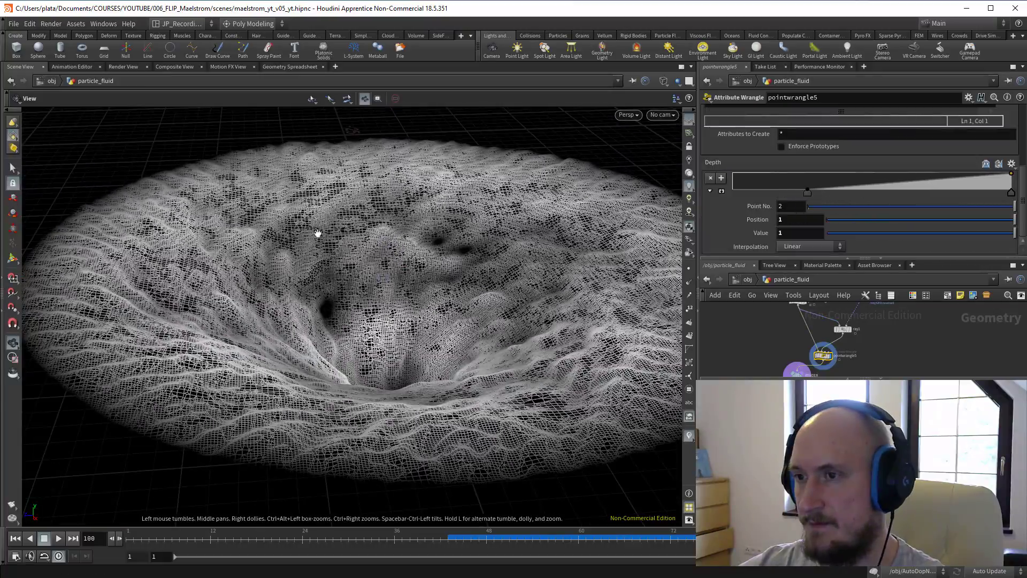
{"action": "left_click_drag", "start_coordinate": [316, 232], "coordinate": [334, 272]}
{"action": "right_click_drag", "start_coordinate": [334, 273], "coordinate": [421, 288]}
{"action": "left_click_drag", "start_coordinate": [421, 289], "coordinate": [420, 256]}
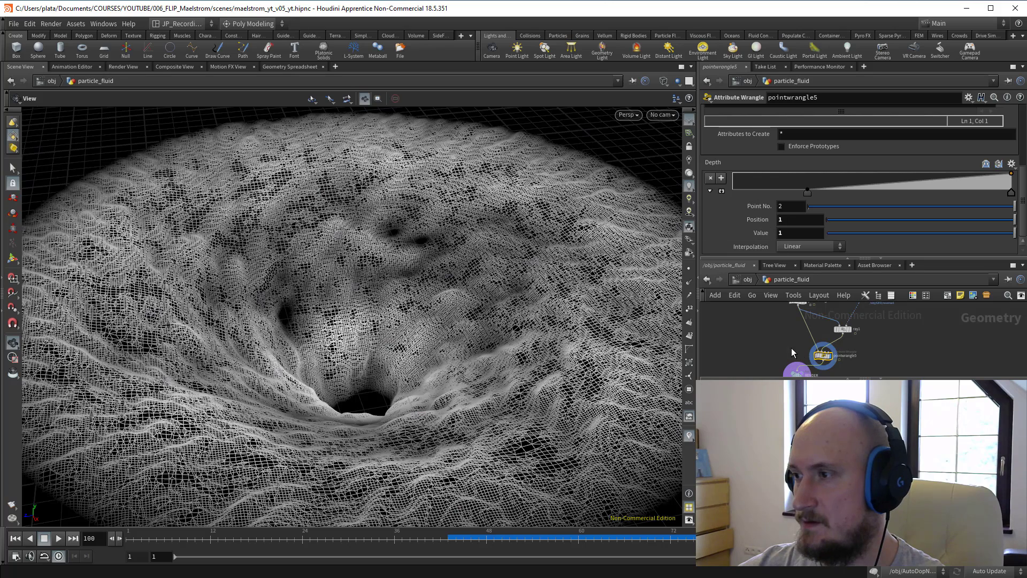
{"action": "scroll", "coordinate": [807, 200], "scroll_direction": "up", "scroll_amount": 3}
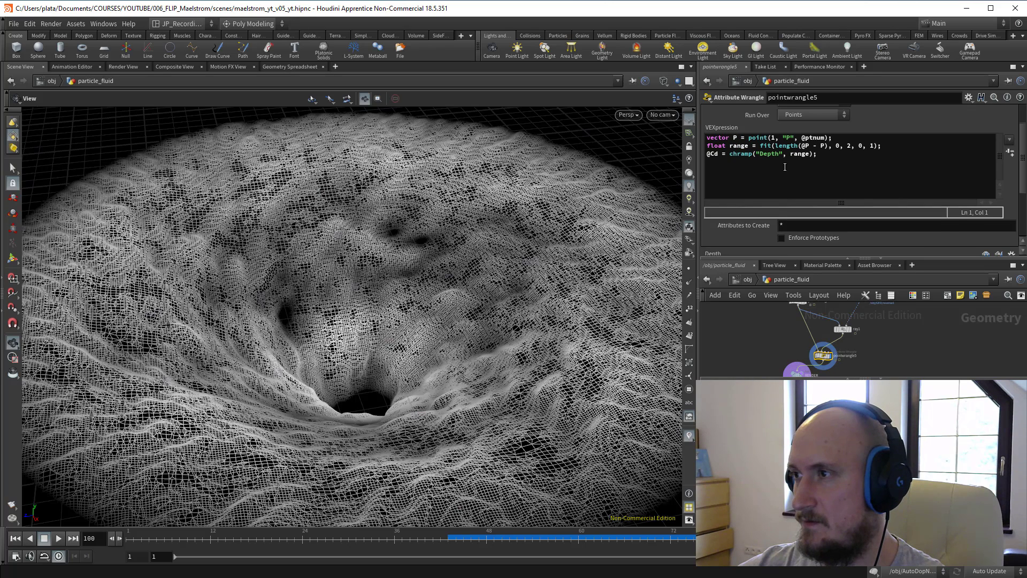
{"action": "left_click", "coordinate": [720, 169]}
{"action": "type", "text": "*"}
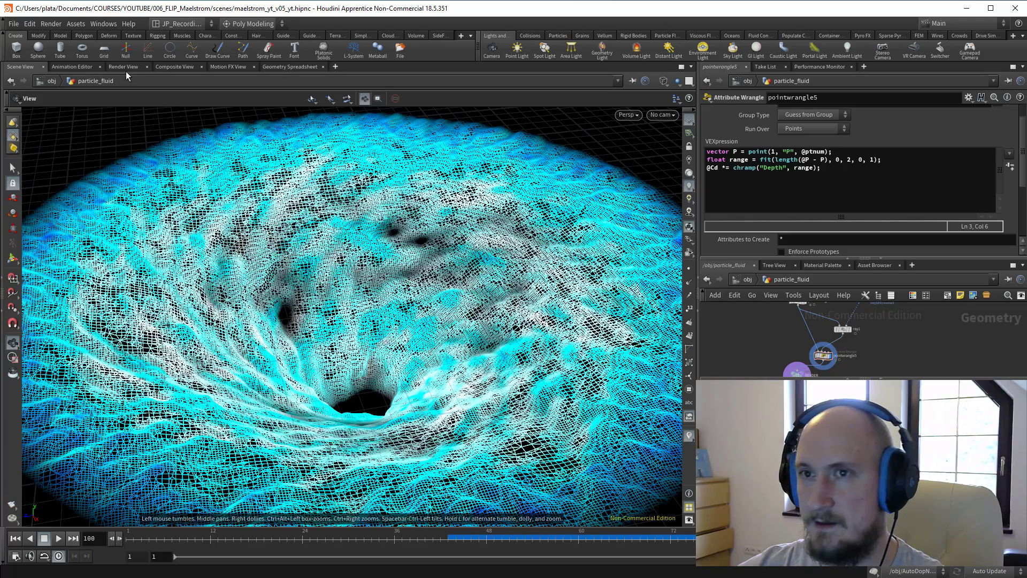
{"action": "left_click", "coordinate": [124, 67]}
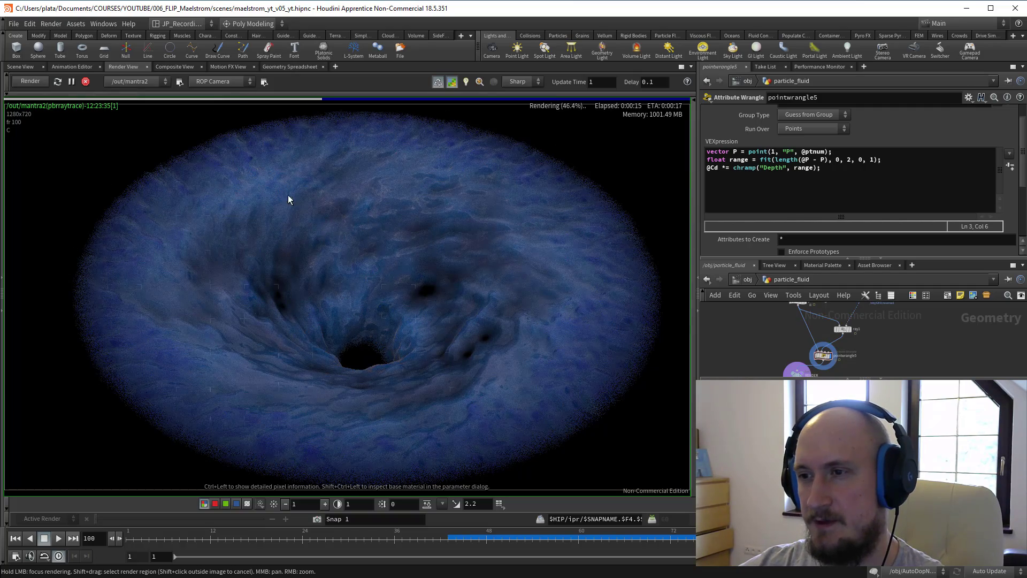
{"action": "left_click", "coordinate": [21, 67]}
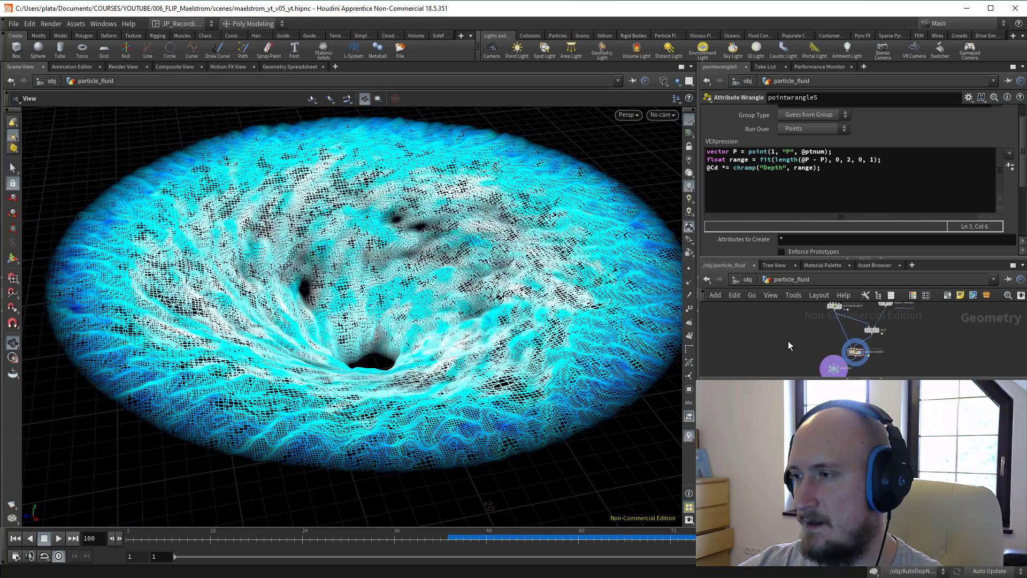
Step: Add a separate Circle node and display it, keeping pointwrangle5 templated as a reference
{"action": "key", "text": "Tab"}
{"action": "type", "text": "cir"}
{"action": "key", "text": "Return"}
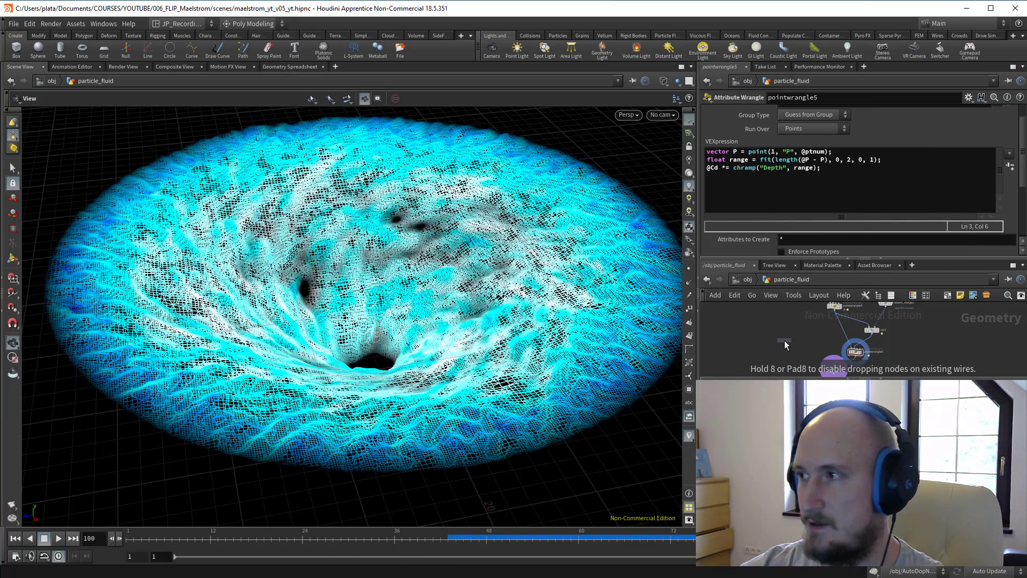
{"action": "left_click", "coordinate": [784, 340]}
{"action": "middle_click_drag", "start_coordinate": [895, 376], "coordinate": [894, 355]}
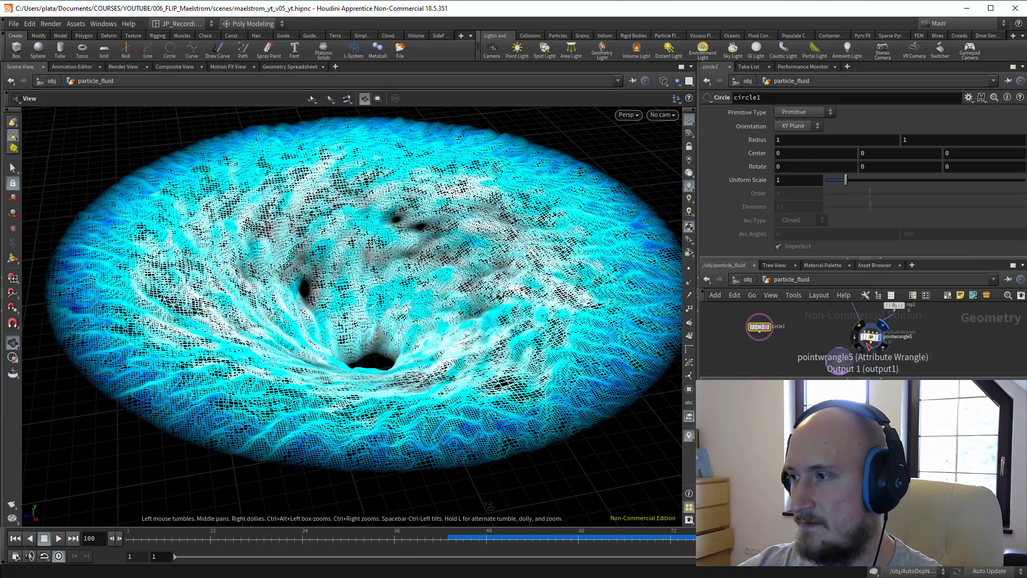
{"action": "left_click", "coordinate": [768, 326]}
Step: Set the circle's orientation to ZX Plane and its uniform scale to 19
{"action": "left_click", "coordinate": [795, 126]}
{"action": "left_click", "coordinate": [817, 165]}
{"action": "left_click", "coordinate": [800, 180]}
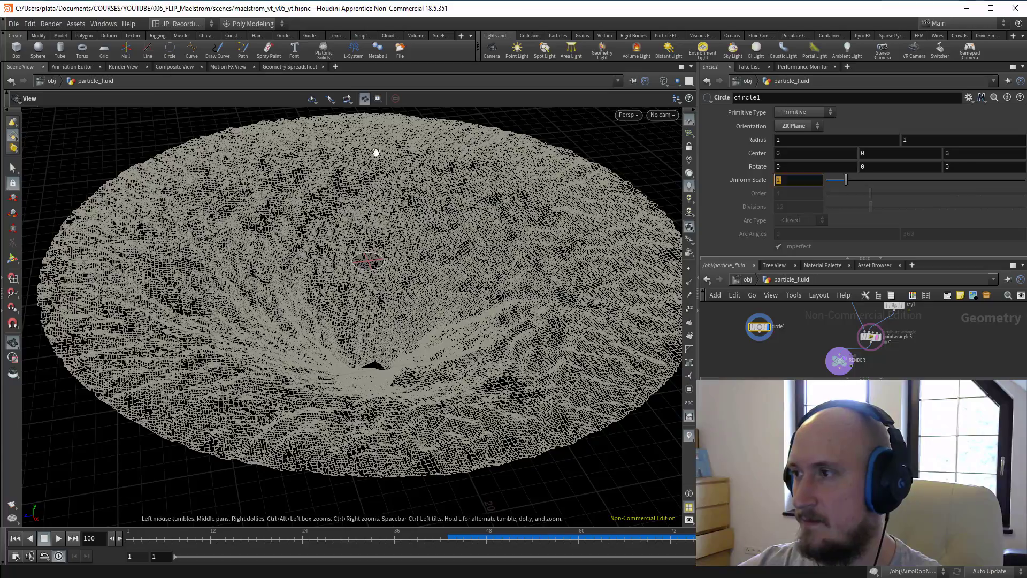
{"action": "type", "text": "19"}
{"action": "key", "text": "Return"}
Step: Fit the circle to the fluid's outer rim with centre Y 1.47311 and uniform scale 18.5
{"action": "left_click_drag", "start_coordinate": [209, 223], "coordinate": [429, 268]}
{"action": "left_click_drag", "start_coordinate": [363, 346], "coordinate": [379, 254]}
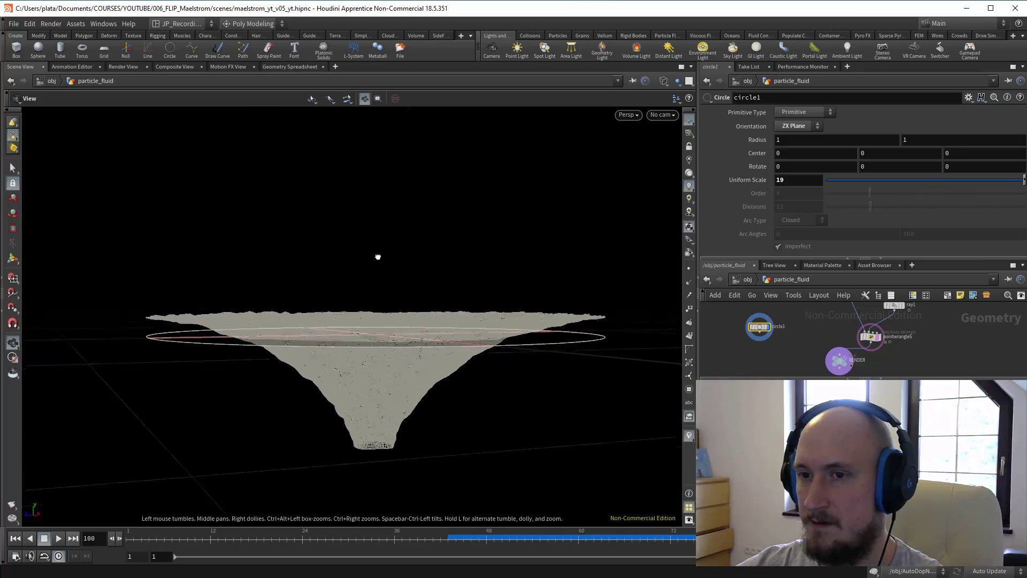
{"action": "left_click", "coordinate": [14, 250]}
{"action": "mouse_move", "coordinate": [389, 332]}
{"action": "left_mouse_down"}
{"action": "mouse_move", "coordinate": [374, 287]}
{"action": "mouse_move", "coordinate": [394, 268]}
{"action": "mouse_move", "coordinate": [364, 366]}
{"action": "mouse_move", "coordinate": [392, 328]}
{"action": "left_mouse_up"}
{"action": "key", "text": "Return"}
Step: Change the circle's primitive type to Polygon with 50 divisions
{"action": "left_click", "coordinate": [803, 112]}
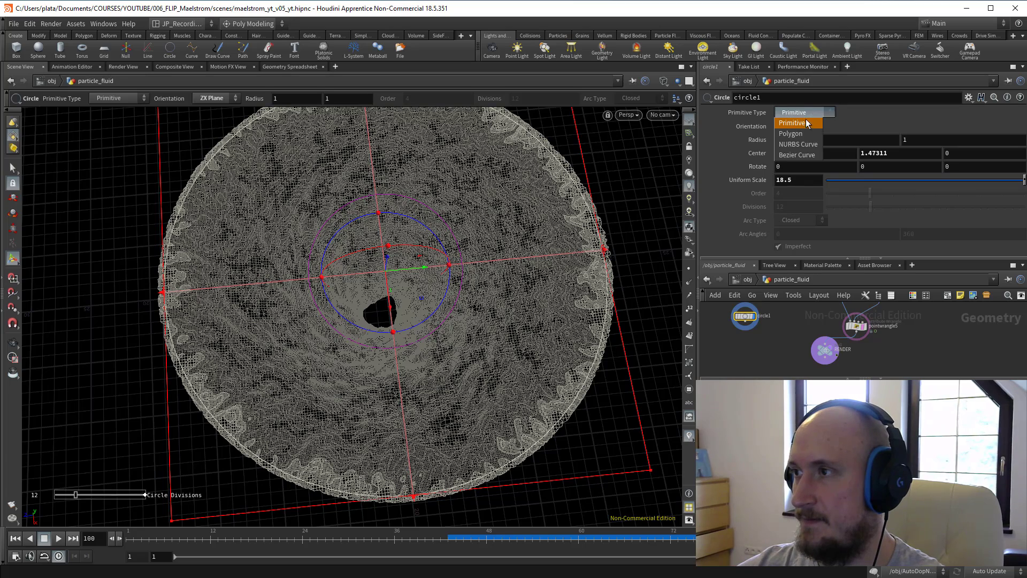
{"action": "left_click", "coordinate": [790, 133]}
{"action": "left_click_drag", "start_coordinate": [862, 213], "coordinate": [1023, 208]}
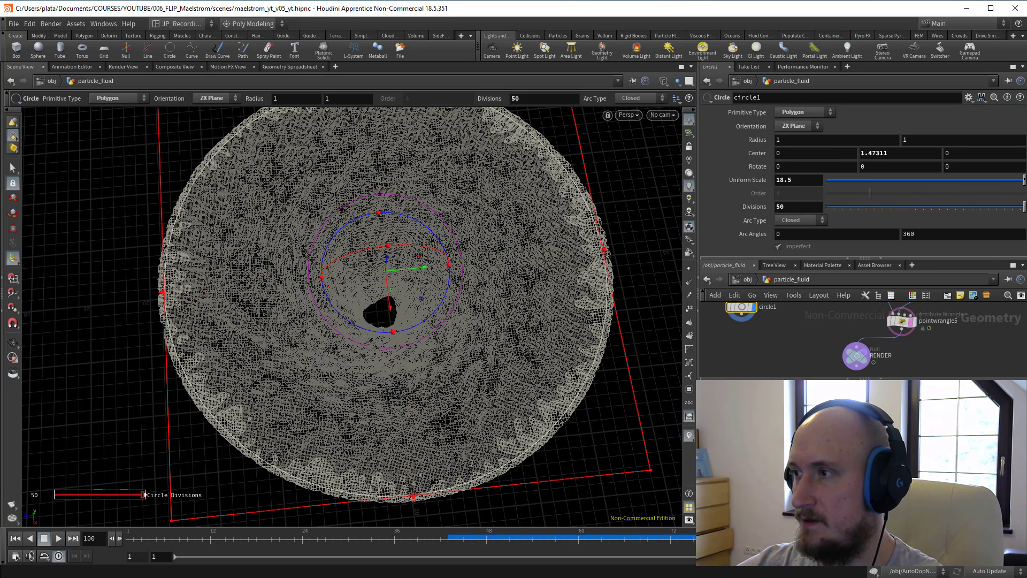
Step: Append a PolyExtrude node to circle1 and display it
{"action": "key", "text": "Tab"}
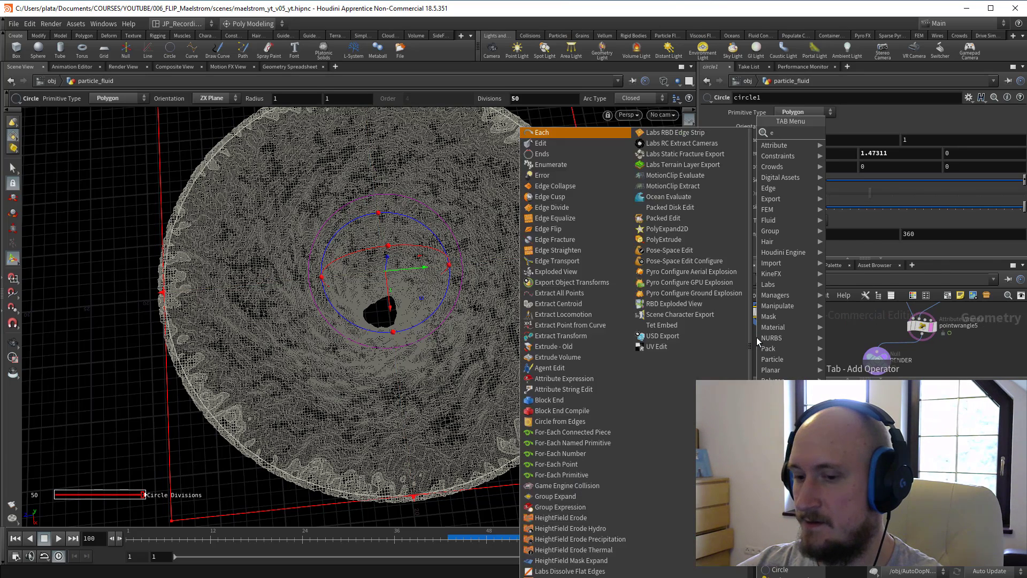
{"action": "type", "text": "extr"}
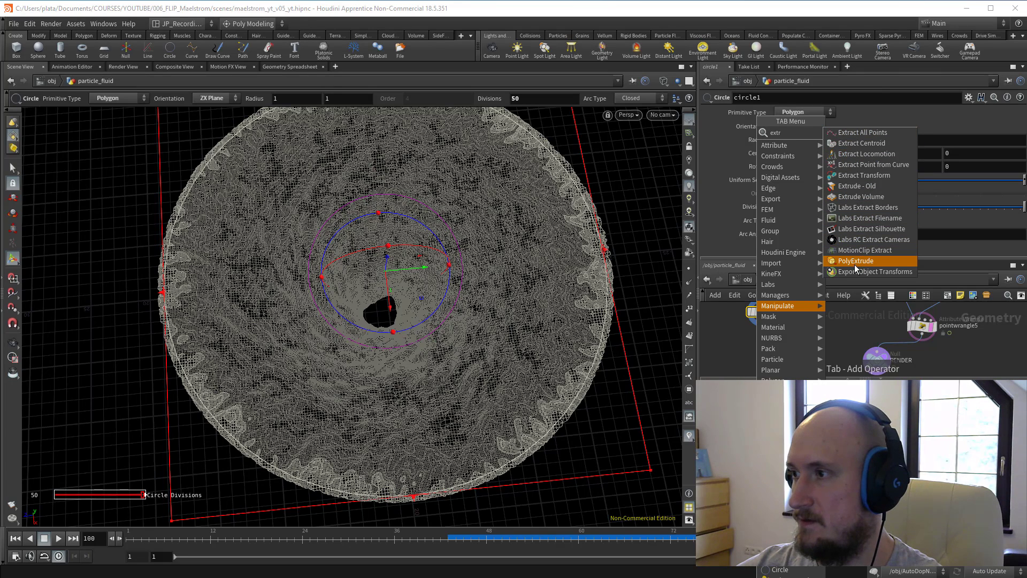
{"action": "left_click", "coordinate": [855, 262]}
{"action": "left_click", "coordinate": [766, 349]}
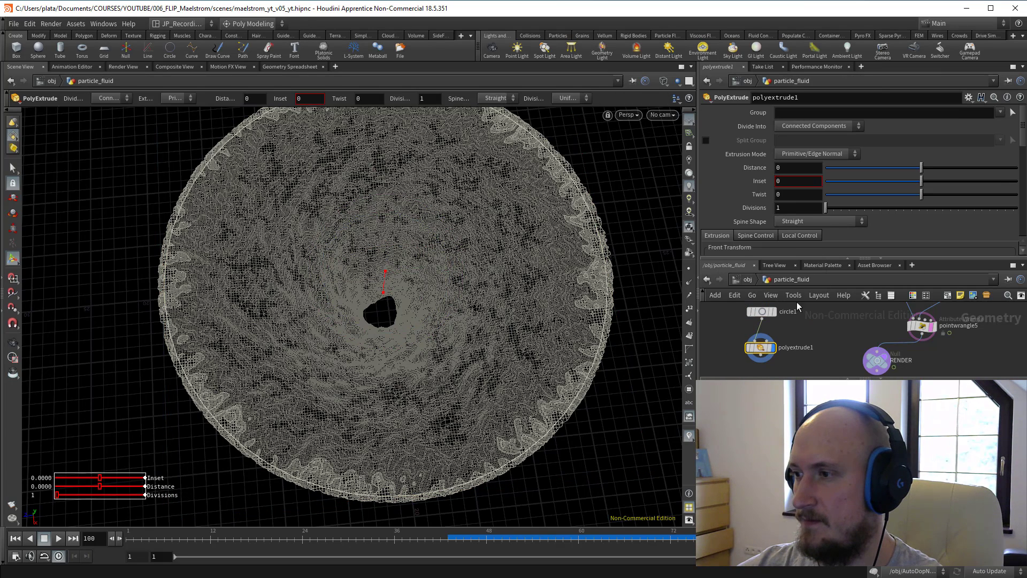
Step: Extrude the circle outward using a global front transform with scale 1.2 on all axes and 10 divisions
{"action": "scroll", "coordinate": [765, 238], "scroll_direction": "down", "scroll_amount": 3}
{"action": "left_click", "coordinate": [786, 167]}
{"action": "left_click", "coordinate": [803, 180]}
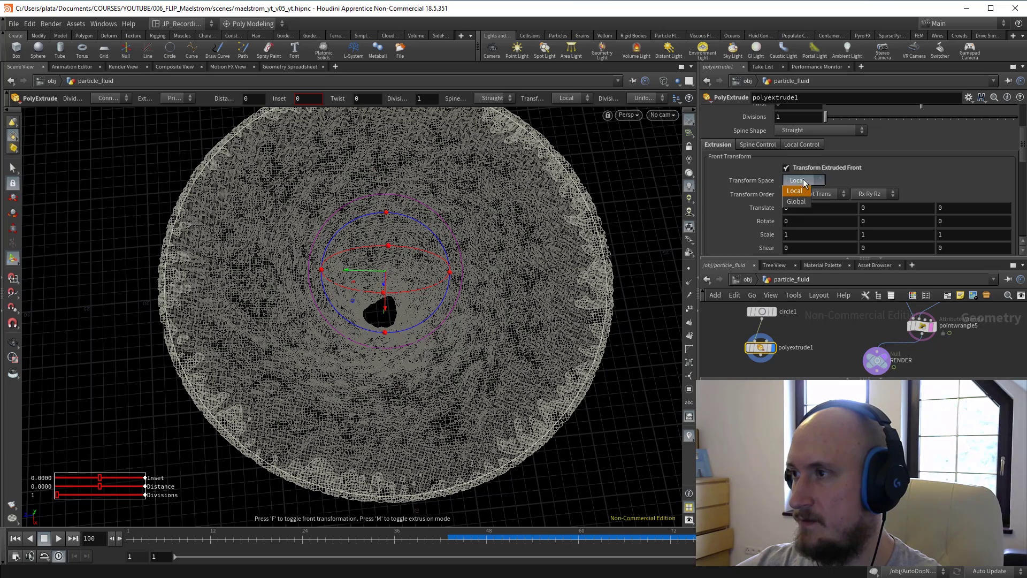
{"action": "left_click", "coordinate": [796, 201]}
{"action": "mouse_move", "coordinate": [767, 235]}
{"action": "middle_mouse_down"}
{"action": "mouse_move", "coordinate": [770, 247]}
{"action": "mouse_move", "coordinate": [776, 234]}
{"action": "middle_mouse_up"}
{"action": "scroll", "coordinate": [855, 161], "scroll_direction": "up", "scroll_amount": 1}
{"action": "left_click_drag", "start_coordinate": [826, 130], "coordinate": [860, 143]}
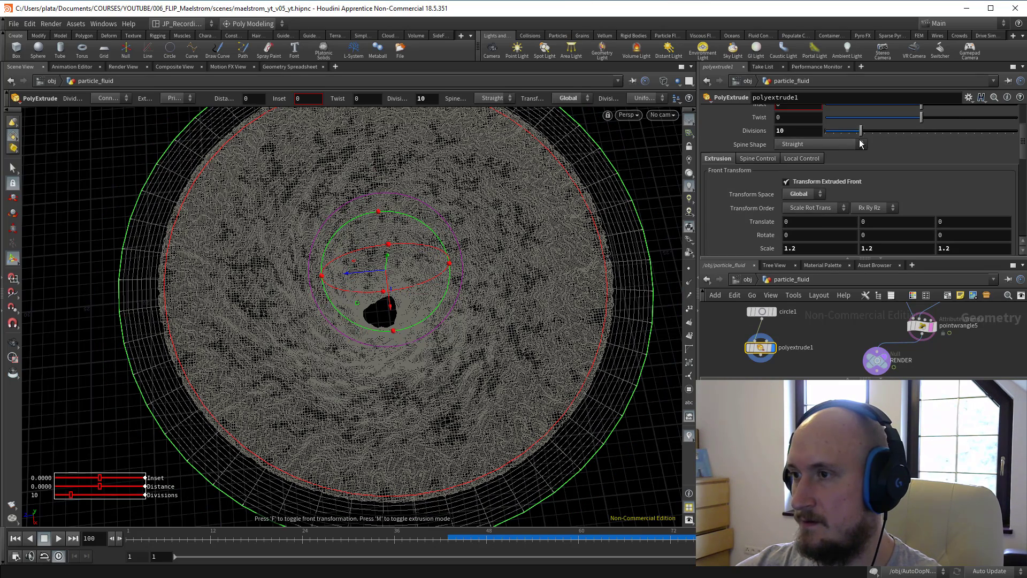
Step: Append a Point VOP after polyextrude1, display it and open its internal network
{"action": "key", "text": "Tab"}
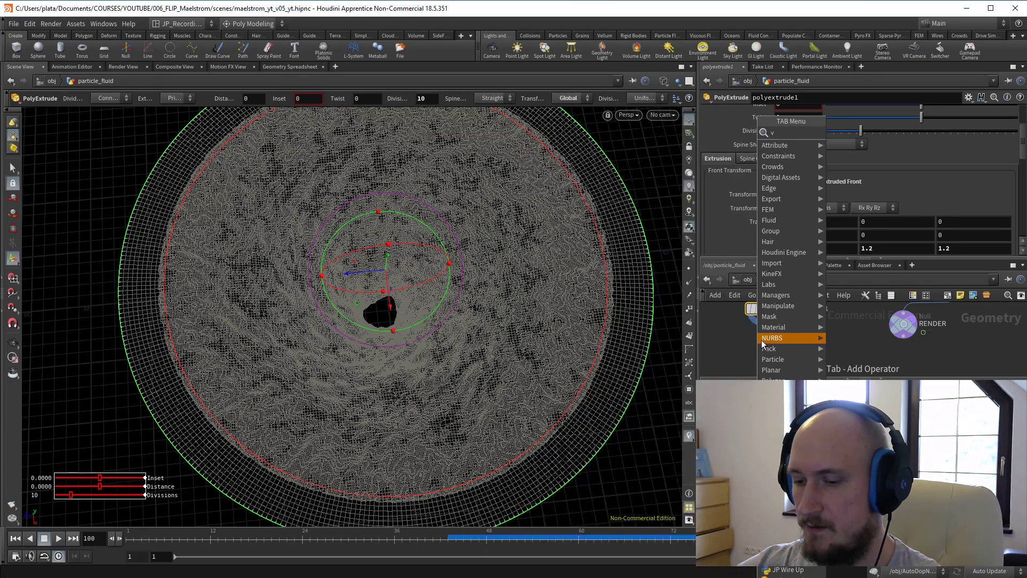
{"action": "type", "text": "vop"}
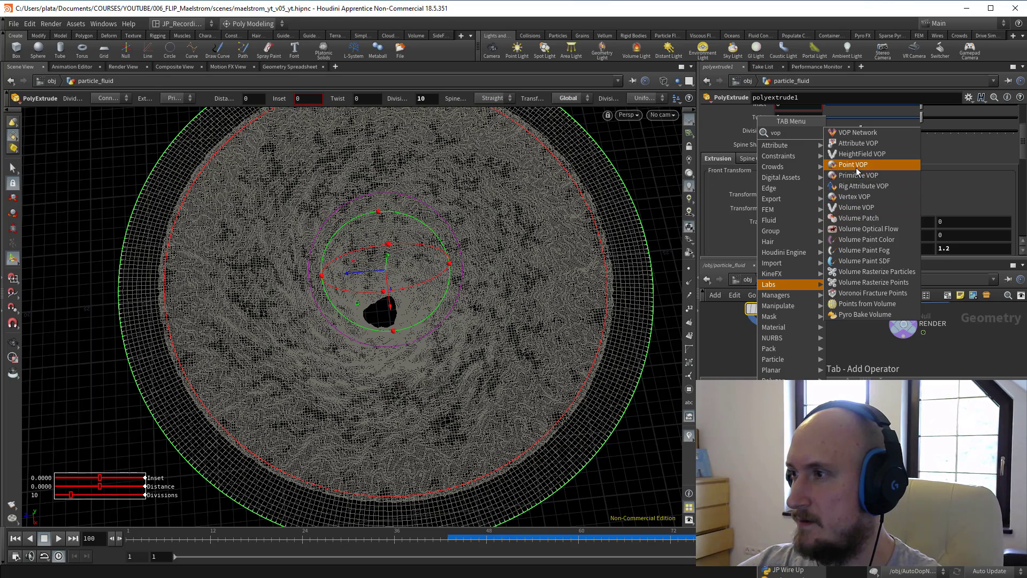
{"action": "left_click", "coordinate": [856, 166]}
{"action": "left_click", "coordinate": [765, 349]}
{"action": "double_click", "coordinate": [762, 352]}
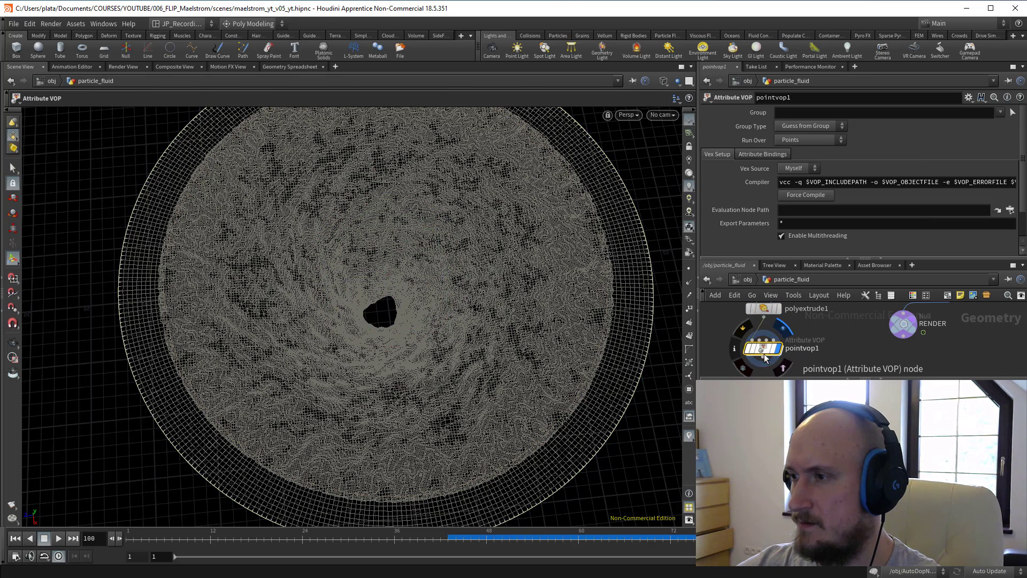
{"action": "key", "text": "Tab"}
{"action": "type", "text": "len"}
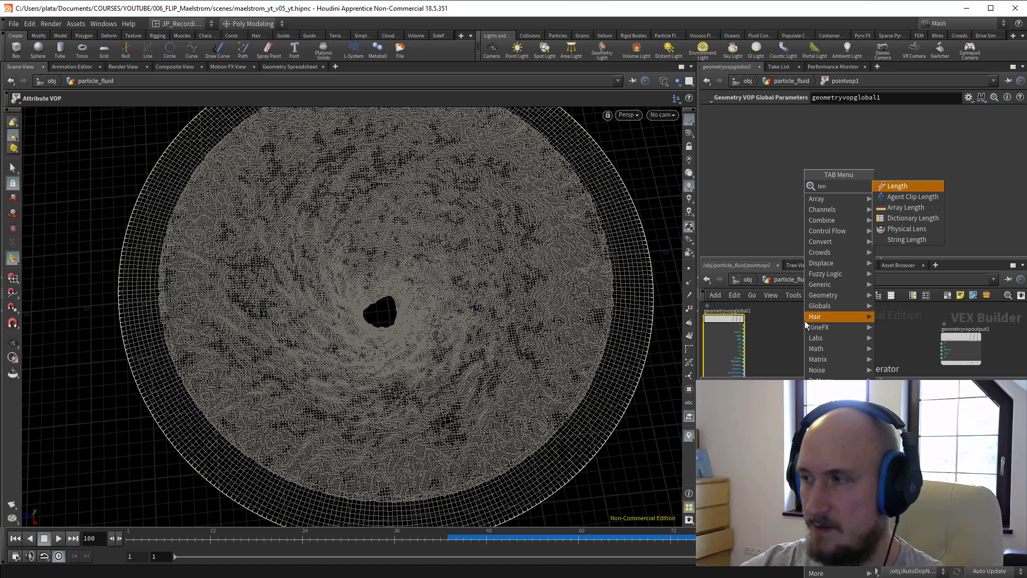
{"action": "key", "text": "Return"}
{"action": "left_click", "coordinate": [804, 320]}
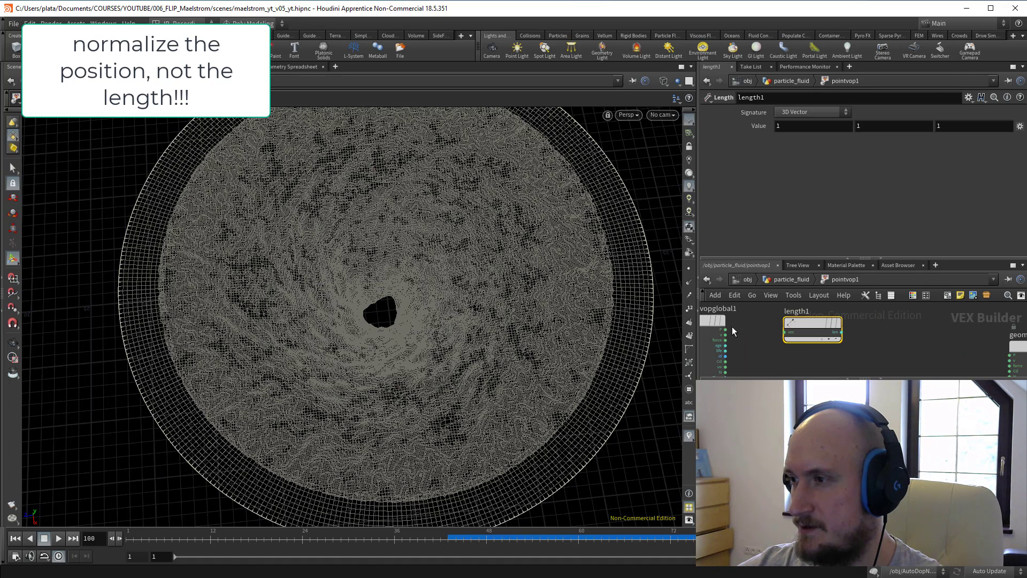
Step: Add a Displace Along Normal node fed by the global position, with a Normalize node inserted on the wire between them
{"action": "key", "text": "Tab"}
{"action": "type", "text": "norm"}
{"action": "key", "text": "Down"}
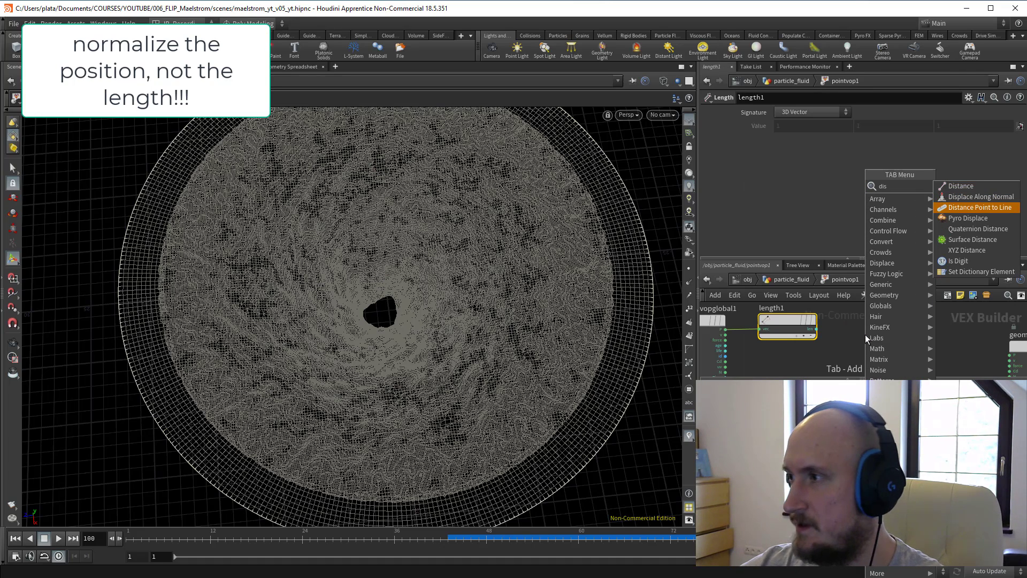
{"action": "key", "text": "Return"}
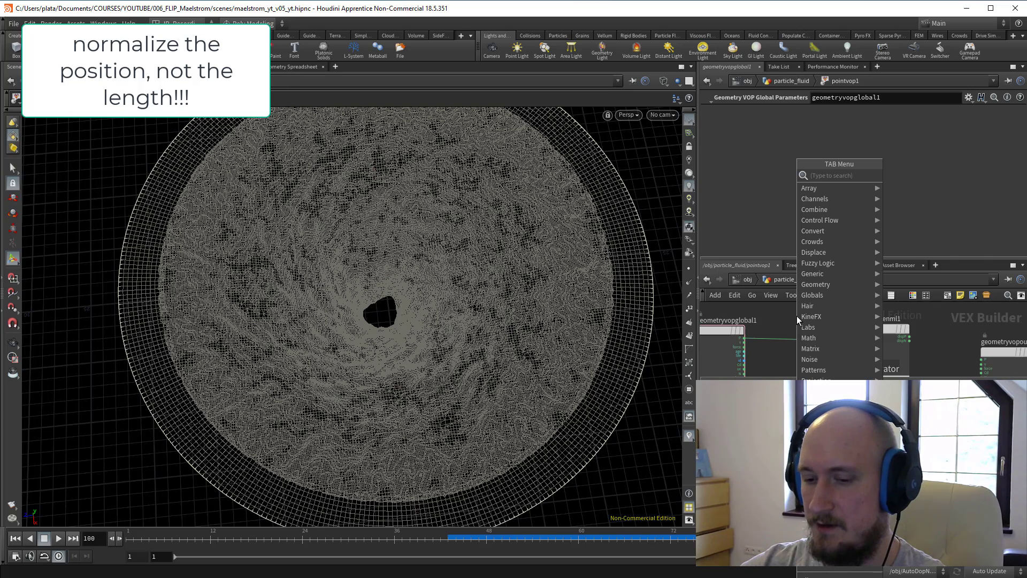
{"action": "type", "text": "nor"}
{"action": "key", "text": "Return"}
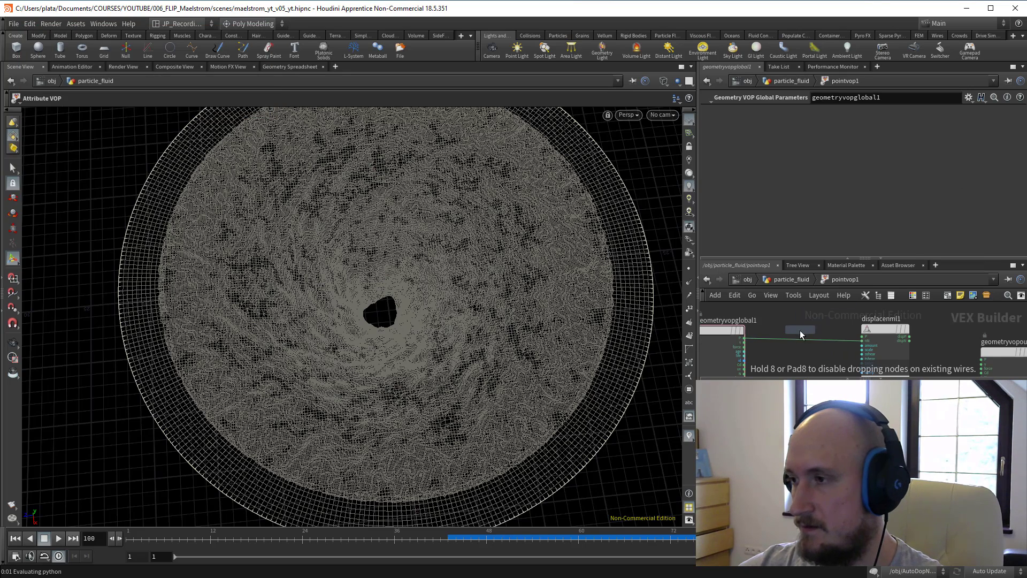
{"action": "left_click", "coordinate": [802, 334]}
Step: Add an Anti-Aliased Flow Noise node driven by the global position
{"action": "key", "text": "Tab"}
{"action": "type", "text": "aa"}
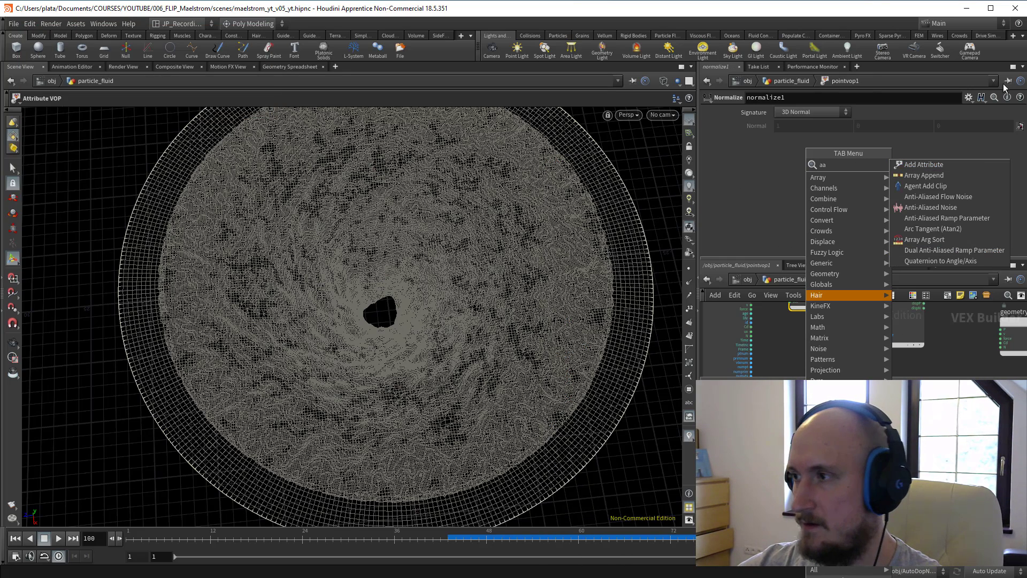
{"action": "left_click", "coordinate": [958, 195]}
{"action": "left_click", "coordinate": [777, 329]}
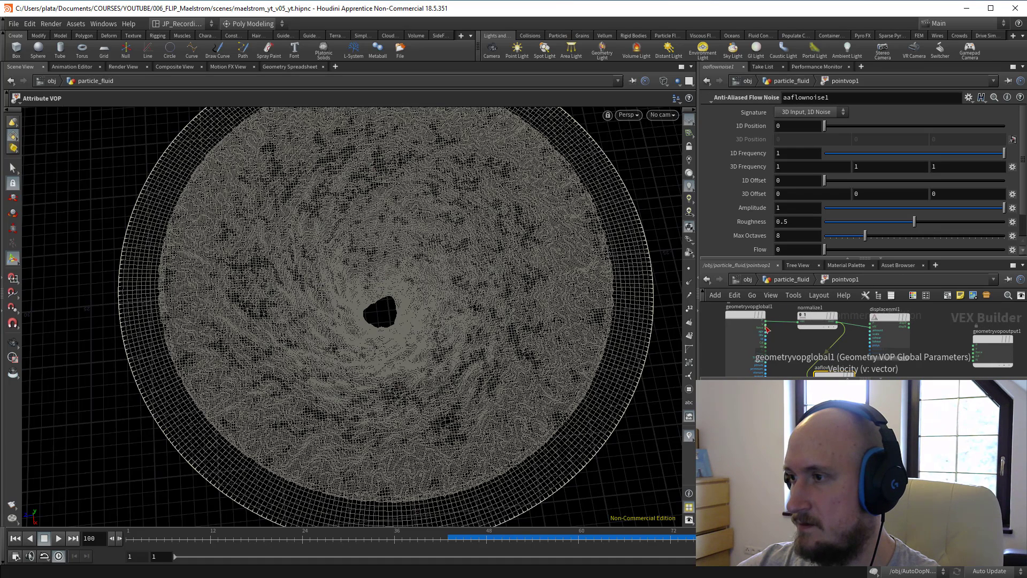
{"action": "scroll", "coordinate": [802, 337], "scroll_direction": "down", "scroll_amount": 3}
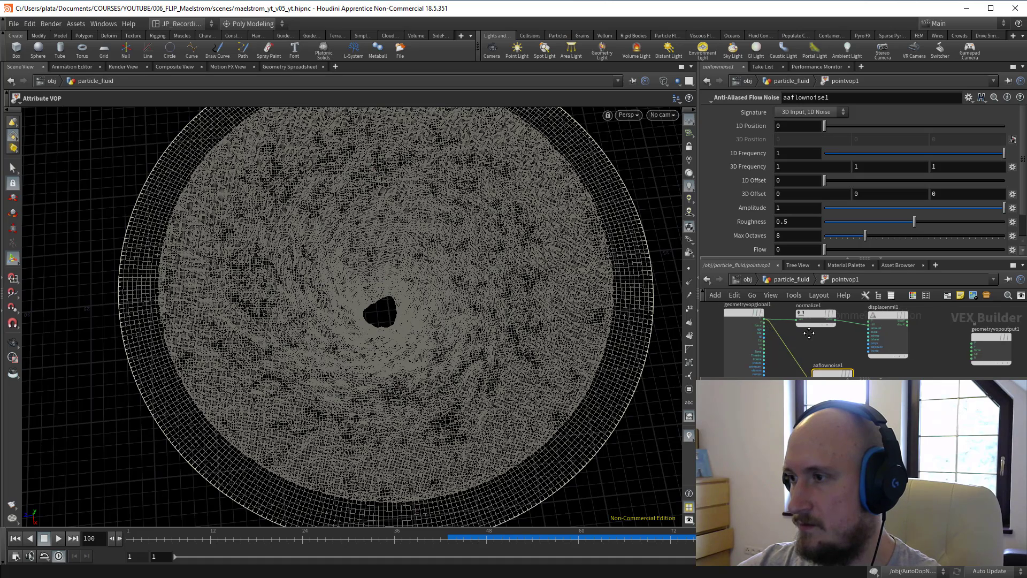
{"action": "scroll", "coordinate": [793, 330], "scroll_direction": "up", "scroll_amount": 1}
{"action": "scroll", "coordinate": [853, 356], "scroll_direction": "up", "scroll_amount": 1}
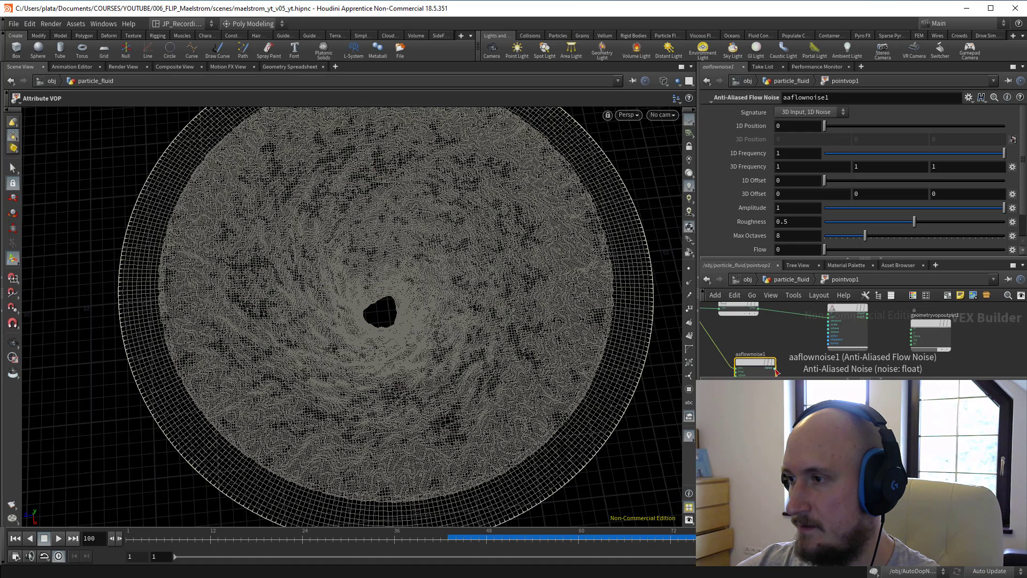
Step: Wire the flow noise into the displacement amount and set its 3D frequency to 0.231 and amplitude to 7.8
{"action": "left_click_drag", "start_coordinate": [777, 369], "coordinate": [806, 346]}
{"action": "scroll", "coordinate": [806, 346], "scroll_direction": "up", "scroll_amount": 4}
{"action": "left_click", "coordinate": [838, 321]}
{"action": "scroll", "coordinate": [803, 343], "scroll_direction": "down", "scroll_amount": 3}
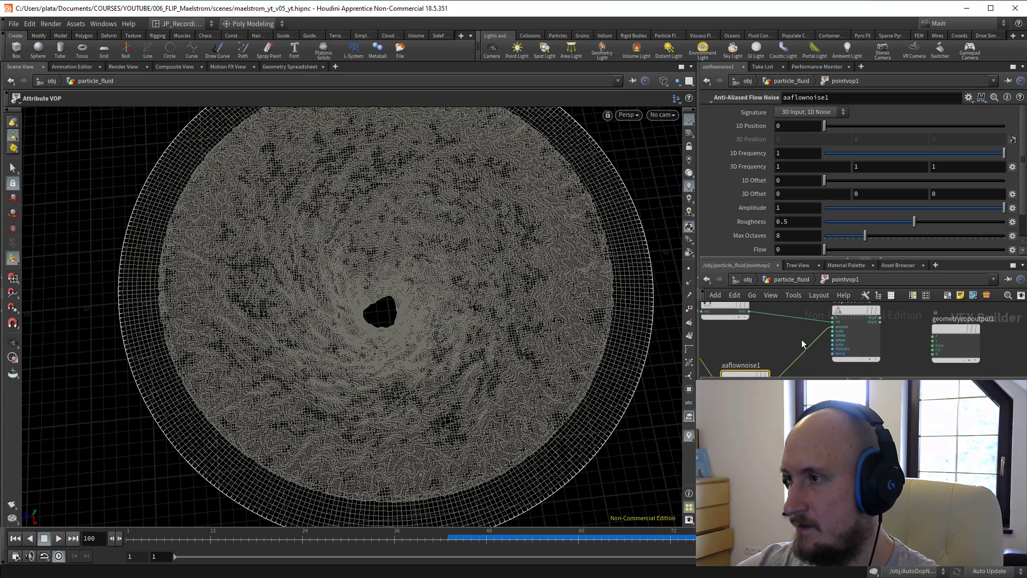
Step: Insert a Fit Range node between the flow noise and the displacement amount
{"action": "key", "text": "Tab"}
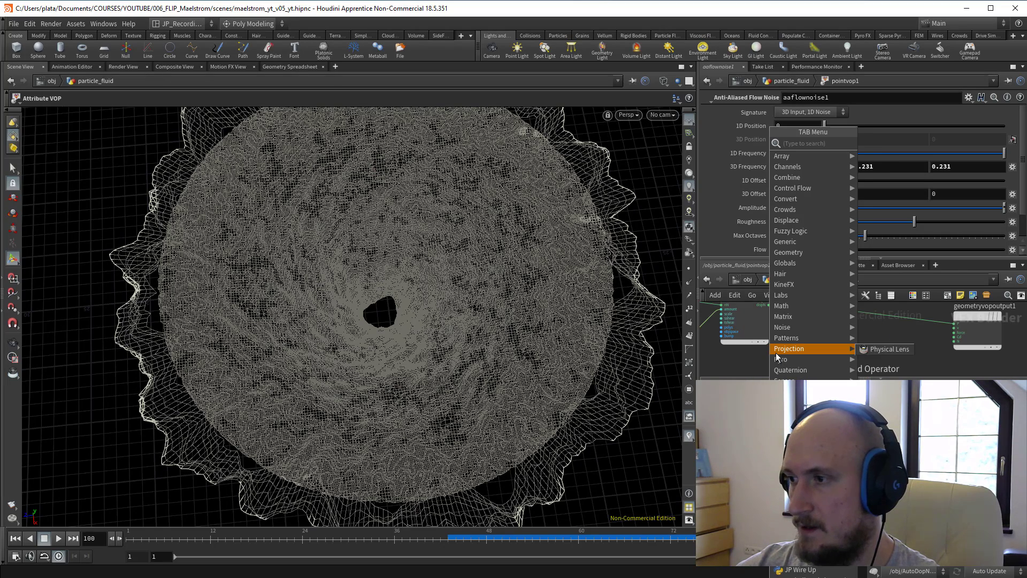
{"action": "type", "text": "fit"}
{"action": "key", "text": "Return"}
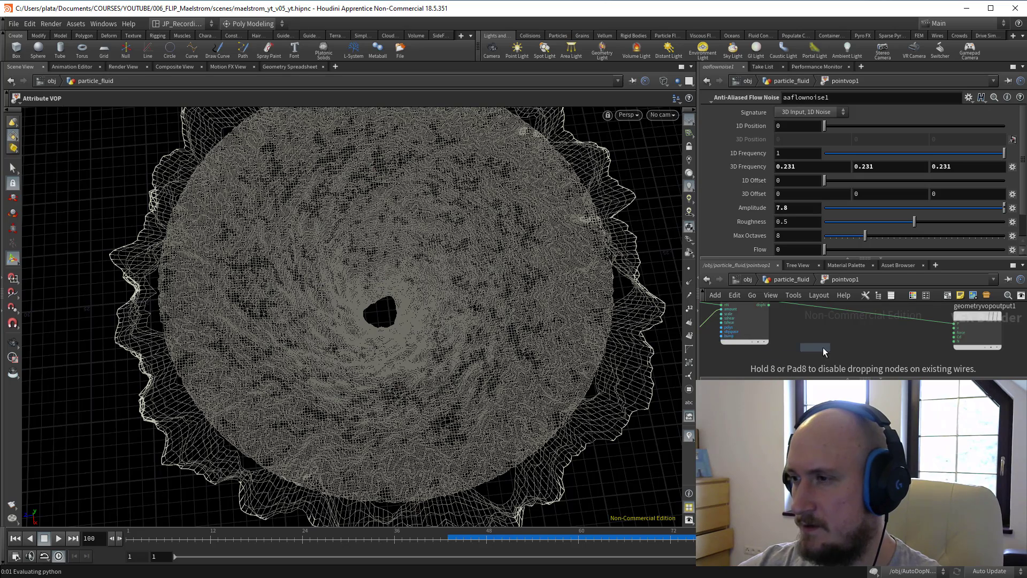
{"action": "middle_click_drag", "start_coordinate": [822, 348], "coordinate": [1016, 328]}
{"action": "left_click", "coordinate": [883, 327]}
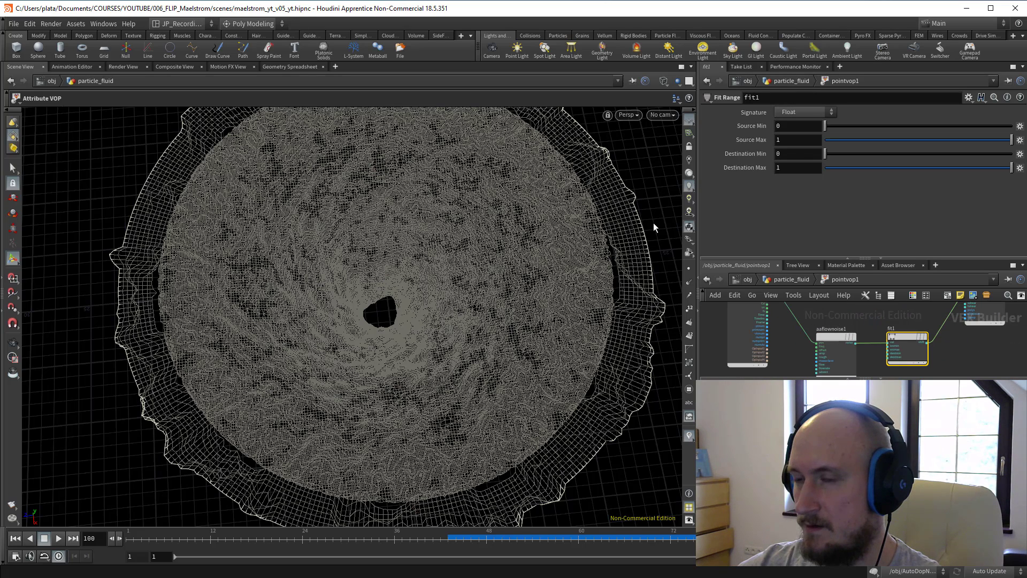
Step: Set the fit range's source to -2.4 and 10 and destination maximum to -11, with noise 3D frequency 0.09 and amplitude 9.6
{"action": "left_click", "coordinate": [847, 355]}
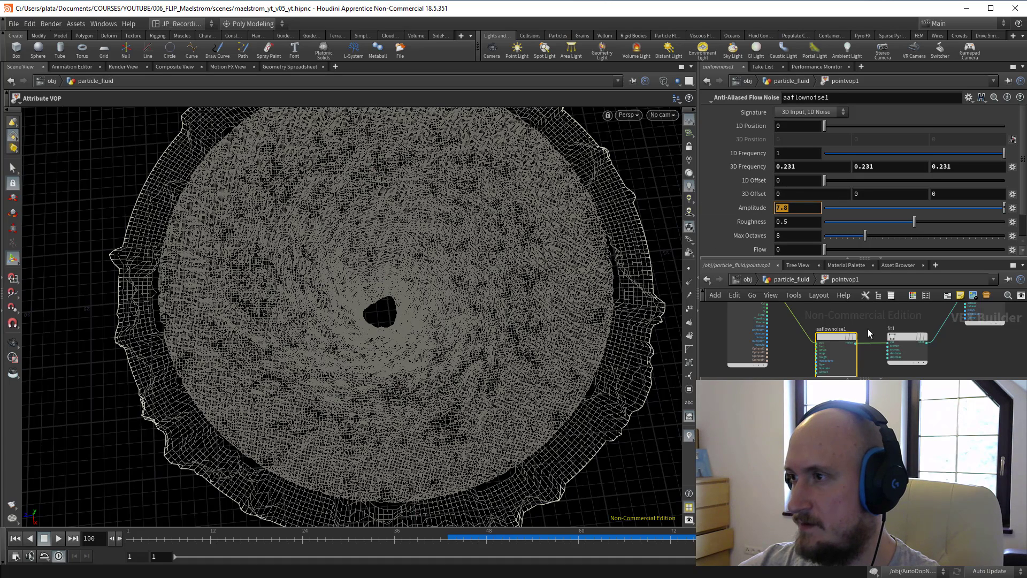
{"action": "left_click", "coordinate": [907, 351]}
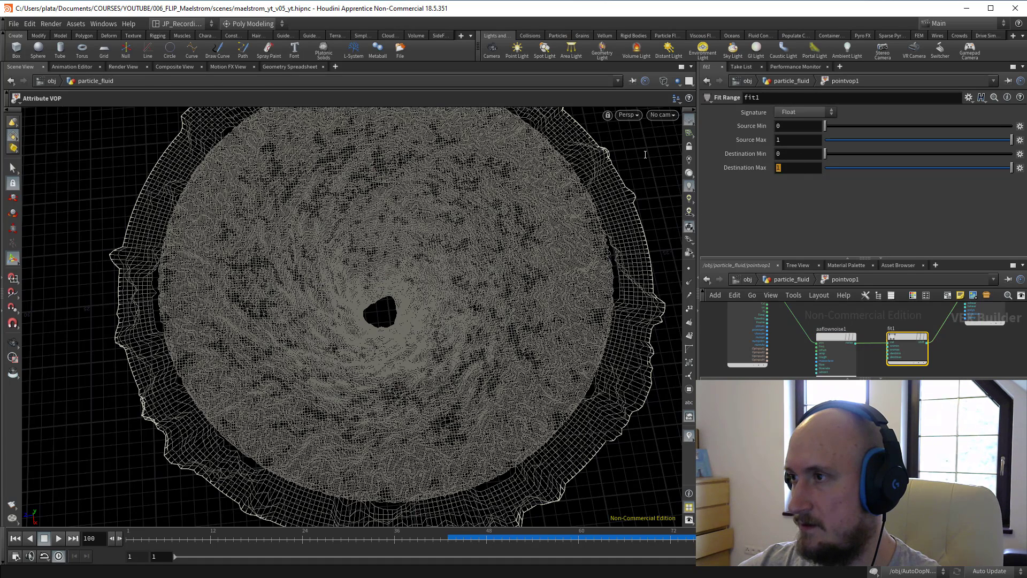
{"action": "type", "text": "7.8"}
{"action": "key", "text": "Return"}
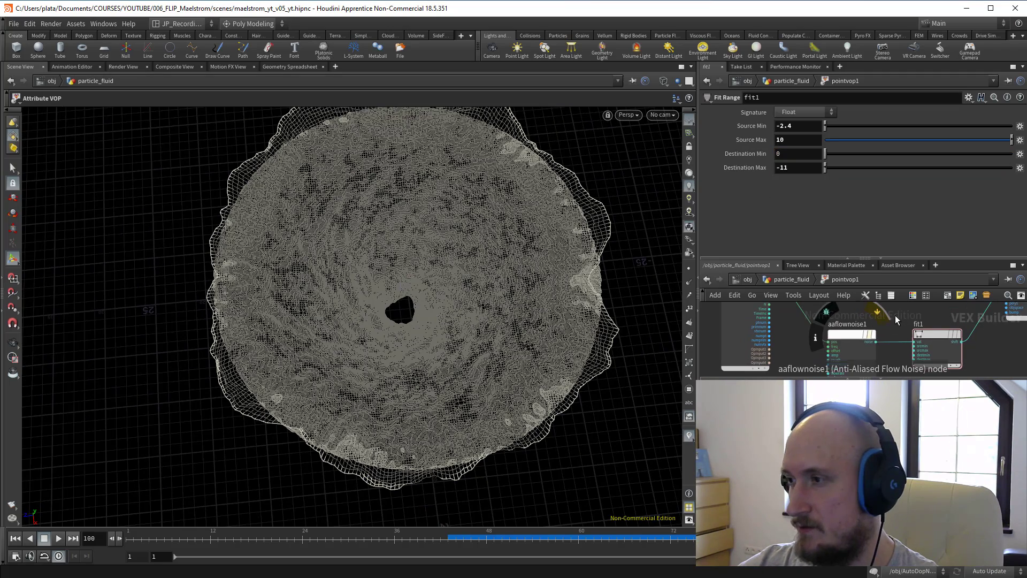
{"action": "left_click", "coordinate": [850, 335]}
{"action": "scroll", "coordinate": [871, 318], "scroll_direction": "down", "scroll_amount": 3}
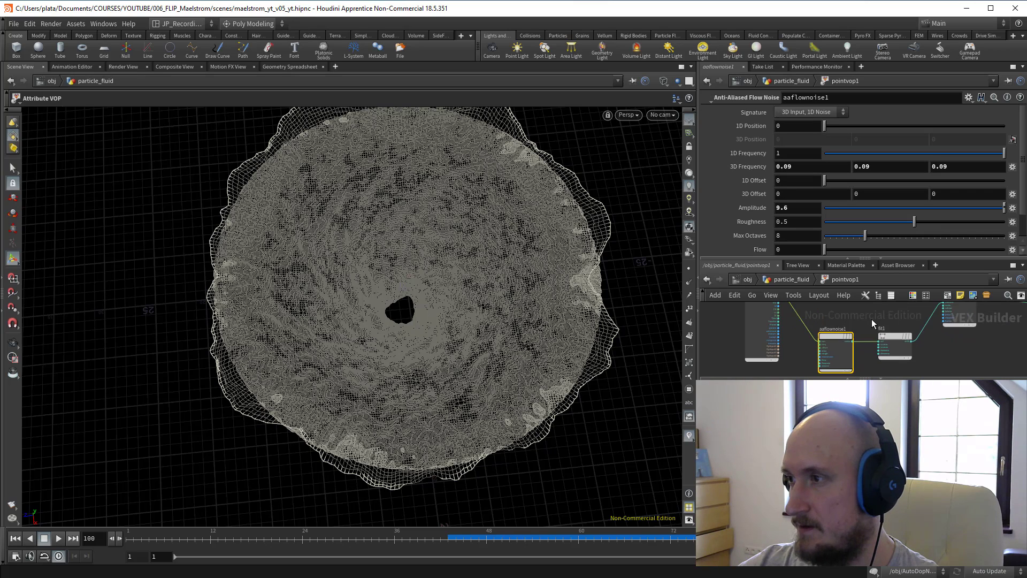
{"action": "scroll", "coordinate": [871, 318], "scroll_direction": "down", "scroll_amount": 2}
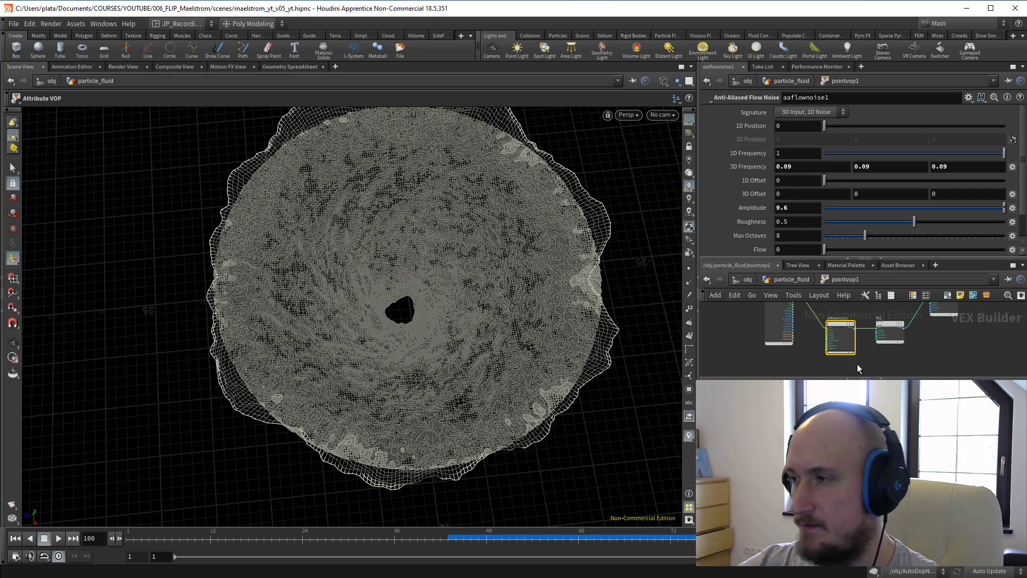
Step: Return to the particle_fluid network and hide the reference fluid so the displaced ring can be viewed alone
{"action": "key", "text": "u"}
{"action": "scroll", "coordinate": [814, 335], "scroll_direction": "down", "scroll_amount": 2}
{"action": "middle_click_drag", "start_coordinate": [819, 309], "coordinate": [805, 342]}
{"action": "left_click", "coordinate": [809, 331]}
{"action": "left_click", "coordinate": [816, 331]}
{"action": "key", "text": "Escape"}
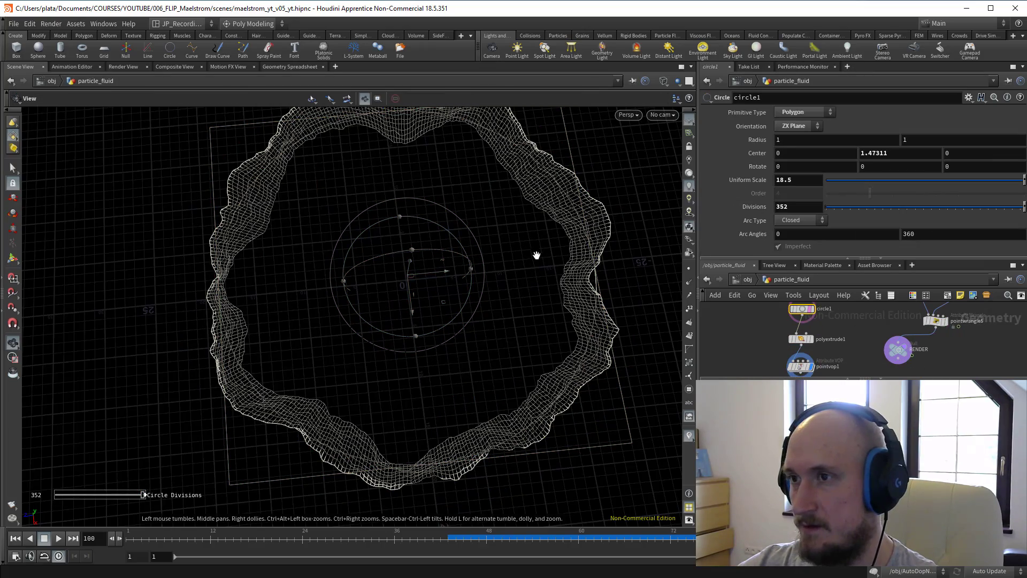
{"action": "left_click_drag", "start_coordinate": [423, 321], "coordinate": [394, 292], "text": "alt"}
{"action": "right_click_drag", "start_coordinate": [394, 293], "coordinate": [428, 294], "text": "alt"}
{"action": "middle_click_drag", "start_coordinate": [845, 376], "coordinate": [835, 339]}
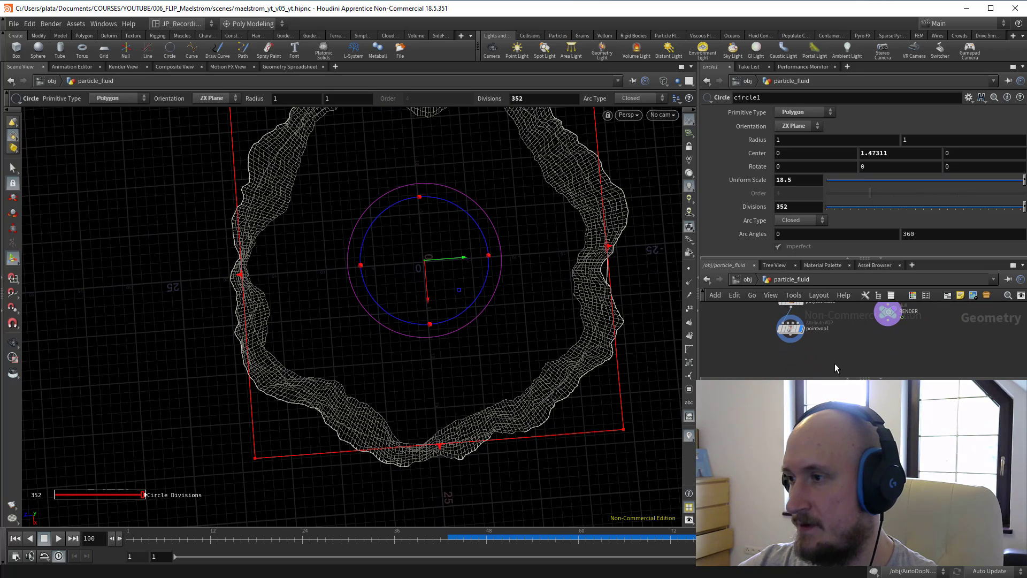
{"action": "key", "text": "Tab"}
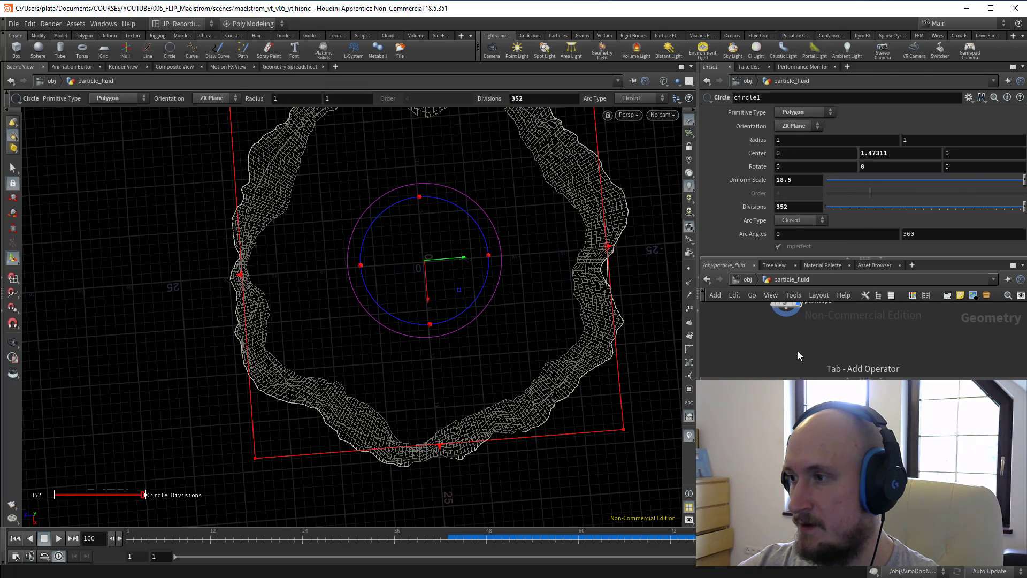
{"action": "type", "text": "wra"}
{"action": "left_click", "coordinate": [898, 166]}
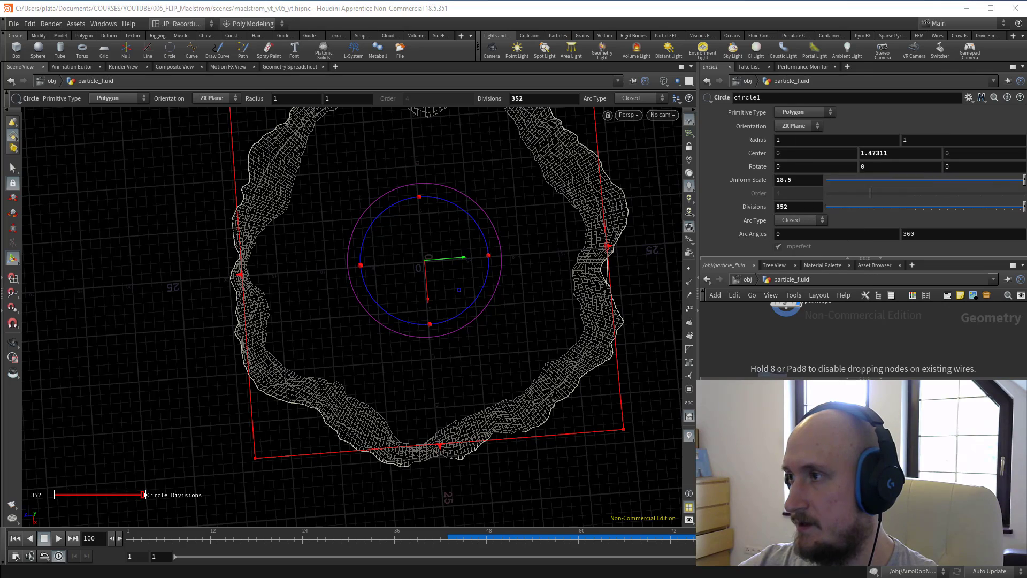
{"action": "left_click", "coordinate": [786, 337]}
{"action": "left_click", "coordinate": [768, 221]}
{"action": "type", "text": "@Alpha = 0;"}
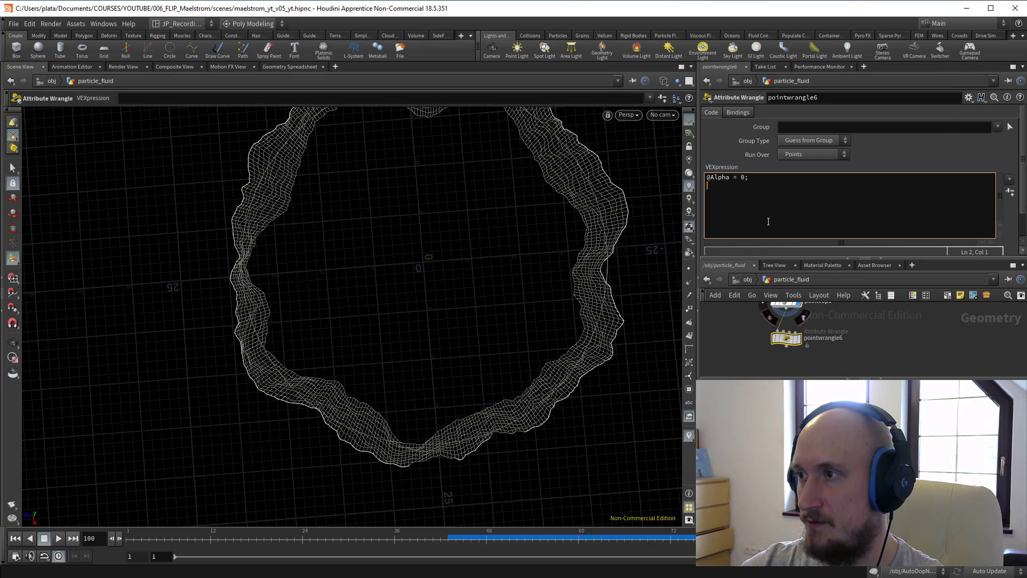
Step: Add an Attribute Transfer node with the ring's alpha wrangle connected as the geometry to transfer from
{"action": "key", "text": "Tab"}
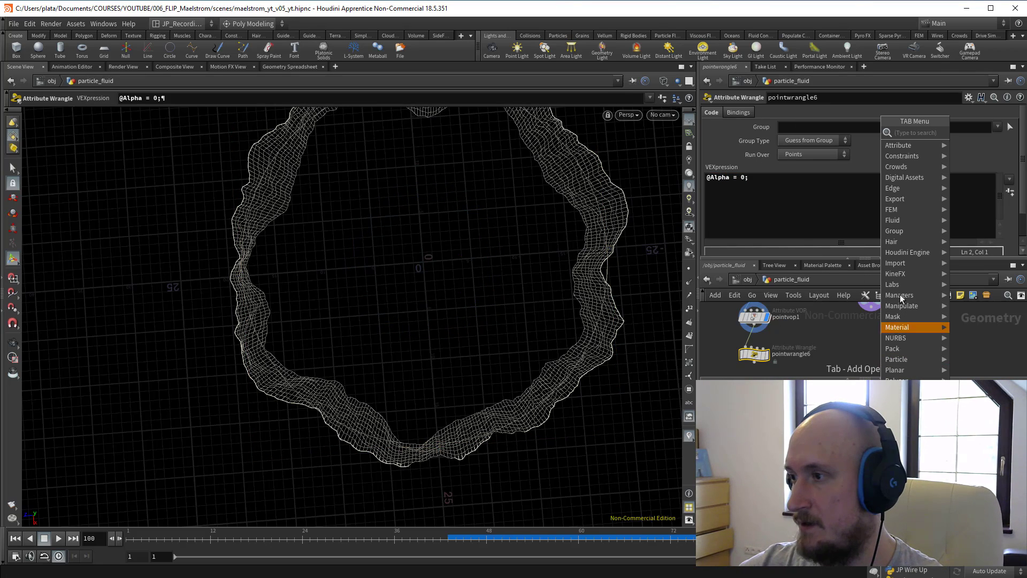
{"action": "mouse_move", "coordinate": [903, 146]}
{"action": "left_click", "coordinate": [742, 210]}
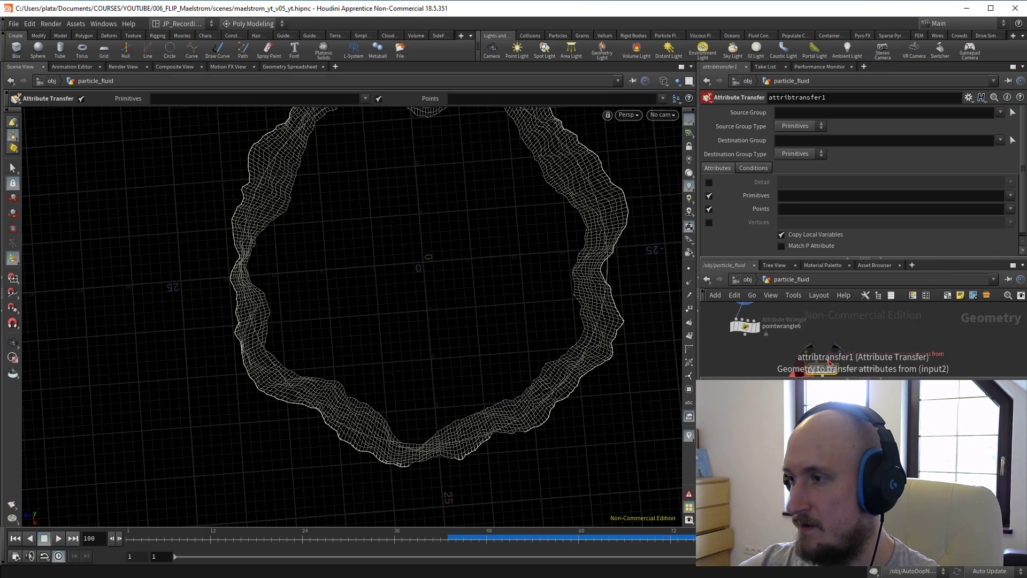
{"action": "left_click", "coordinate": [815, 363]}
{"action": "left_click", "coordinate": [829, 362]}
Step: Feed the fluid into the Attribute Transfer's destination input and connect its output to the displayed RENDER null
{"action": "middle_click_drag", "start_coordinate": [816, 340], "coordinate": [781, 406]}
{"action": "left_click", "coordinate": [825, 344]}
{"action": "middle_click_drag", "start_coordinate": [857, 349], "coordinate": [863, 321]}
{"action": "left_click", "coordinate": [795, 336]}
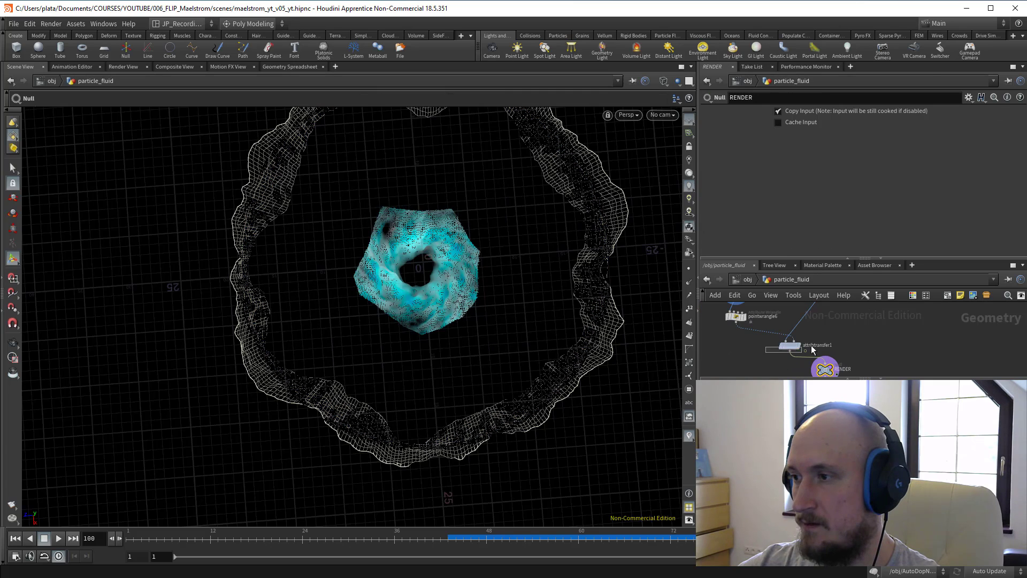
Step: Limit the attribute transfer to the point attribute Alpha and disable primitive attributes
{"action": "left_click", "coordinate": [792, 346]}
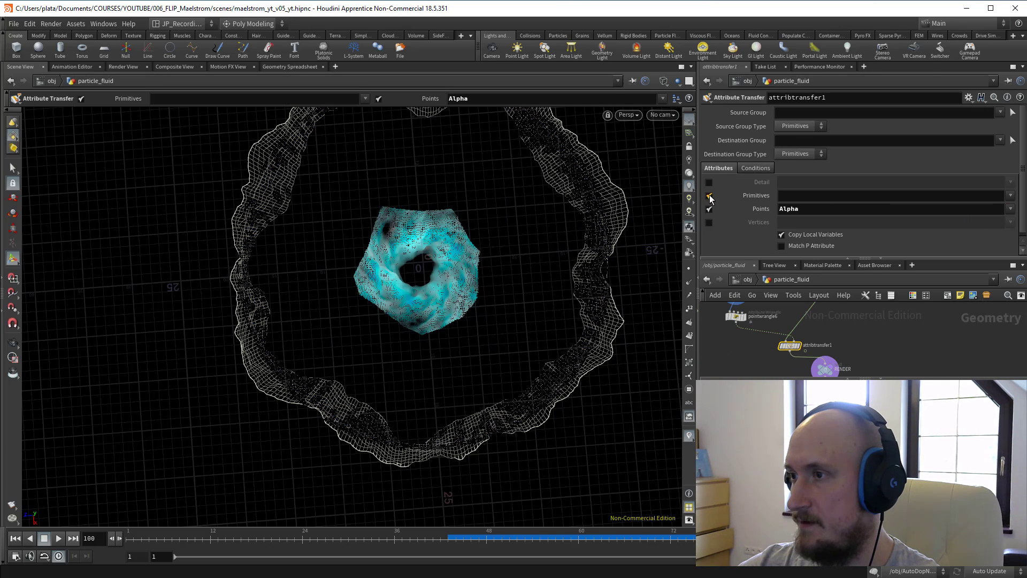
{"action": "left_click", "coordinate": [708, 195]}
Step: Set the attribute transfer's distance threshold to 0 and blend width to 3.33
{"action": "left_click", "coordinate": [742, 169]}
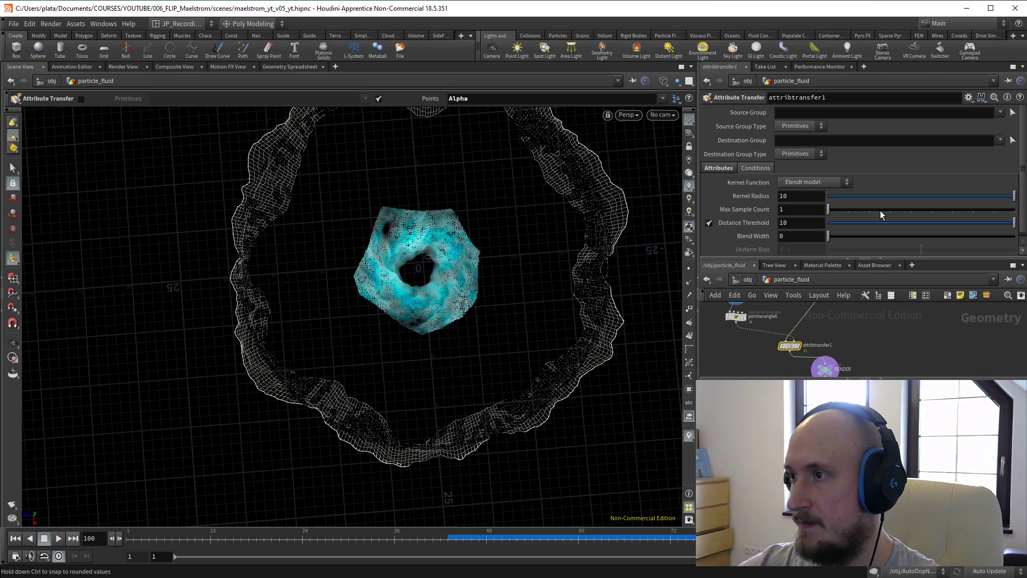
{"action": "left_click_drag", "start_coordinate": [882, 223], "coordinate": [739, 228]}
{"action": "left_click_drag", "start_coordinate": [503, 299], "coordinate": [490, 268], "text": "alt"}
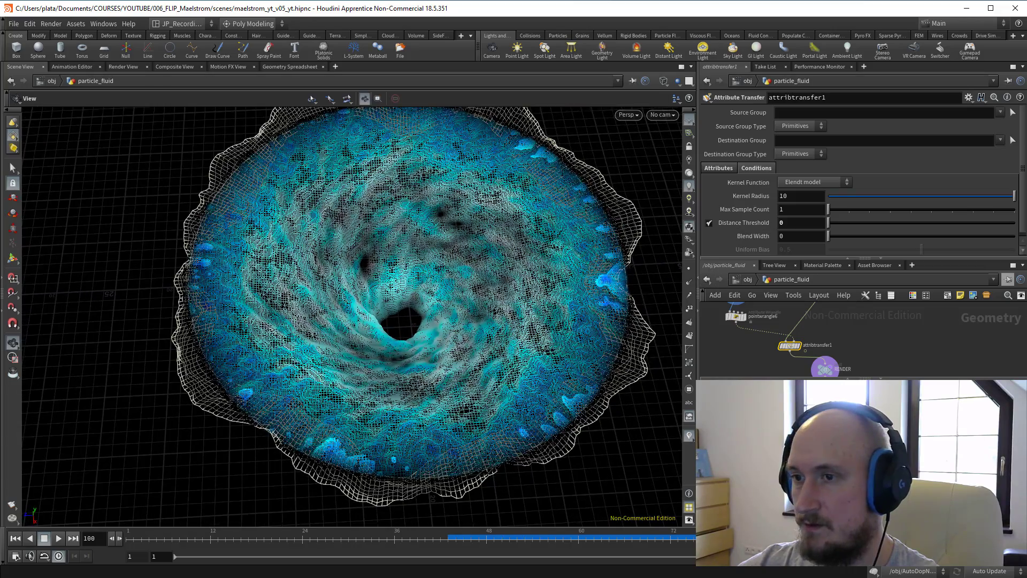
{"action": "left_click_drag", "start_coordinate": [827, 237], "coordinate": [879, 245]}
{"action": "scroll", "coordinate": [488, 259], "scroll_direction": "up", "scroll_amount": 5}
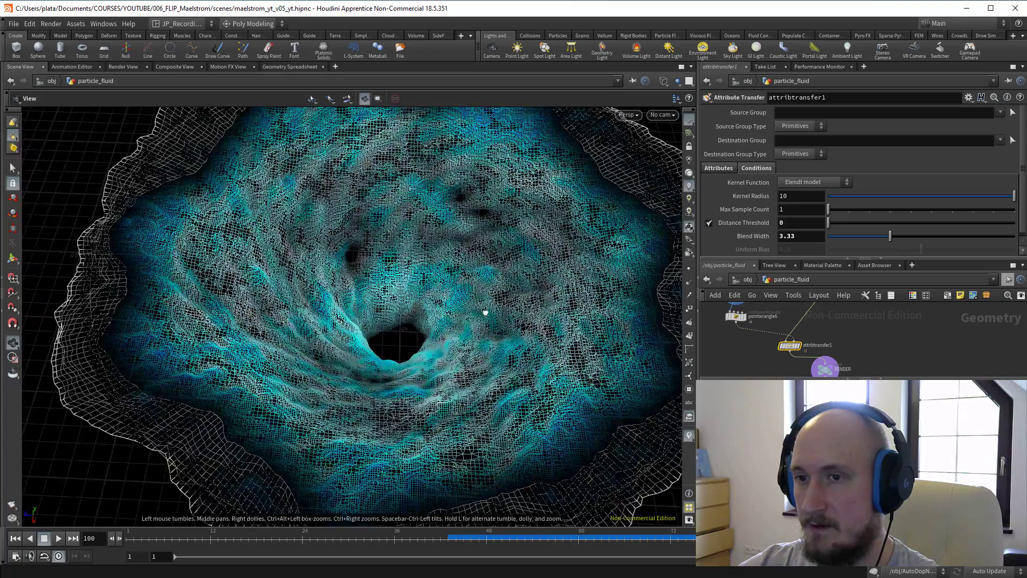
Step: Render the fluid again with mantra2 in the render view
{"action": "left_click", "coordinate": [123, 68]}
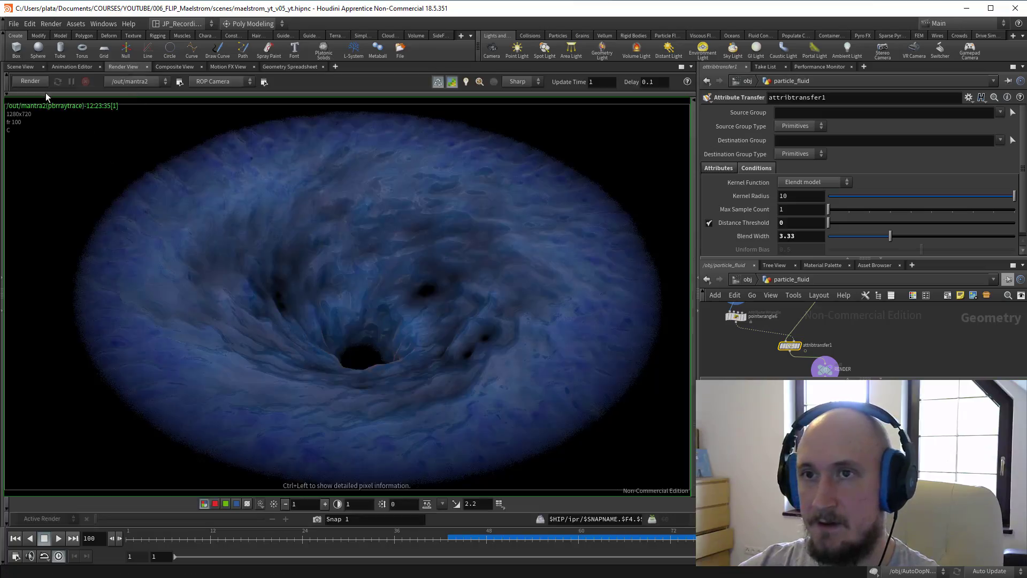
{"action": "left_click", "coordinate": [25, 83]}
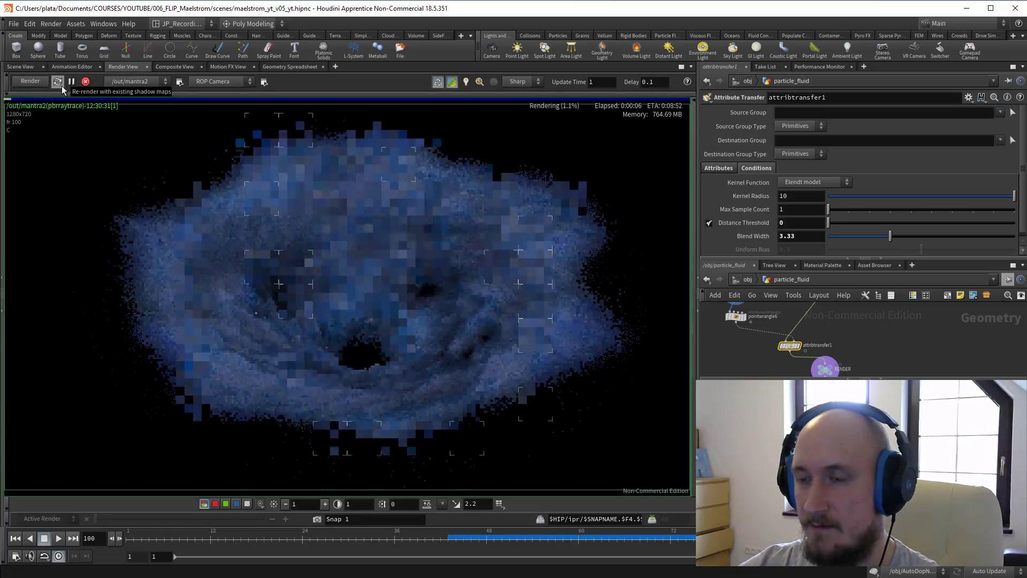
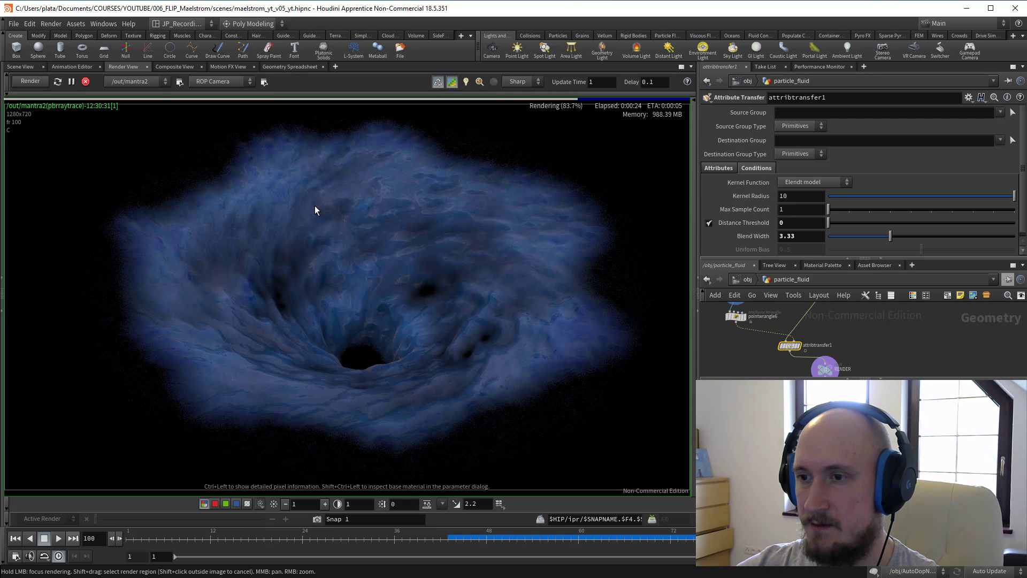
Step: Insert a Point VOP directly after pointvop1 in the ring's node chain and display it
{"action": "key", "text": "Tab"}
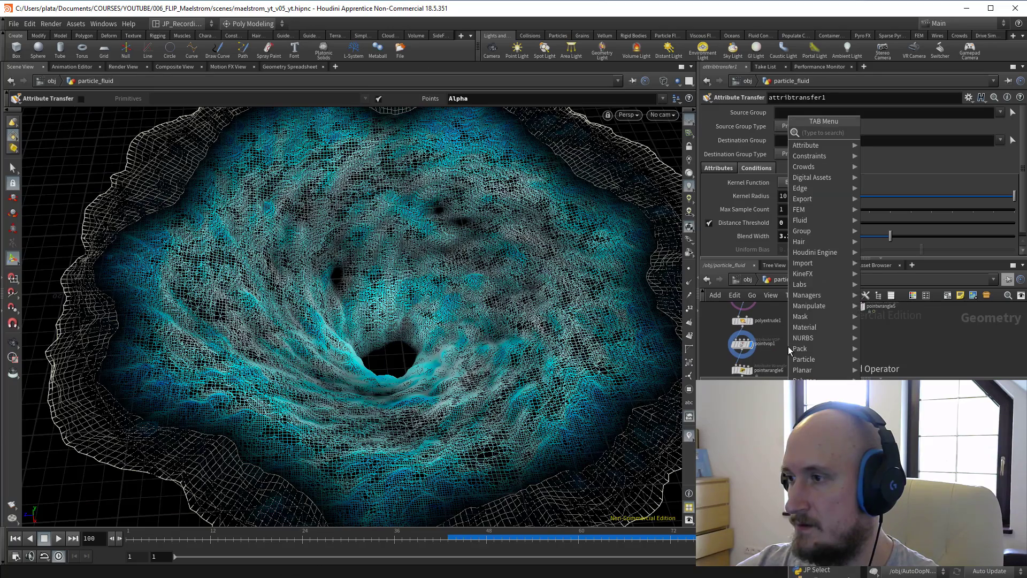
{"action": "type", "text": "v"}
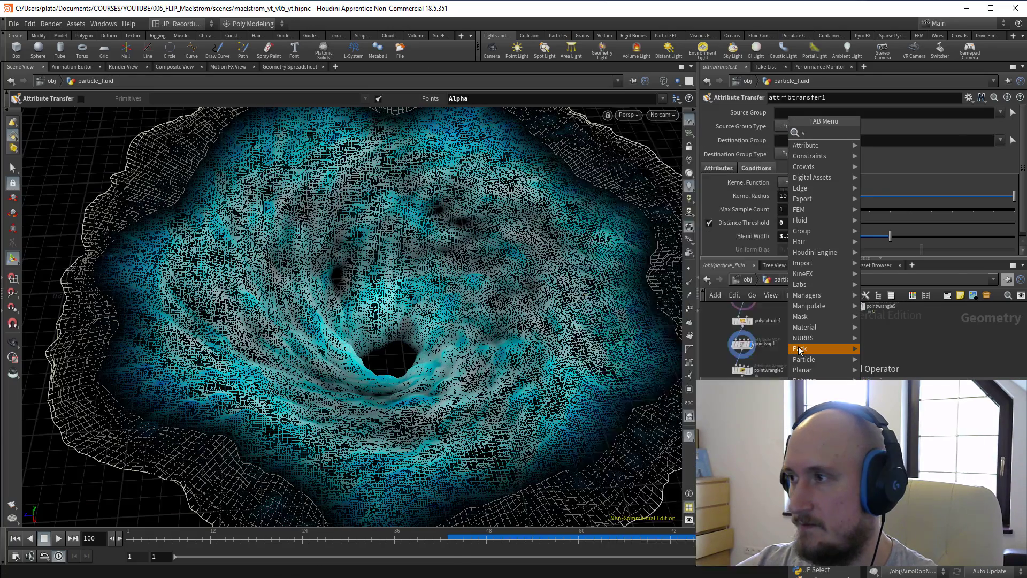
{"action": "mouse_move", "coordinate": [793, 348]}
{"action": "left_click", "coordinate": [907, 165]}
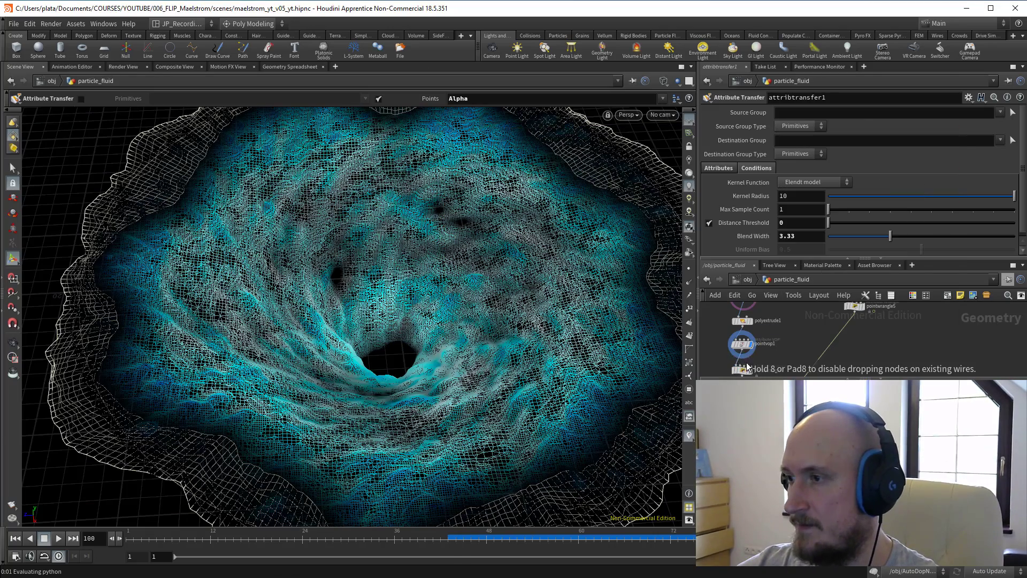
{"action": "left_click", "coordinate": [748, 367]}
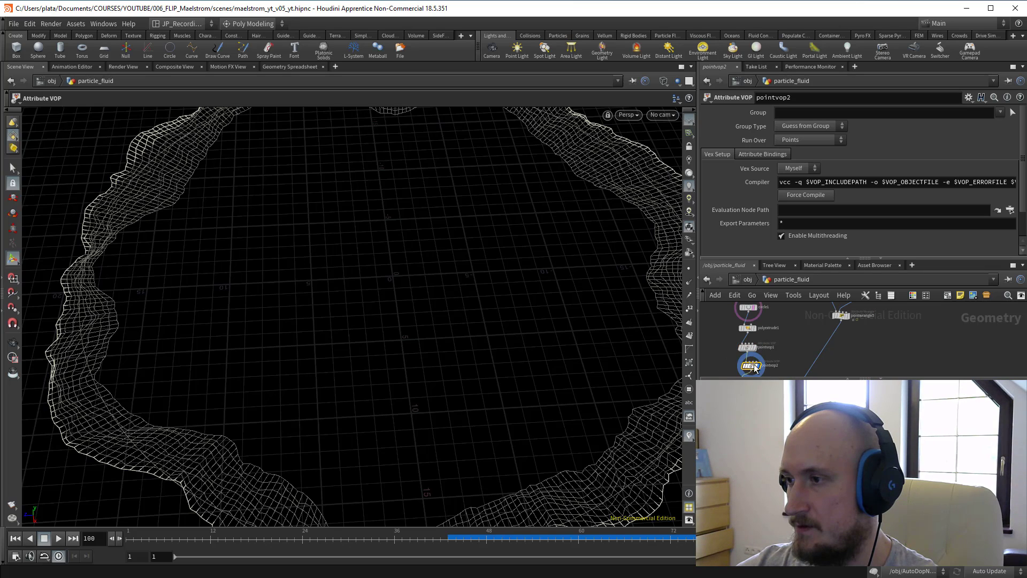
Step: Inside pointvop2, add an Anti-Aliased Flow Noise node and connect the point position P to its pos input
{"action": "double_click", "coordinate": [752, 366]}
{"action": "key", "text": "Tab"}
{"action": "type", "text": "aa"}
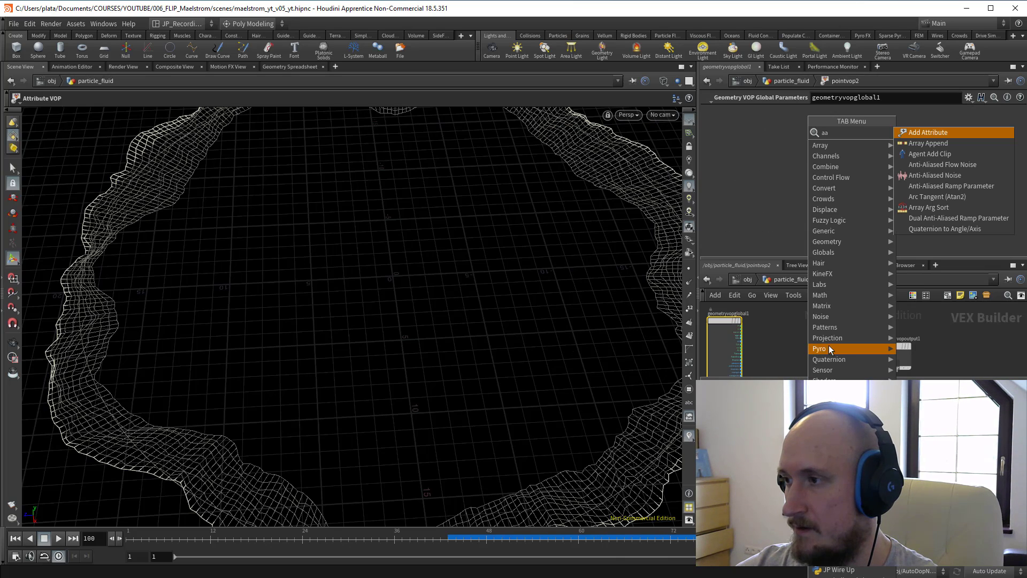
{"action": "left_click", "coordinate": [954, 166]}
{"action": "left_click", "coordinate": [885, 319]}
{"action": "left_click_drag", "start_coordinate": [733, 319], "coordinate": [857, 349]}
{"action": "middle_click_drag", "start_coordinate": [868, 375], "coordinate": [838, 320]}
Step: Add a Multiply Constant node between the global parameters and the flow noise in pointvop2
{"action": "key", "text": "Tab"}
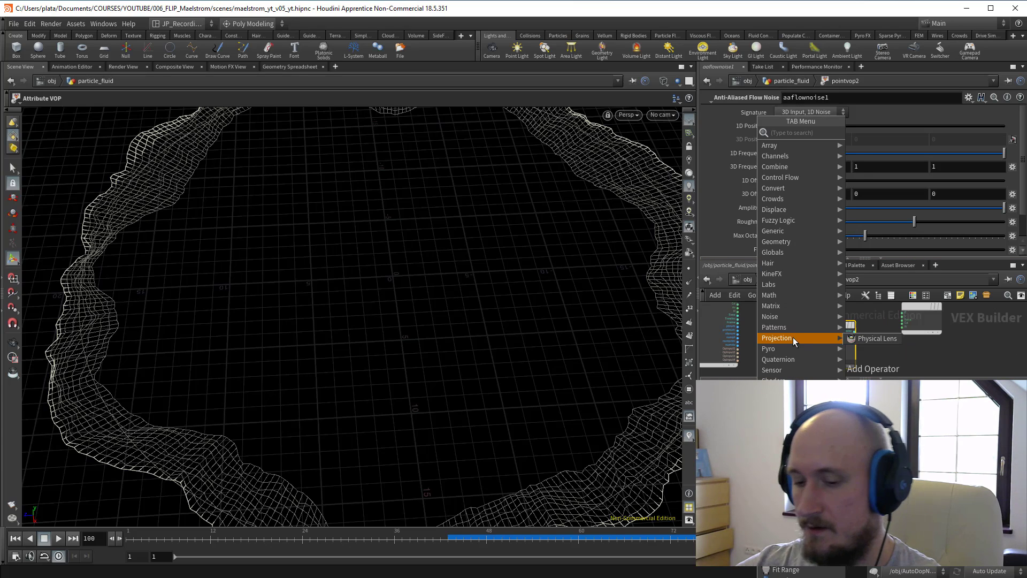
{"action": "type", "text": "mul"}
{"action": "key", "text": "Down"}
{"action": "key", "text": "Down"}
{"action": "key", "text": "Return"}
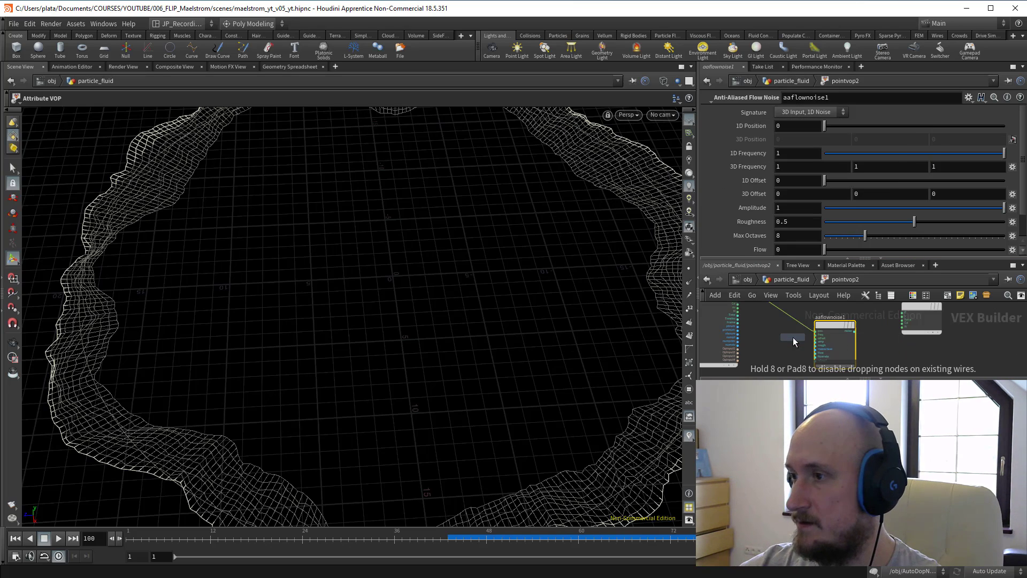
{"action": "left_click", "coordinate": [758, 321]}
Step: Connect Time to the Multiply Constant's input and set its multiplier to 0.25
{"action": "scroll", "coordinate": [739, 320], "scroll_direction": "up", "scroll_amount": 3}
{"action": "left_click_drag", "start_coordinate": [739, 320], "coordinate": [768, 334]}
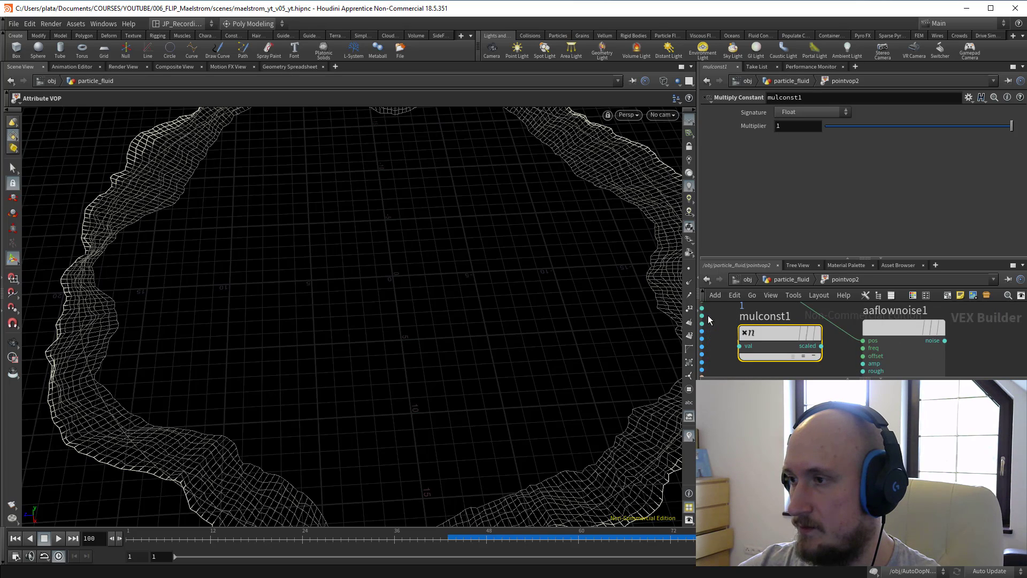
{"action": "scroll", "coordinate": [711, 320], "scroll_direction": "down", "scroll_amount": 3}
{"action": "middle_click_drag", "start_coordinate": [711, 320], "coordinate": [749, 324]}
{"action": "left_click_drag", "start_coordinate": [742, 316], "coordinate": [768, 342]}
{"action": "left_click_drag", "start_coordinate": [799, 126], "coordinate": [446, 130]}
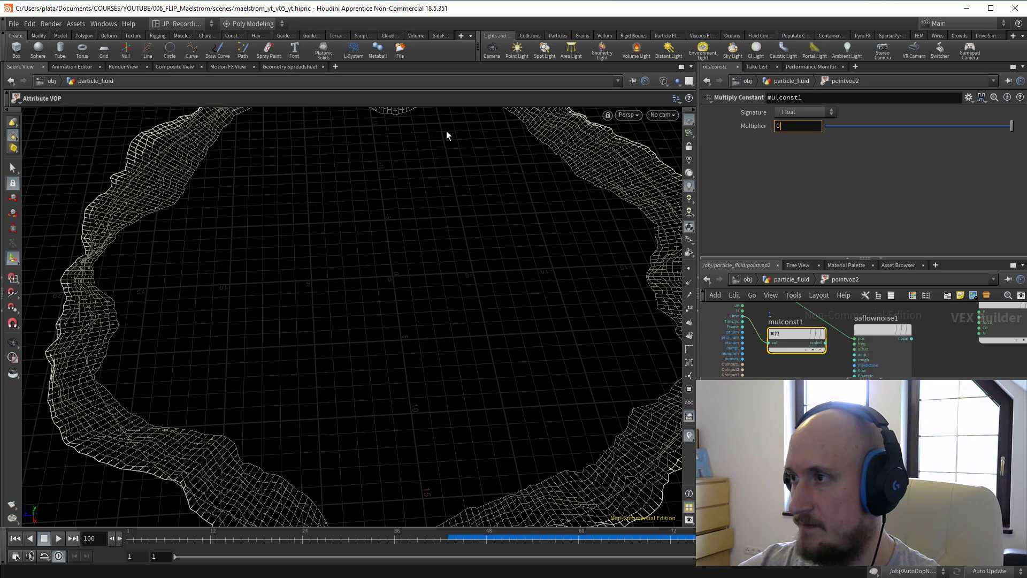
Step: Connect the scaled time to the noise's flow input and the noise to the colour output, and return to the particle_fluid network
{"action": "scroll", "coordinate": [818, 331], "scroll_direction": "up", "scroll_amount": 3}
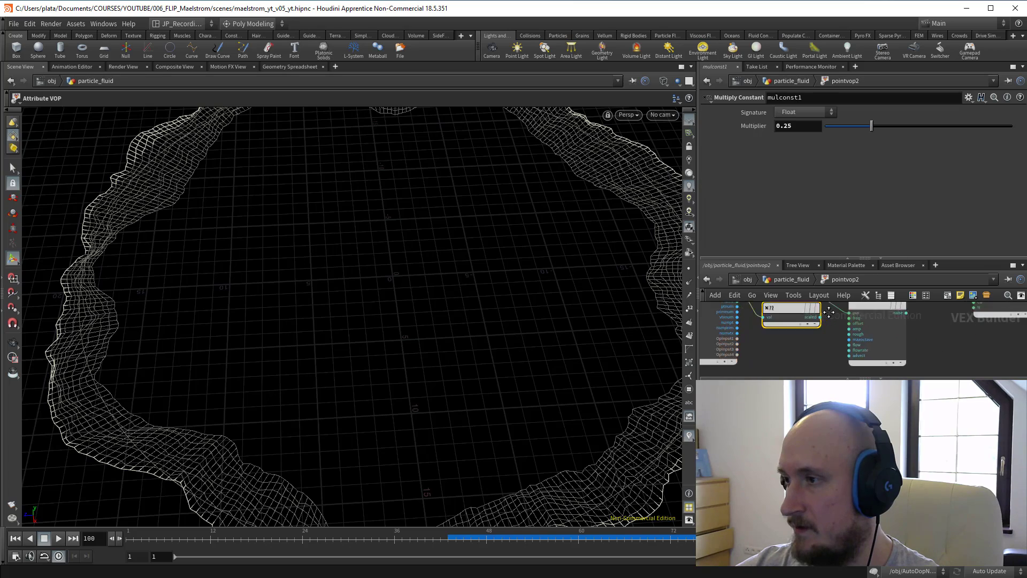
{"action": "left_click_drag", "start_coordinate": [795, 321], "coordinate": [837, 361]}
{"action": "scroll", "coordinate": [834, 353], "scroll_direction": "down", "scroll_amount": 3}
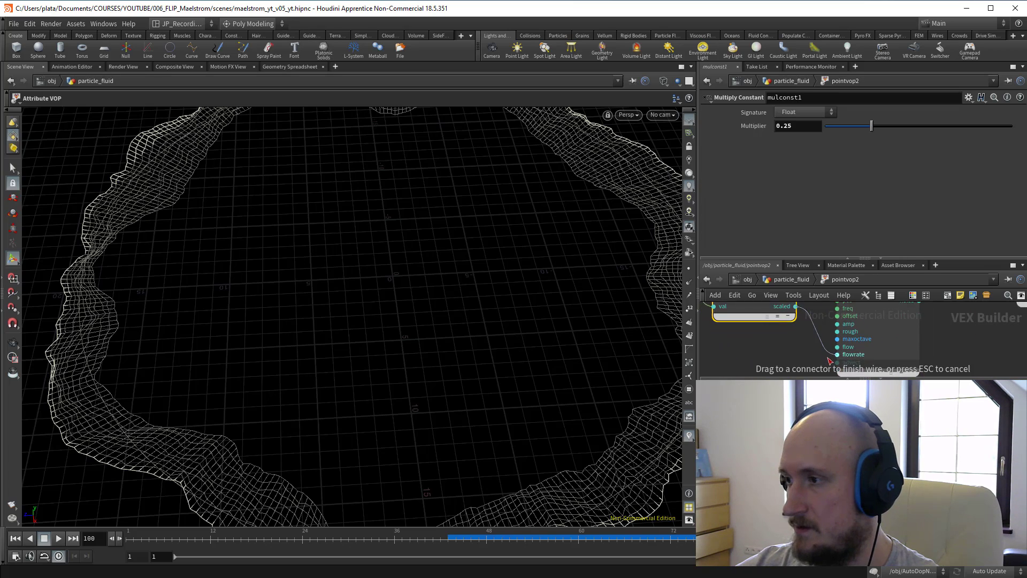
{"action": "left_click", "coordinate": [820, 309]}
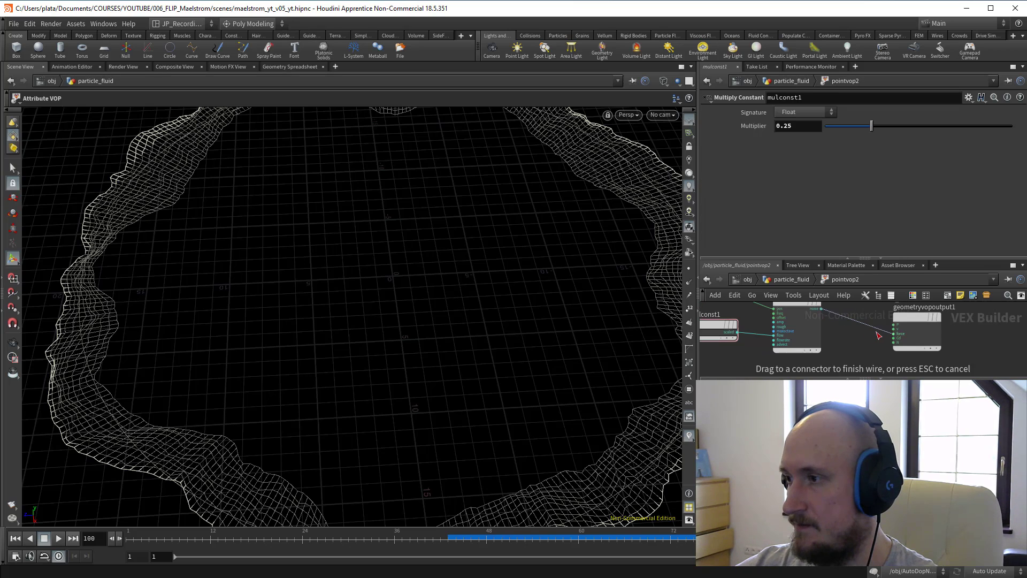
{"action": "left_click", "coordinate": [894, 330]}
{"action": "key", "text": "u"}
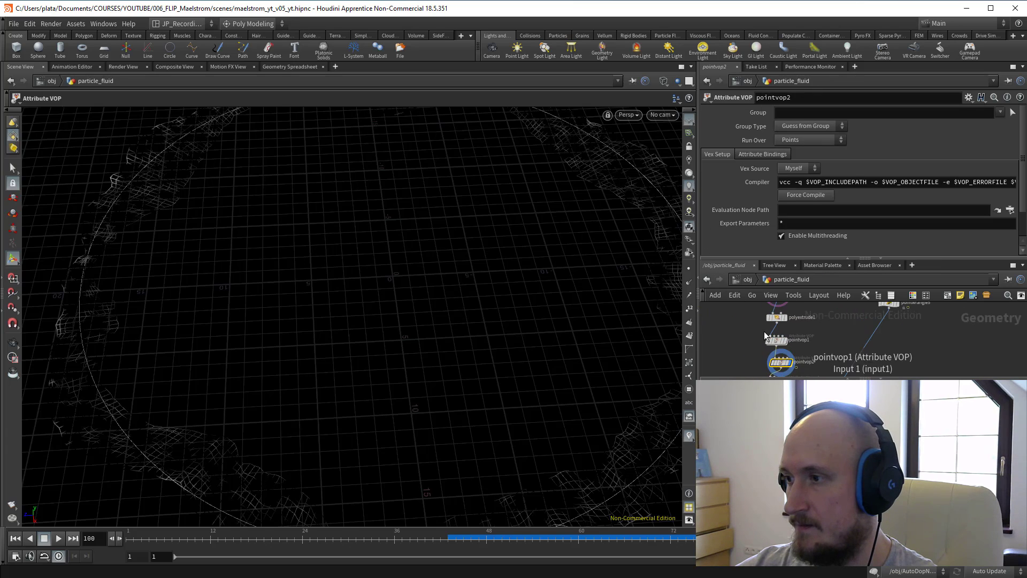
Step: Insert a Subdivide node between polyextrude1 and pointvop1
{"action": "key", "text": "Tab"}
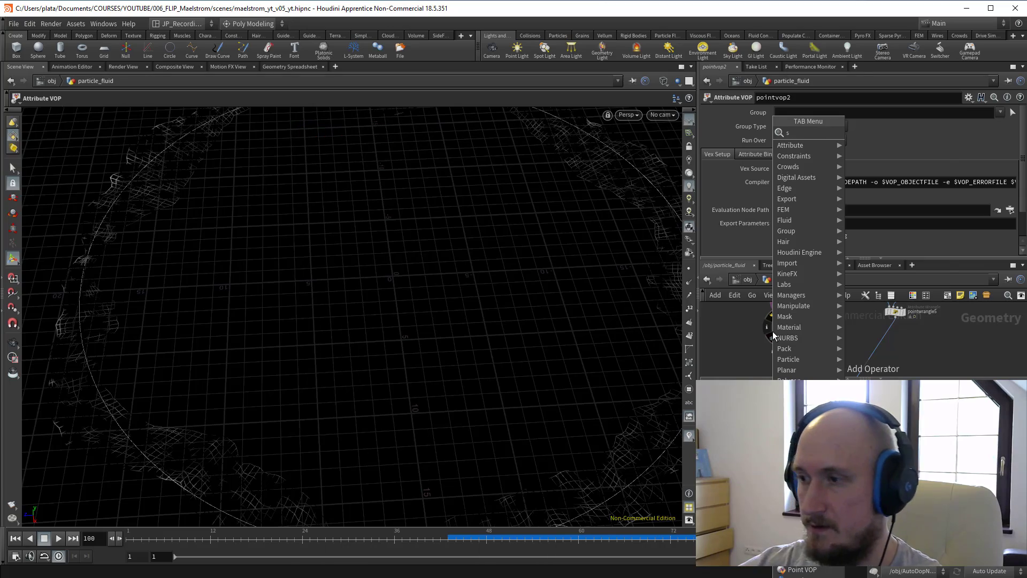
{"action": "type", "text": "sub"}
{"action": "key", "text": "Return"}
{"action": "left_click", "coordinate": [772, 332]}
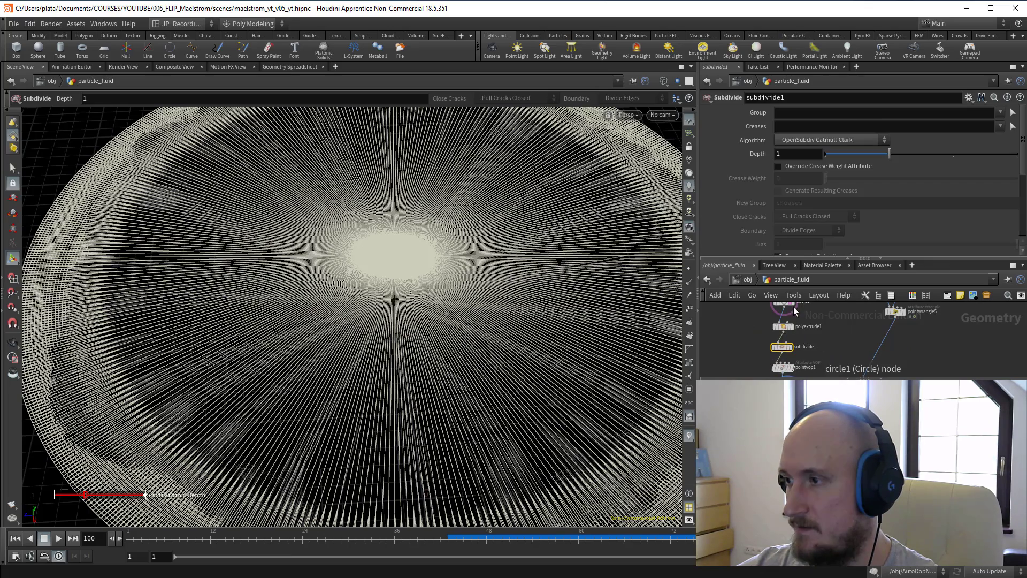
Step: Display polyextrude1 shaded and disable Output Front so that only the ring's side geometry is output
{"action": "left_click", "coordinate": [782, 326]}
{"action": "key", "text": "w"}
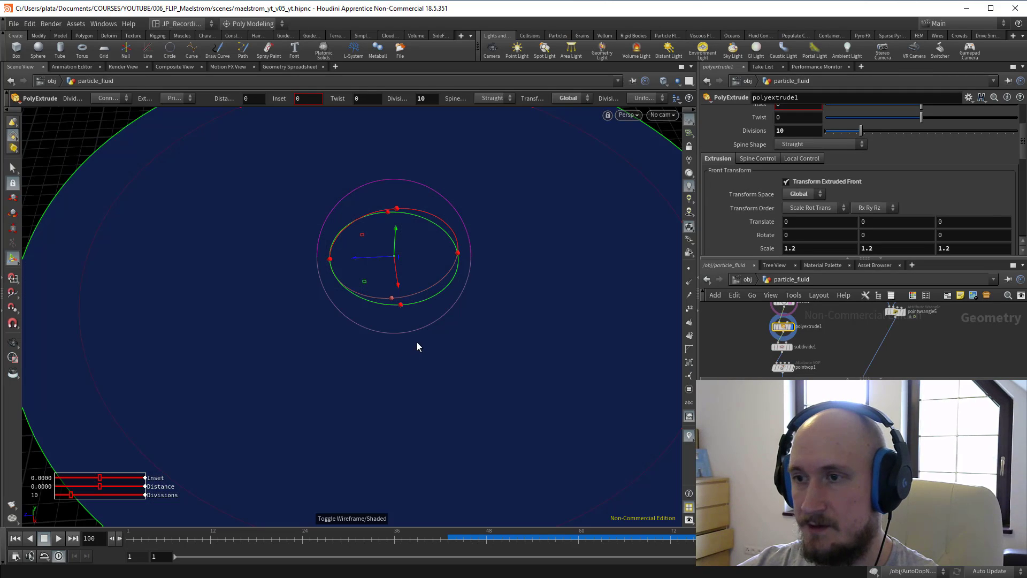
{"action": "scroll", "coordinate": [794, 184], "scroll_direction": "down", "scroll_amount": 6}
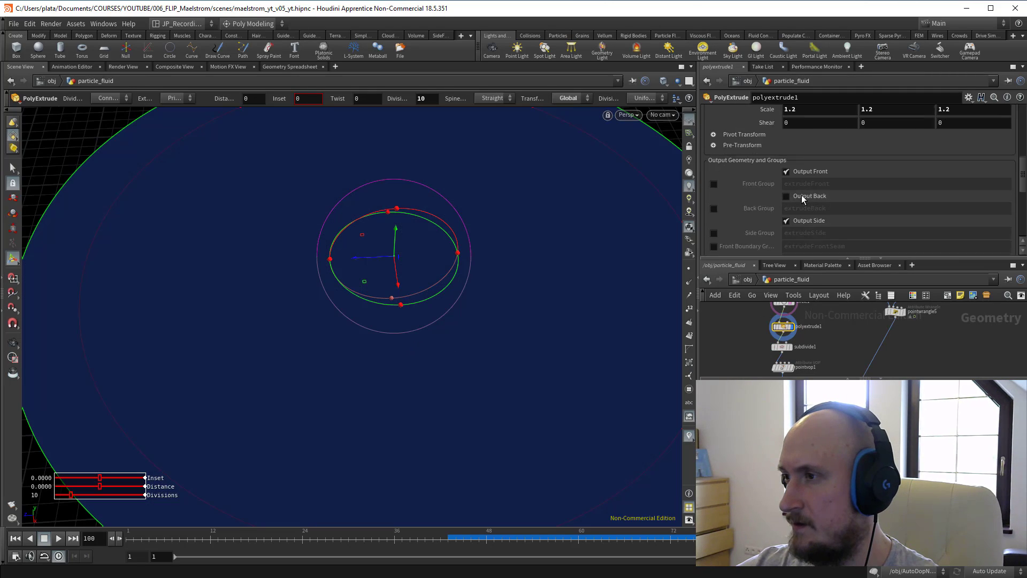
{"action": "scroll", "coordinate": [794, 184], "scroll_direction": "up", "scroll_amount": 1}
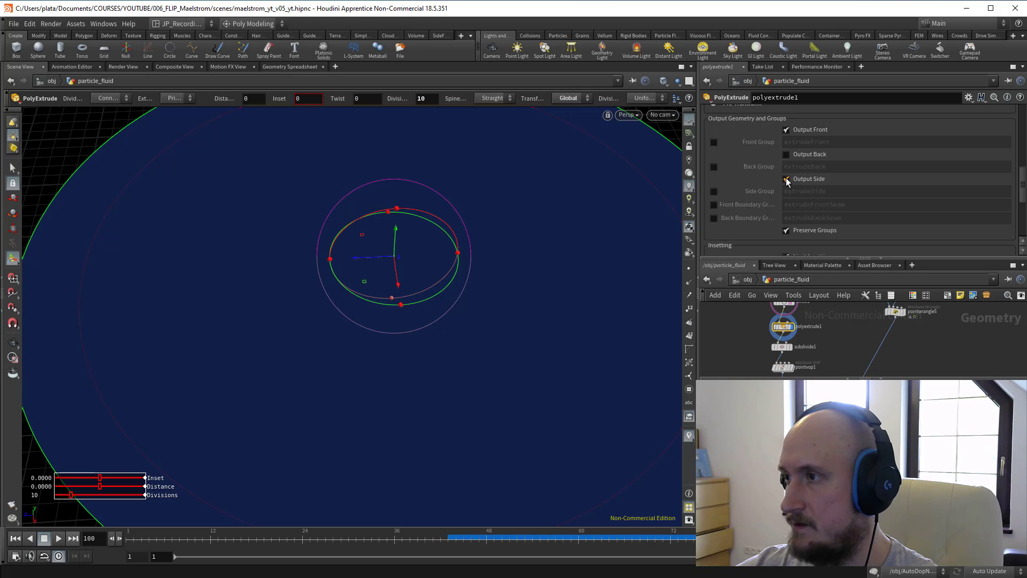
{"action": "left_click", "coordinate": [785, 179]}
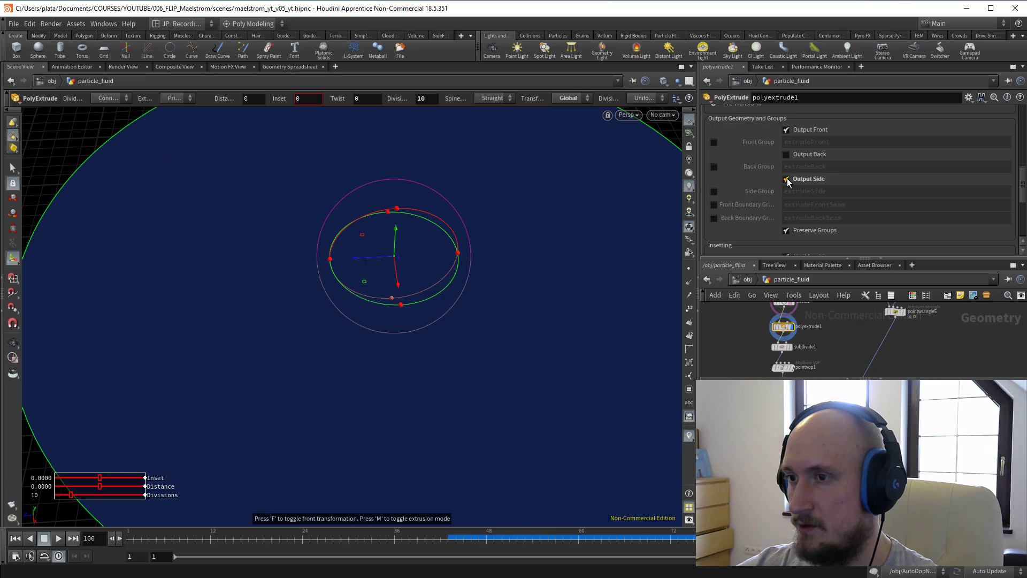
{"action": "left_click", "coordinate": [786, 131]}
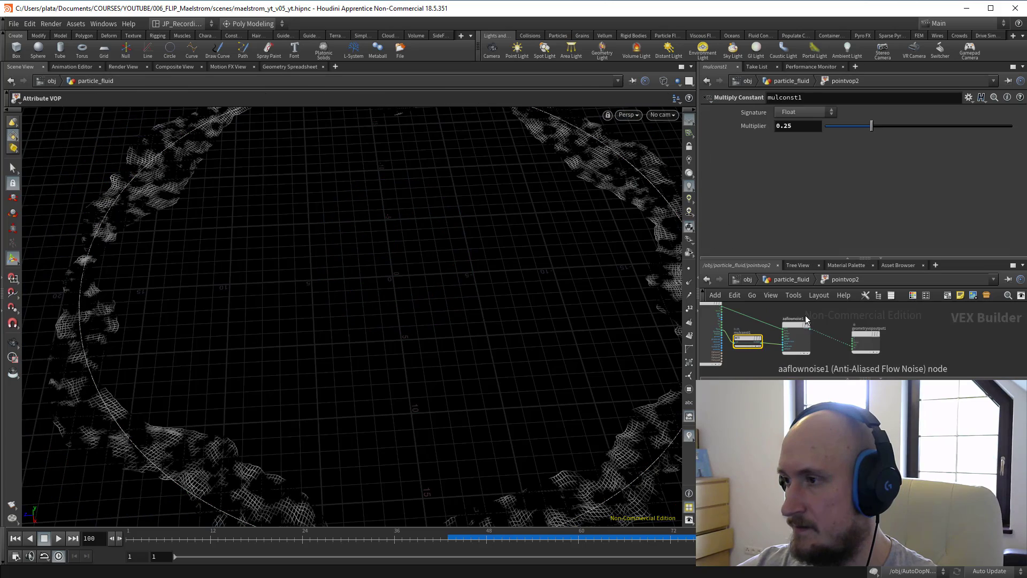
Step: In pointvop2, set the flow noise's 3D frequency to -0.5 and its amplitude to 0.179
{"action": "left_click", "coordinate": [791, 331]}
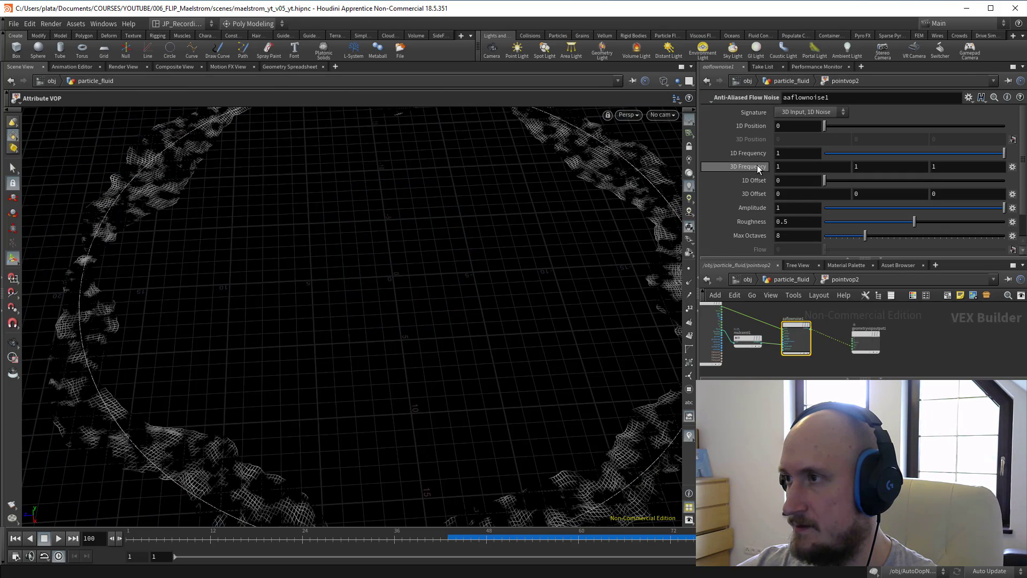
{"action": "middle_click_drag", "start_coordinate": [757, 165], "coordinate": [685, 156]}
Step: Insert a Clamp node between the flow noise and the geometry output, and check the noise animation by scrubbing to frame 15
{"action": "key", "text": "Tab"}
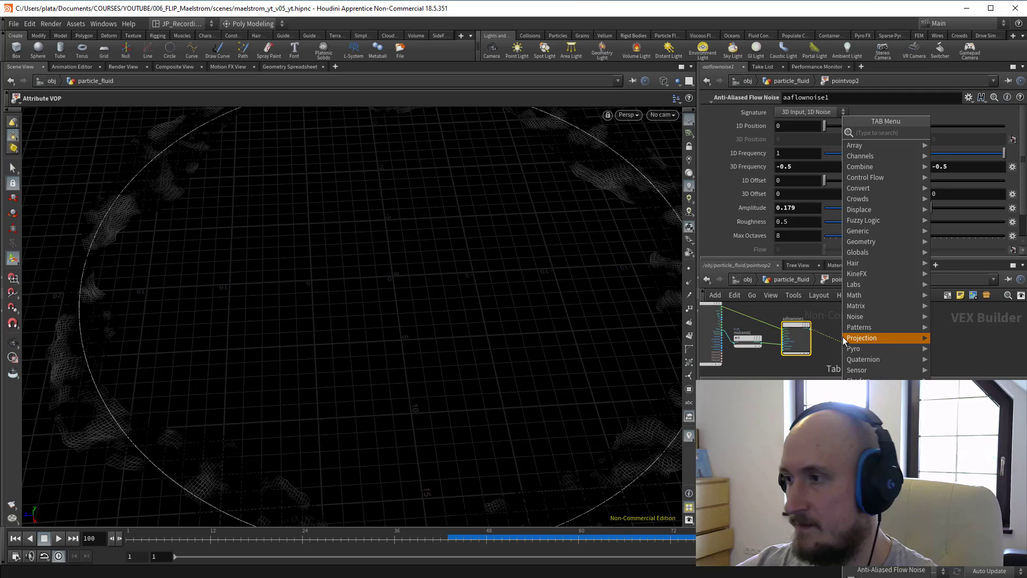
{"action": "key", "text": "Tab"}
{"action": "key", "text": "Tab"}
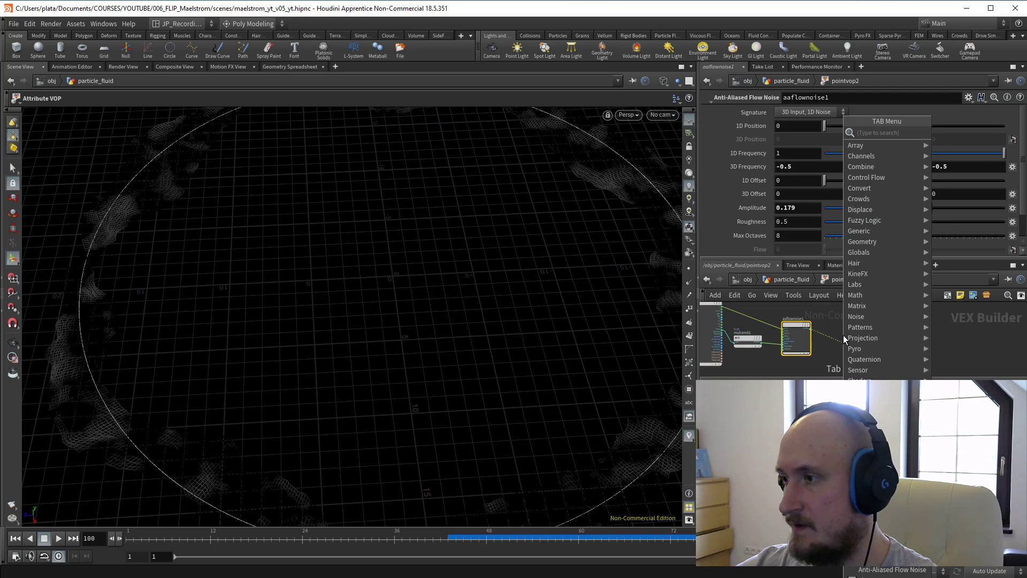
{"action": "type", "text": "cml"}
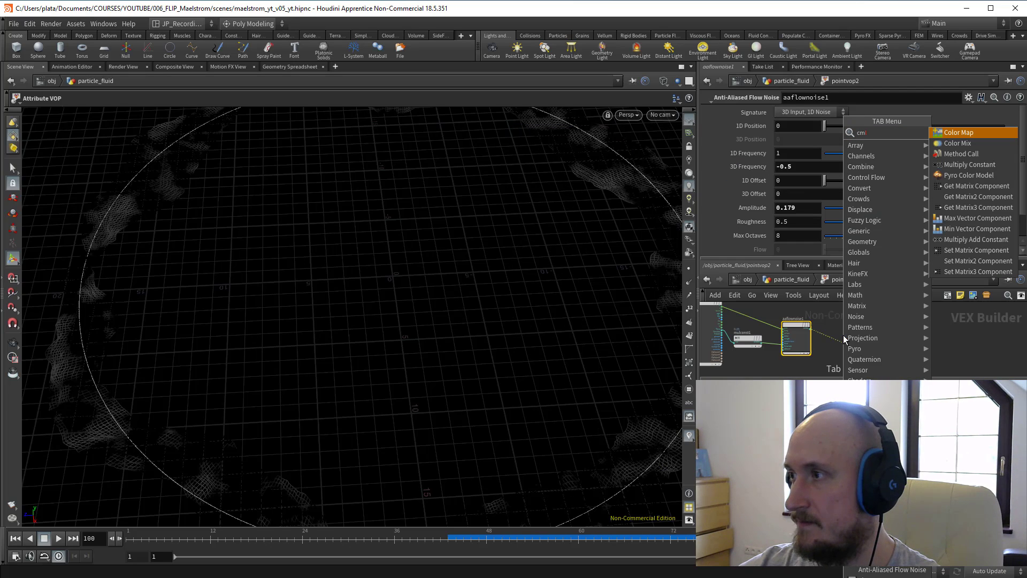
{"action": "key", "text": "BackSpace"}
{"action": "type", "text": "lamp"}
{"action": "key", "text": "Return"}
{"action": "left_click", "coordinate": [847, 336]}
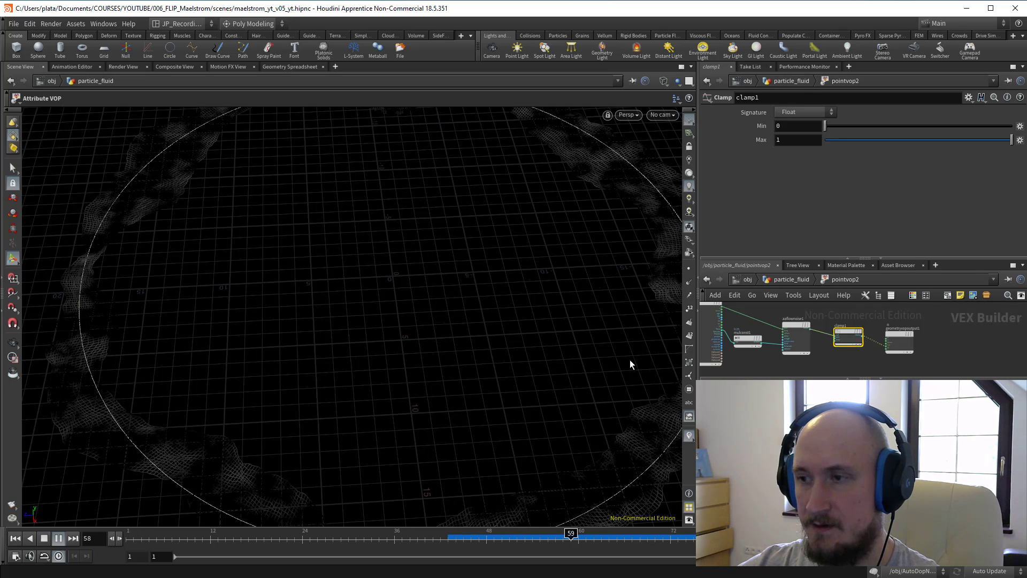
{"action": "left_click_drag", "start_coordinate": [630, 532], "coordinate": [234, 517]}
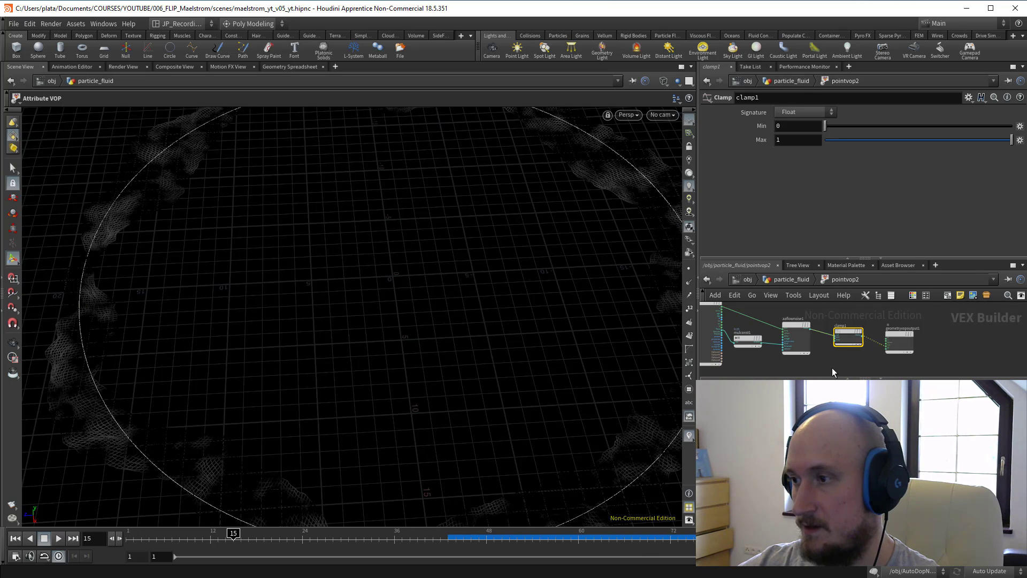
Step: Open pointvop1 and add a Multiply Constant node before its flow noise
{"action": "key", "text": "u"}
{"action": "double_click", "coordinate": [766, 311]}
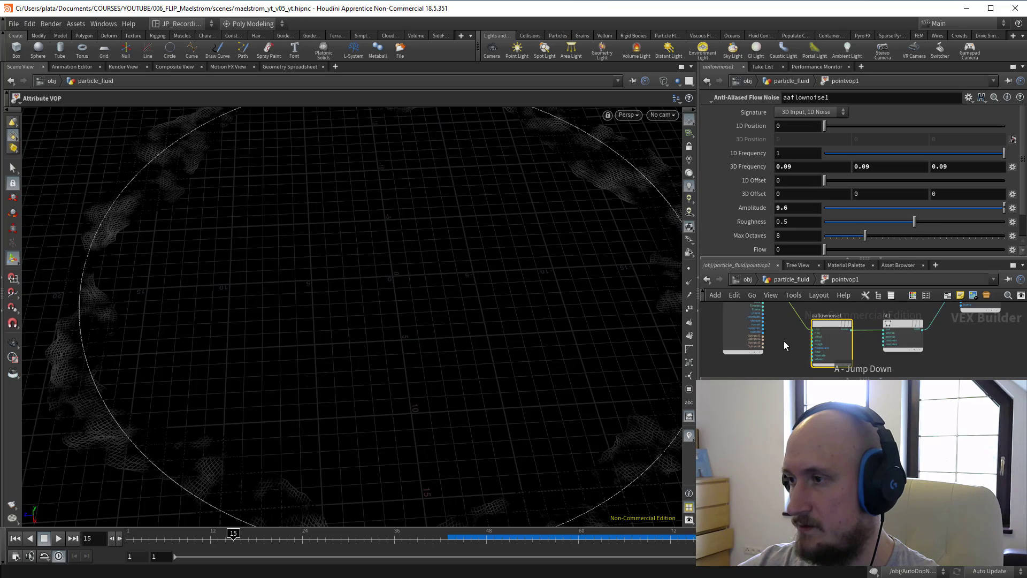
{"action": "key", "text": "Tab"}
{"action": "type", "text": "mu"}
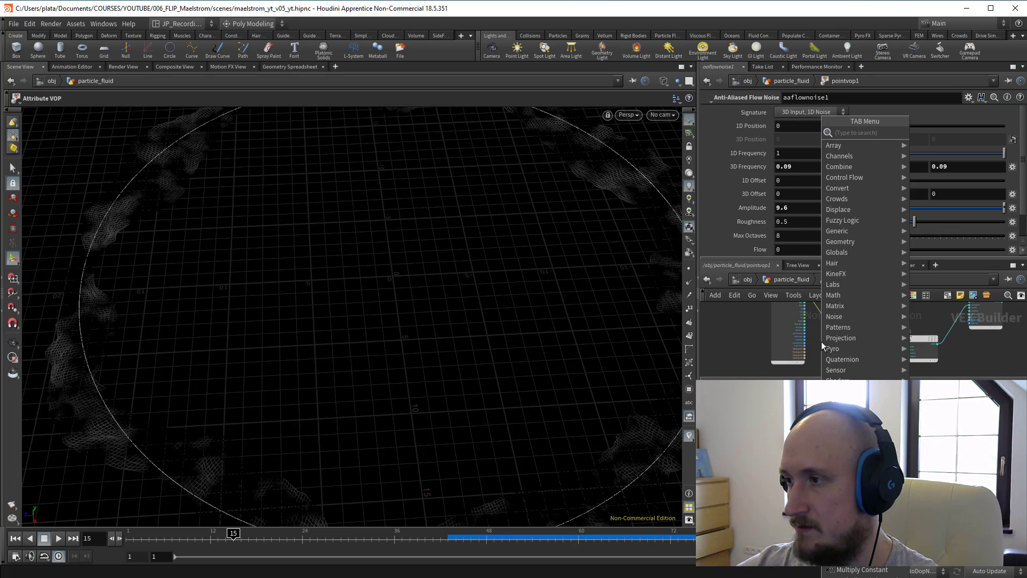
{"action": "key", "text": "Down"}
{"action": "key", "text": "Down"}
{"action": "key", "text": "Return"}
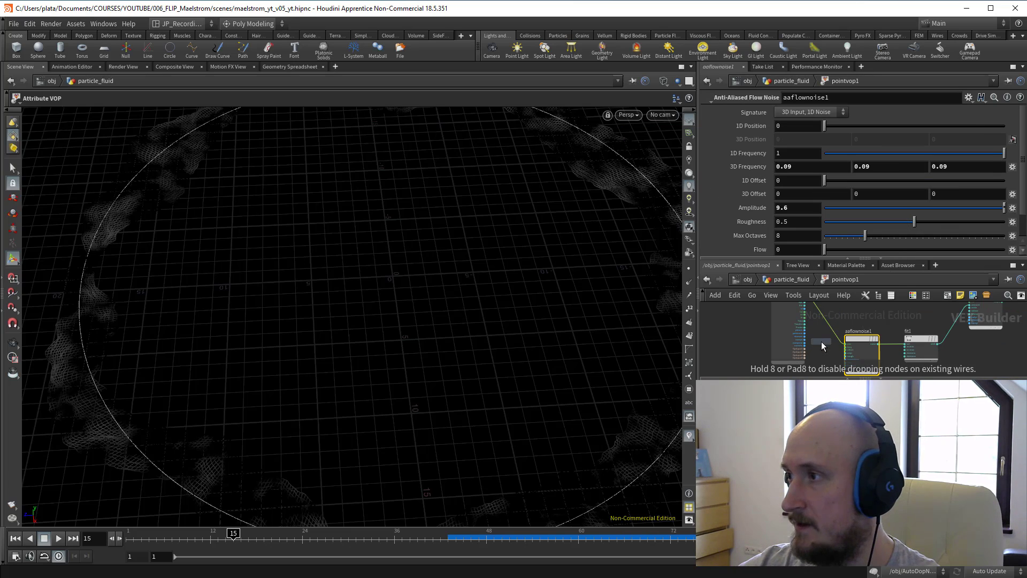
{"action": "left_click", "coordinate": [836, 352]}
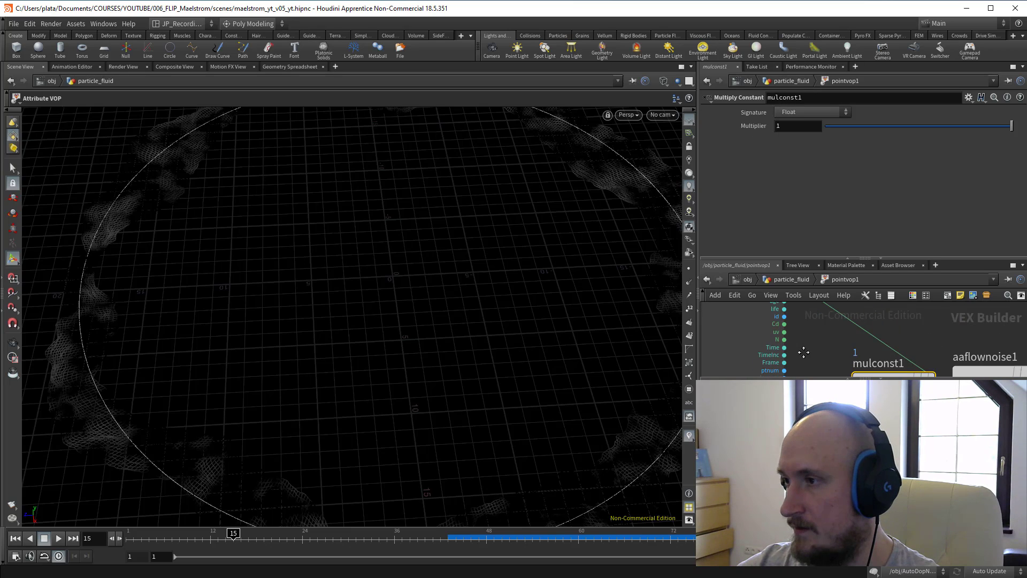
Step: Feed Time through the Multiply Constant node with a multiplier of 0.3 into the flow input of the flow noise
{"action": "scroll", "coordinate": [787, 323], "scroll_direction": "up", "scroll_amount": 3}
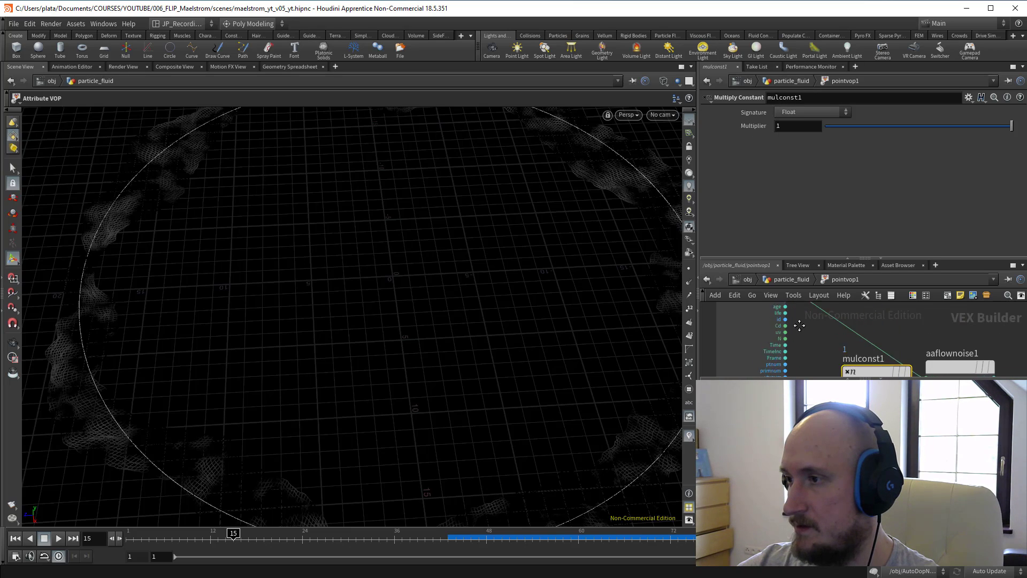
{"action": "left_click_drag", "start_coordinate": [781, 329], "coordinate": [839, 368]}
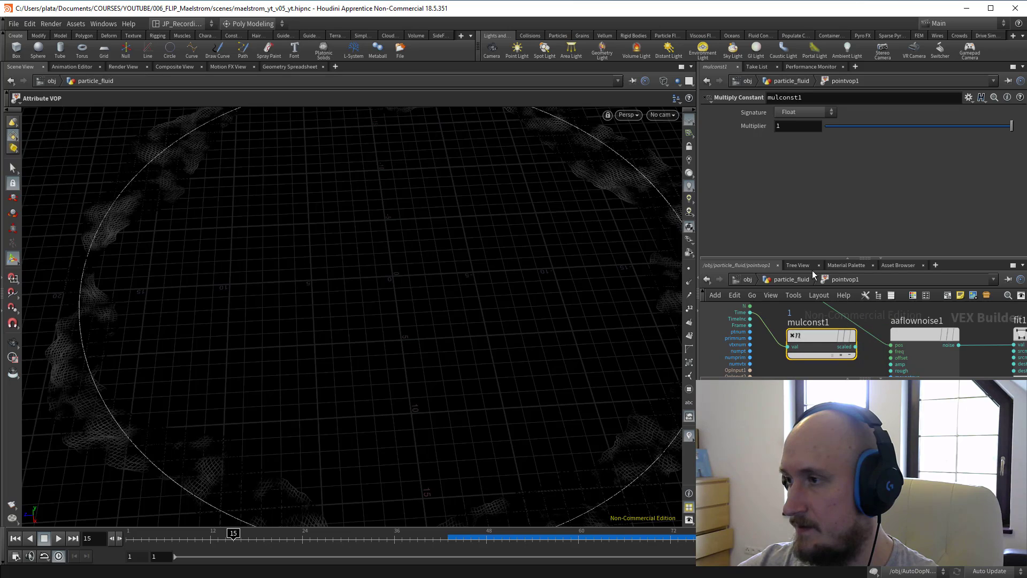
{"action": "type", "text": "0"}
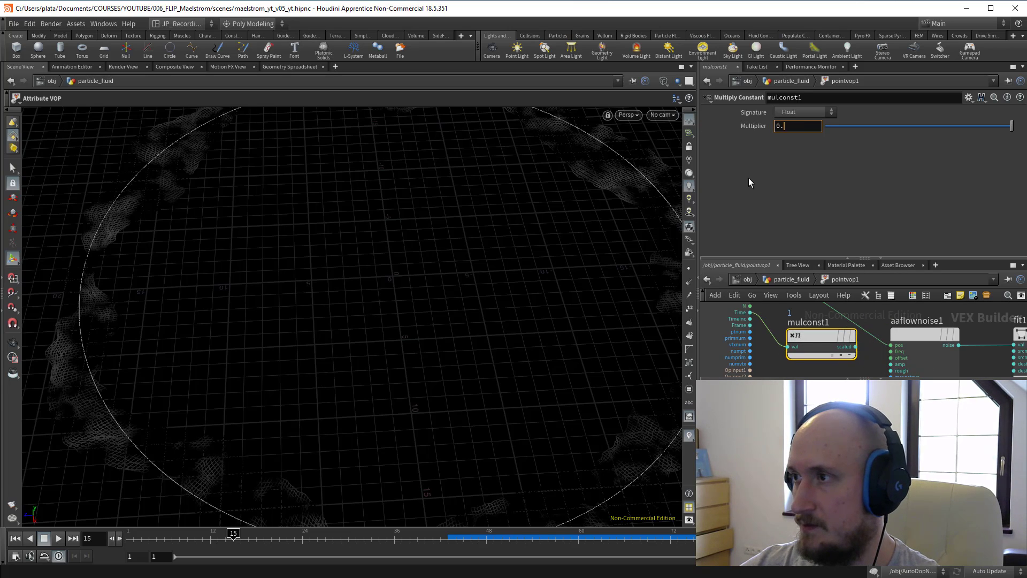
{"action": "type", "text": ".3"}
{"action": "key", "text": "Return"}
{"action": "left_click", "coordinate": [855, 346]}
{"action": "middle_click_drag", "start_coordinate": [855, 372], "coordinate": [840, 319]}
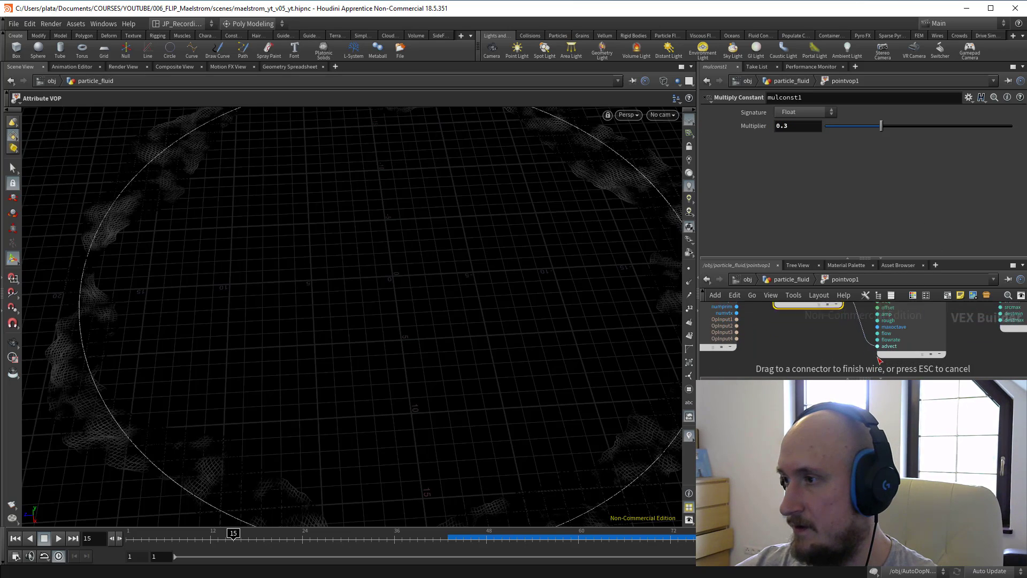
{"action": "left_click", "coordinate": [877, 330]}
Step: Return to the particle_fluid network and play the animation to check the ring's evolving noise displacement at pointvop2
{"action": "key", "text": "u"}
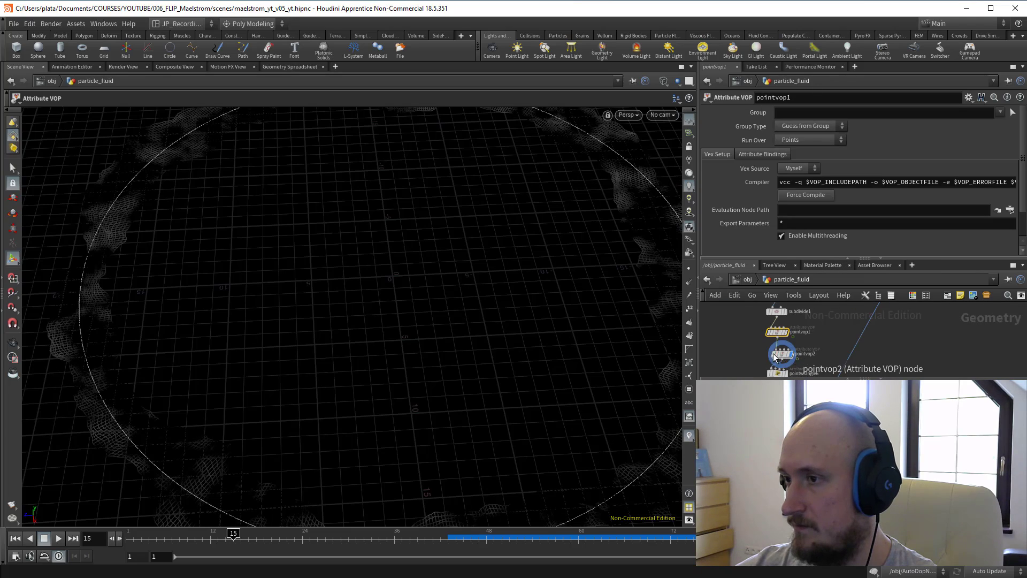
{"action": "left_click", "coordinate": [780, 353]}
{"action": "key", "text": "Escape"}
{"action": "left_click_drag", "start_coordinate": [379, 298], "coordinate": [449, 281]}
{"action": "key", "text": "Return"}
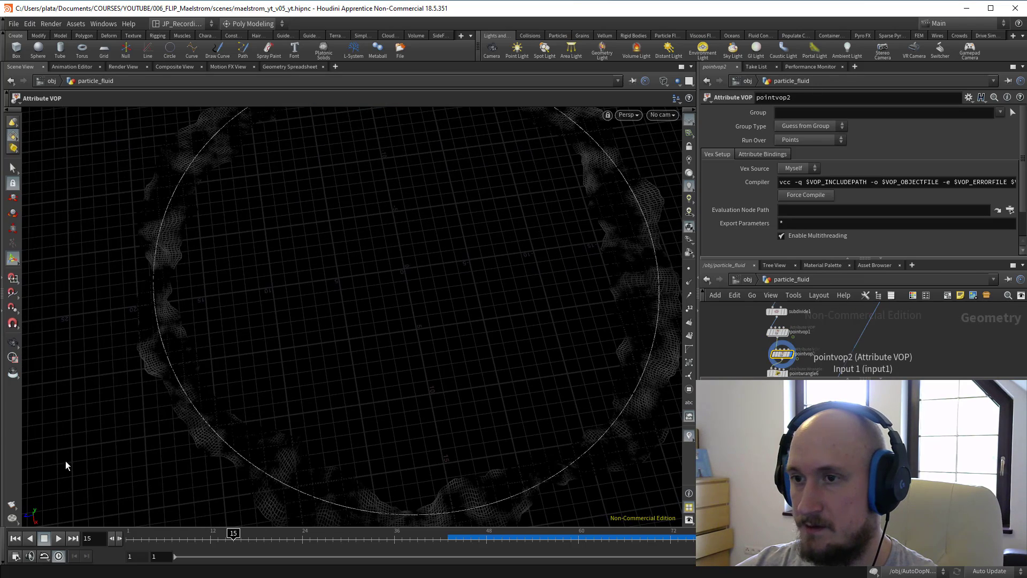
{"action": "left_click", "coordinate": [59, 538]}
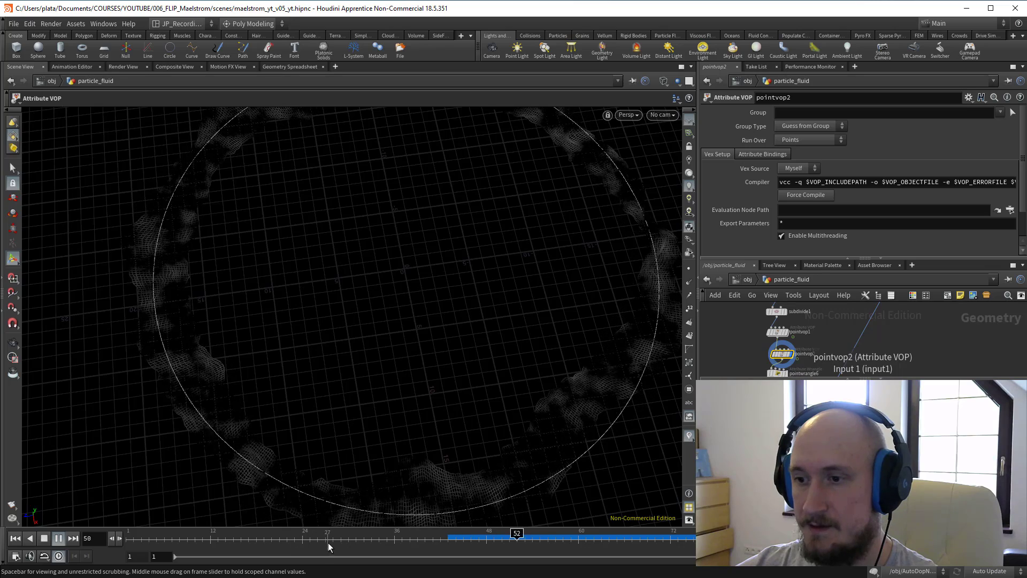
{"action": "key", "text": "ctrl+Up"}
Step: Paste a second Attribute Transfer node after attribtransfer1, wire it into the chain and display it
{"action": "middle_click_drag", "start_coordinate": [834, 334], "coordinate": [833, 329]}
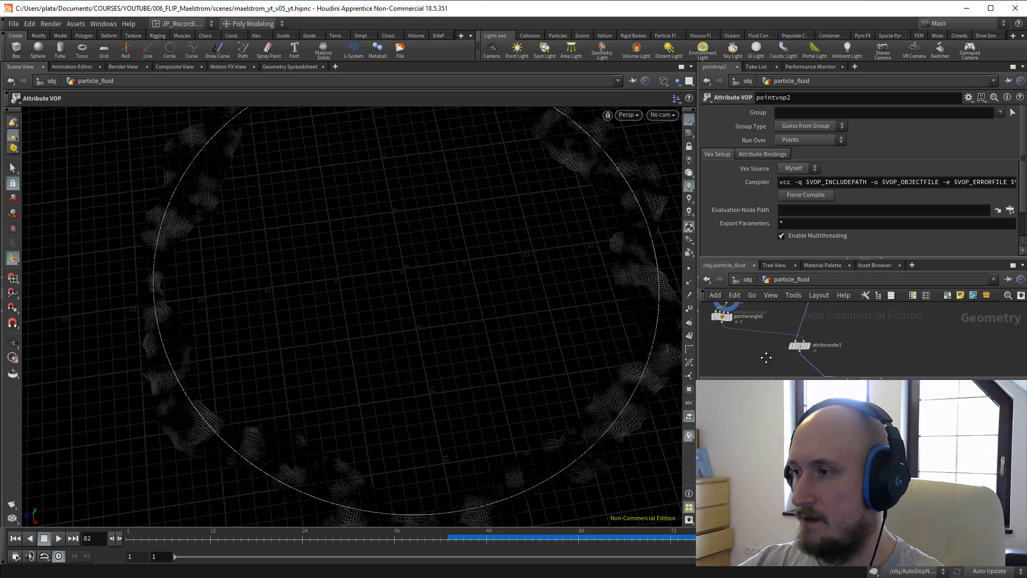
{"action": "key", "text": "Tab"}
{"action": "key", "text": "Escape"}
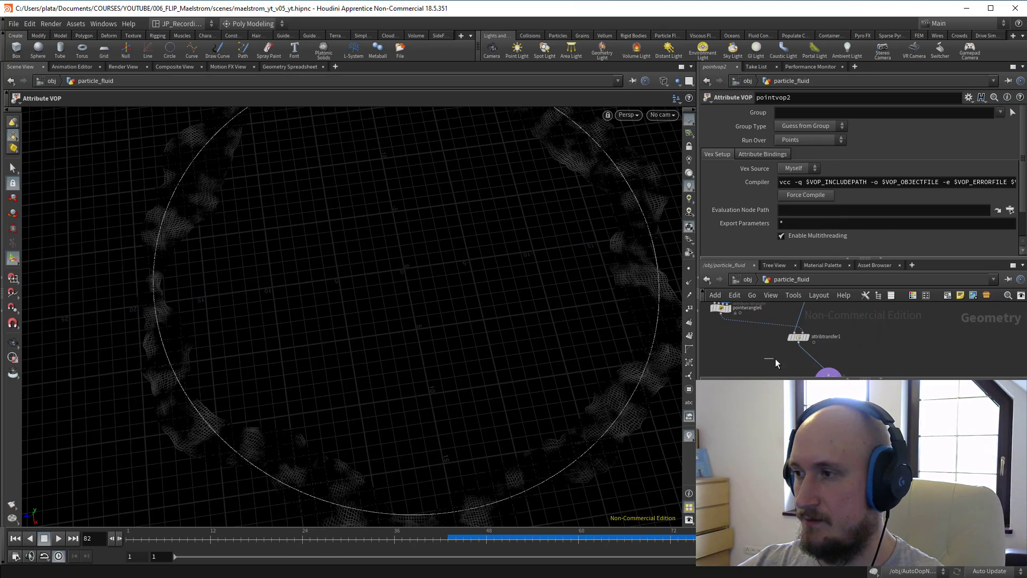
{"action": "key", "text": "ctrl+v"}
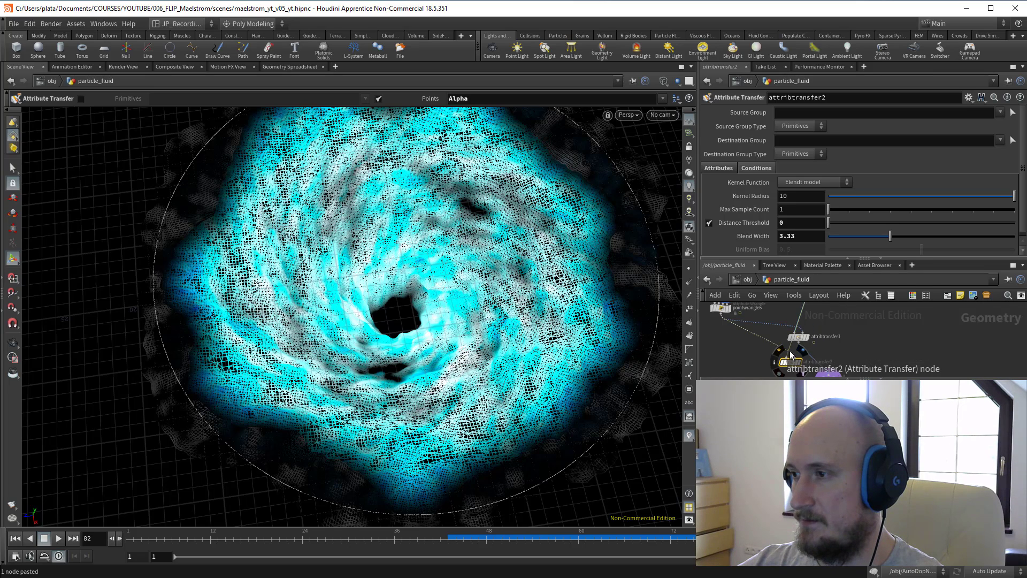
{"action": "left_click_drag", "start_coordinate": [787, 357], "coordinate": [799, 343]}
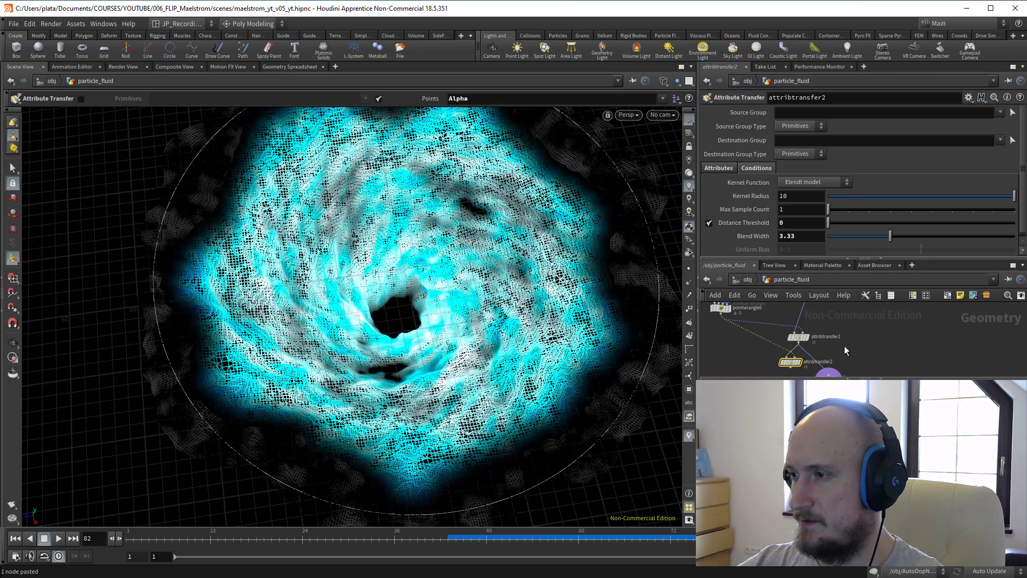
{"action": "left_click", "coordinate": [786, 366]}
Step: In attribtransfer2, transfer the point attribute Cd instead of Alpha and set the blend width to 6.35
{"action": "left_click", "coordinate": [718, 167]}
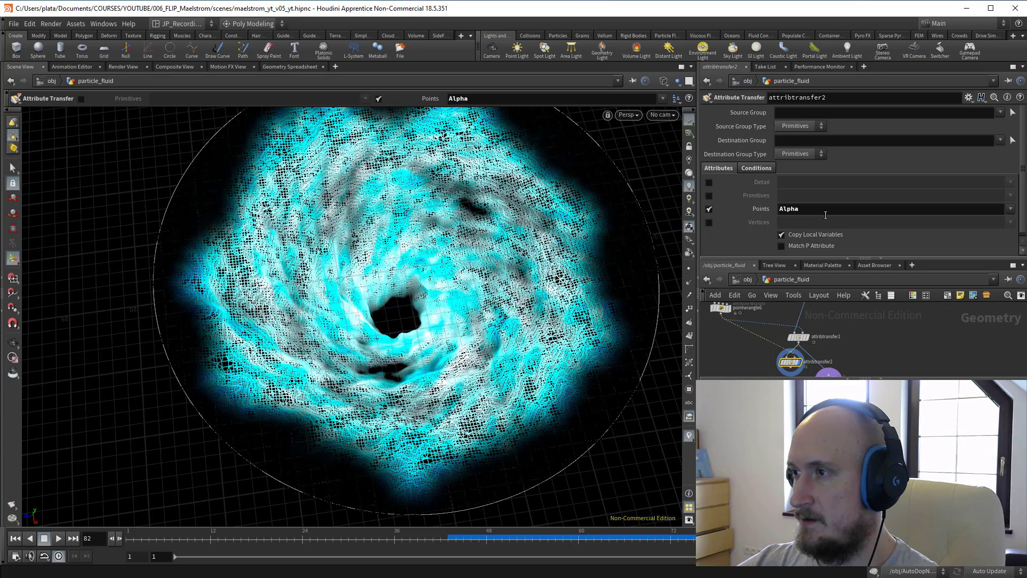
{"action": "key", "text": "BackSpace"}
{"action": "left_click", "coordinate": [1009, 209]}
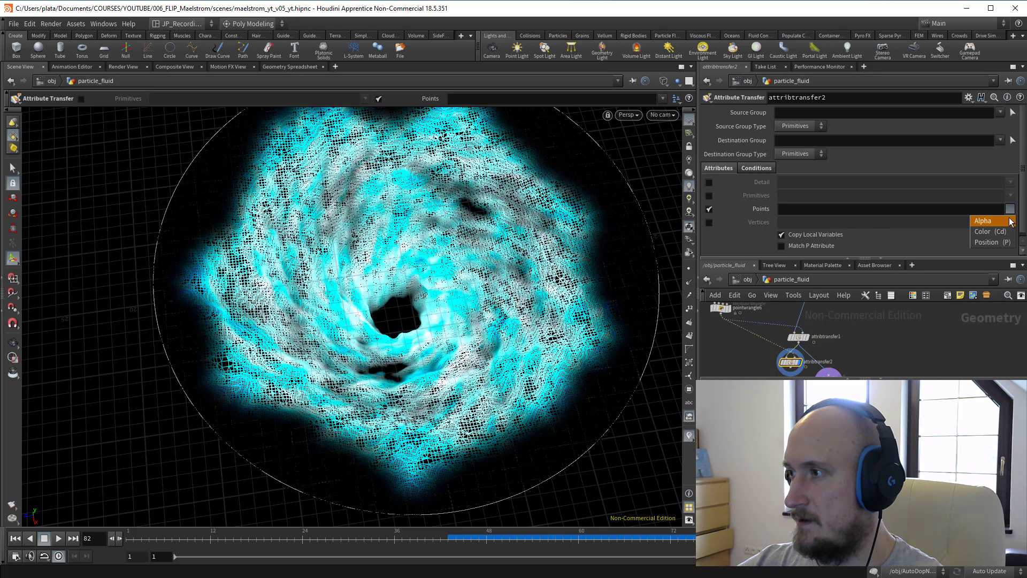
{"action": "left_click", "coordinate": [990, 231]}
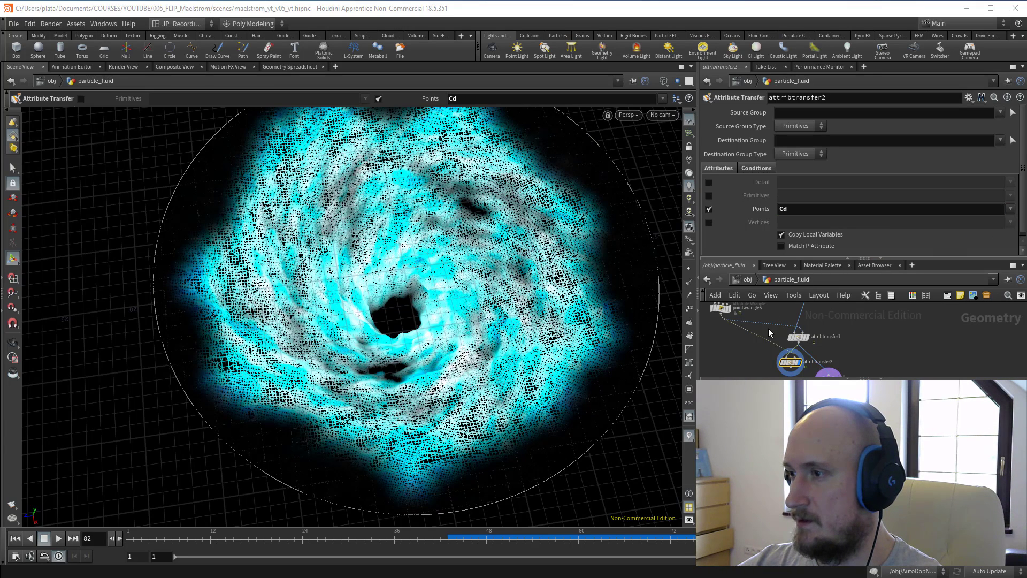
{"action": "left_click", "coordinate": [756, 167]}
{"action": "left_click_drag", "start_coordinate": [889, 242], "coordinate": [951, 235]}
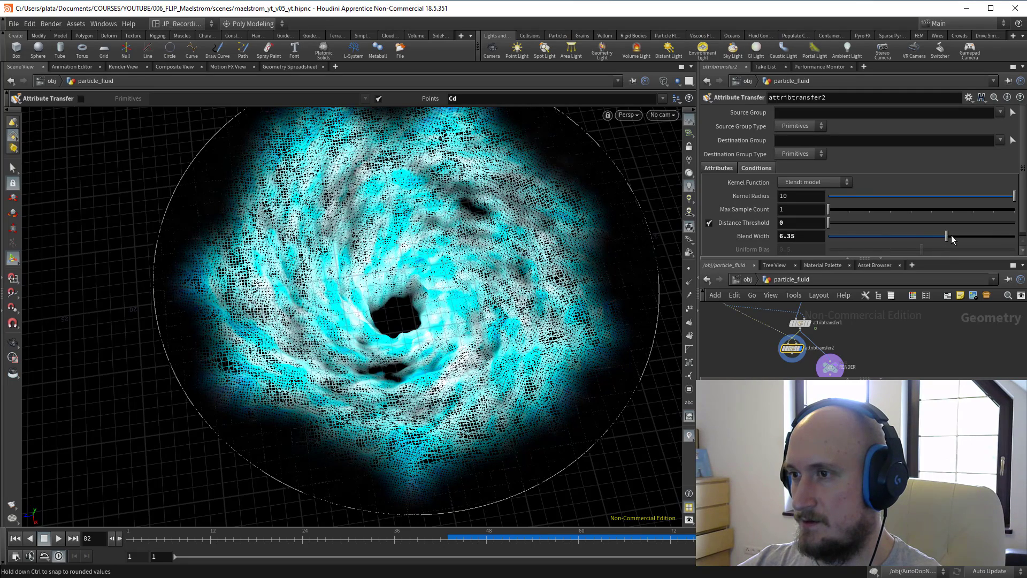
Step: Select the RENDER null and render frame 82 of the maelstrom with mantra2 to check the rim
{"action": "left_click", "coordinate": [830, 367]}
{"action": "left_click", "coordinate": [136, 66]}
{"action": "left_click", "coordinate": [31, 84]}
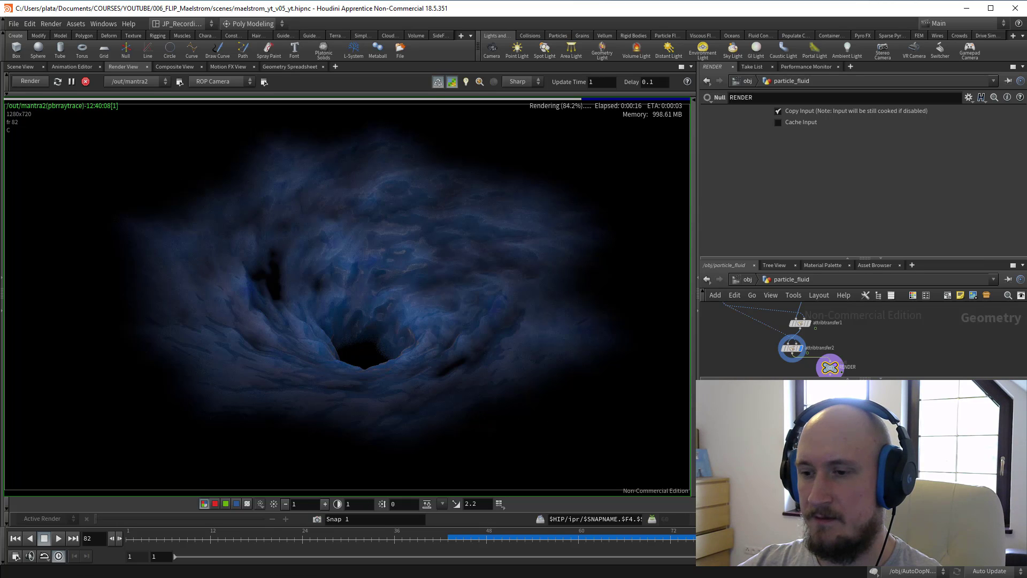
{"action": "left_click_drag", "start_coordinate": [0, 80], "coordinate": [0, 80]}
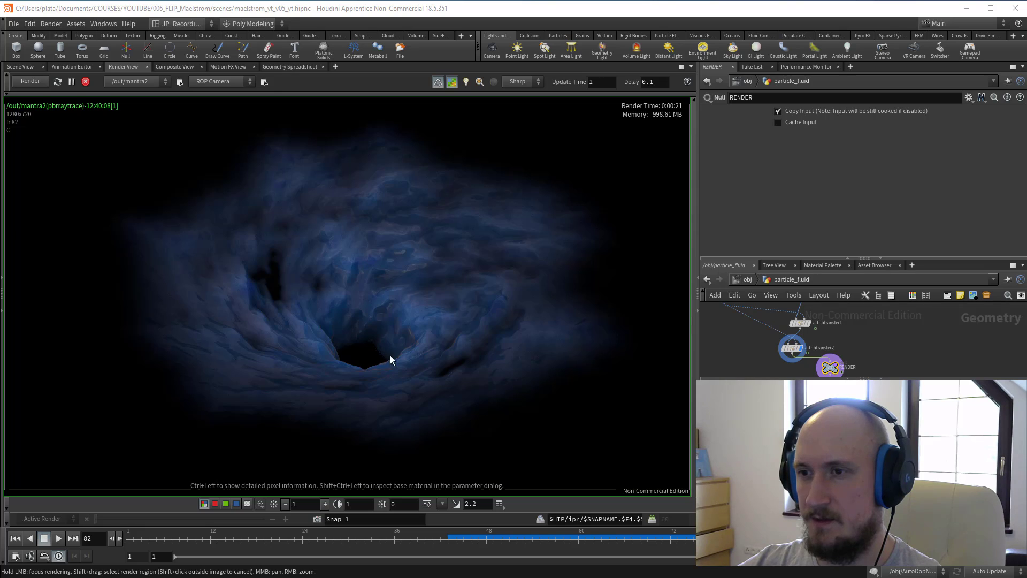
{"action": "scroll", "coordinate": [849, 345], "scroll_direction": "down", "scroll_amount": 3}
{"action": "mouse_move", "coordinate": [856, 359]}
{"action": "middle_mouse_down"}
{"action": "mouse_move", "coordinate": [836, 338]}
{"action": "mouse_move", "coordinate": [831, 351]}
{"action": "mouse_move", "coordinate": [859, 366]}
{"action": "middle_mouse_up"}
{"action": "scroll", "coordinate": [837, 336], "scroll_direction": "up", "scroll_amount": 3}
{"action": "scroll", "coordinate": [792, 346], "scroll_direction": "up", "scroll_amount": 1}
{"action": "left_click", "coordinate": [791, 314]}
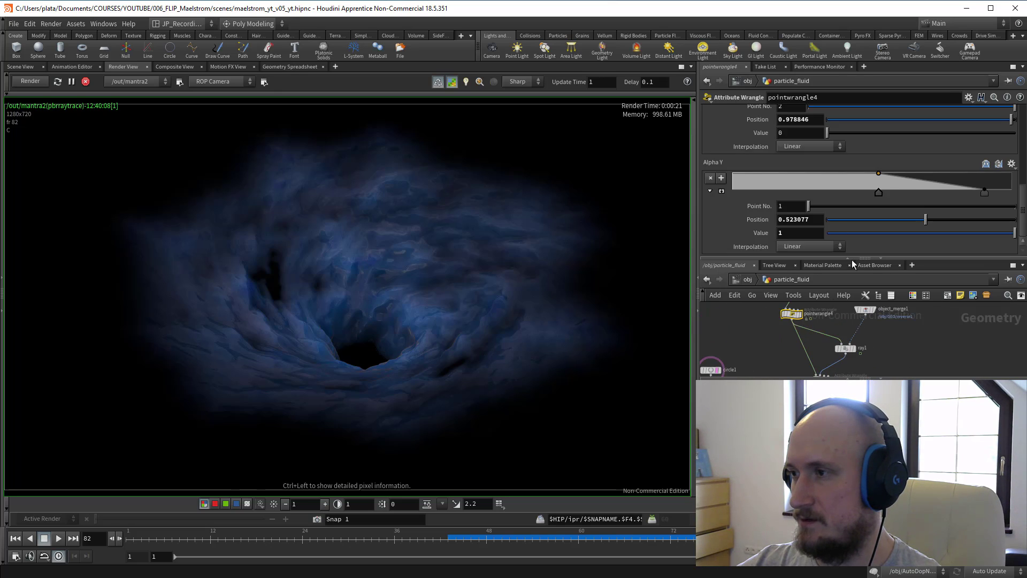
{"action": "key", "text": "Up"}
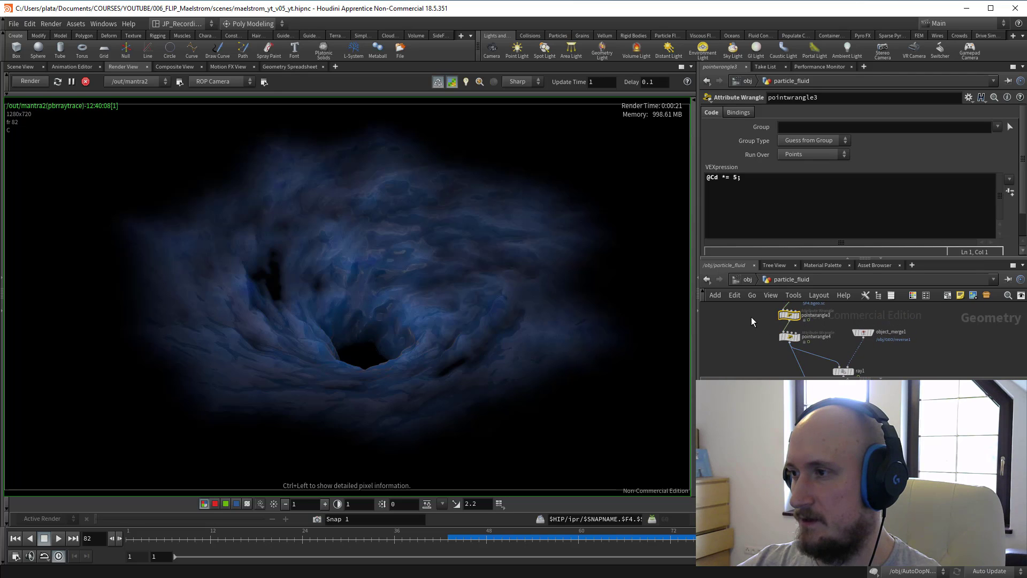
{"action": "double_click", "coordinate": [735, 177]}
{"action": "type", "text": "8"}
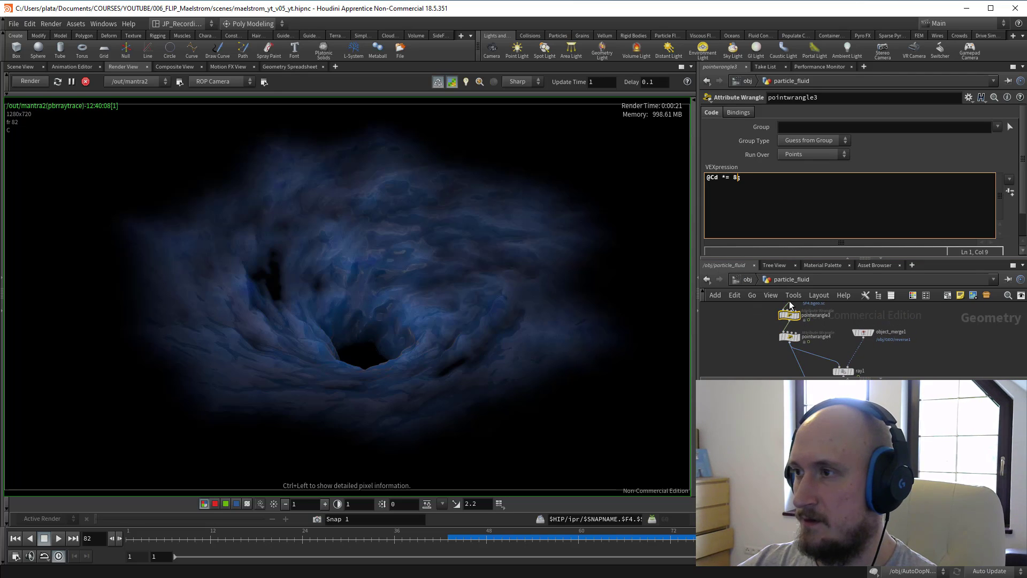
{"action": "key", "text": "Down"}
{"action": "key", "text": "Down"}
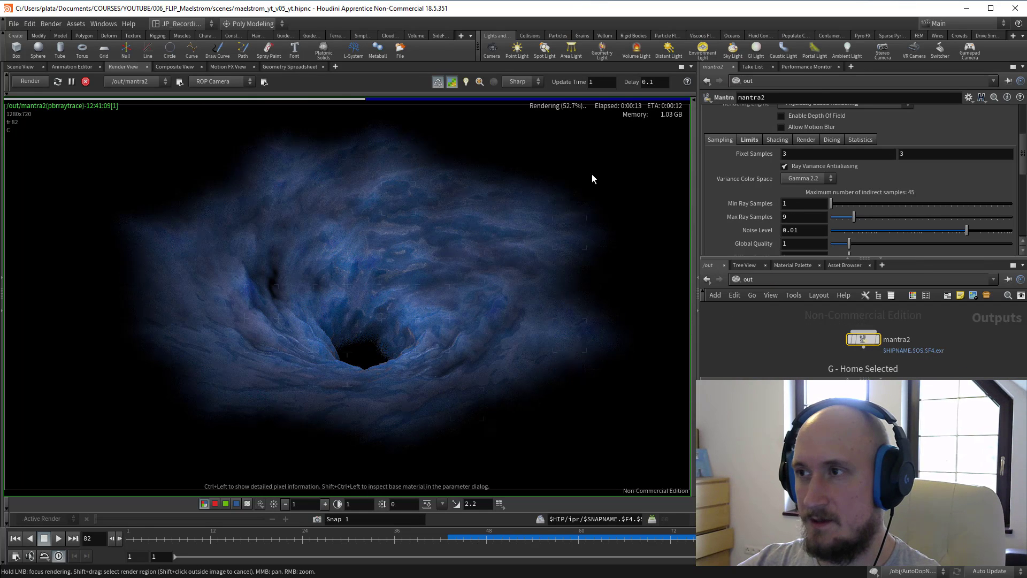
Step: Store a snapshot of the mantra2 render without motion blur, enable Allow Motion Blur and compare the two renders
{"action": "scroll", "coordinate": [861, 182], "scroll_direction": "up", "scroll_amount": 3}
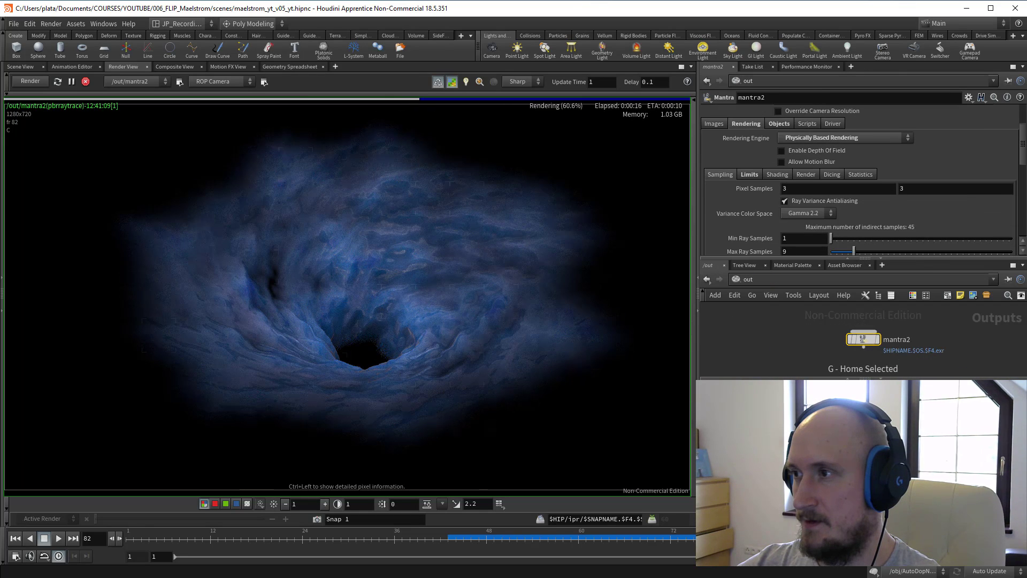
{"action": "left_click", "coordinate": [799, 159]}
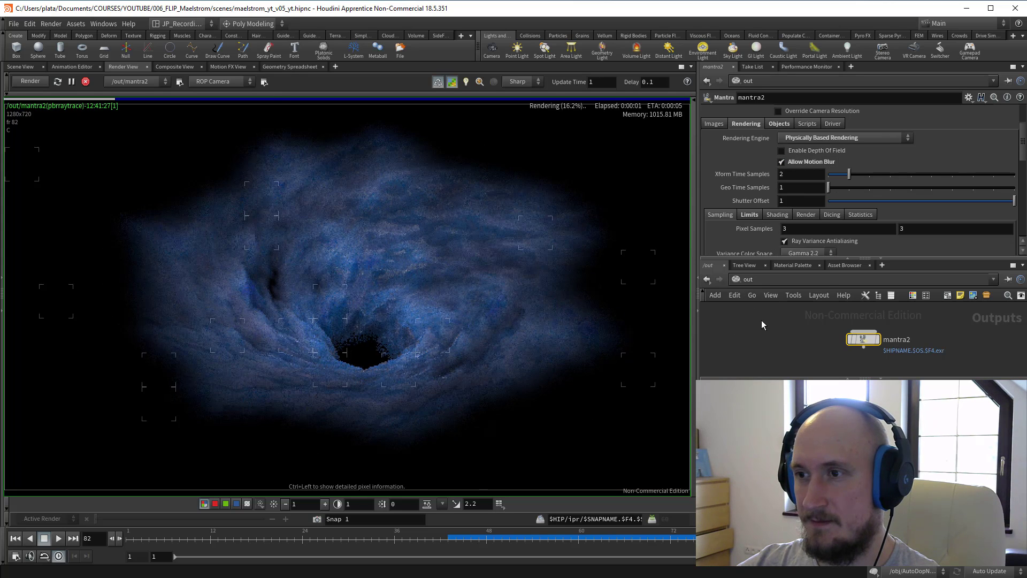
{"action": "left_click", "coordinate": [789, 163]}
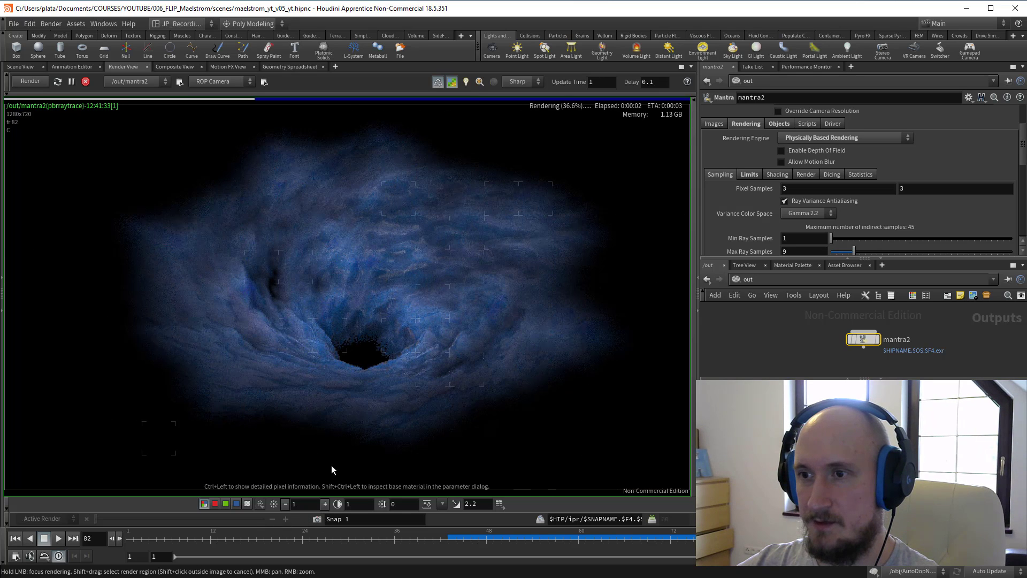
{"action": "left_click", "coordinate": [317, 520]}
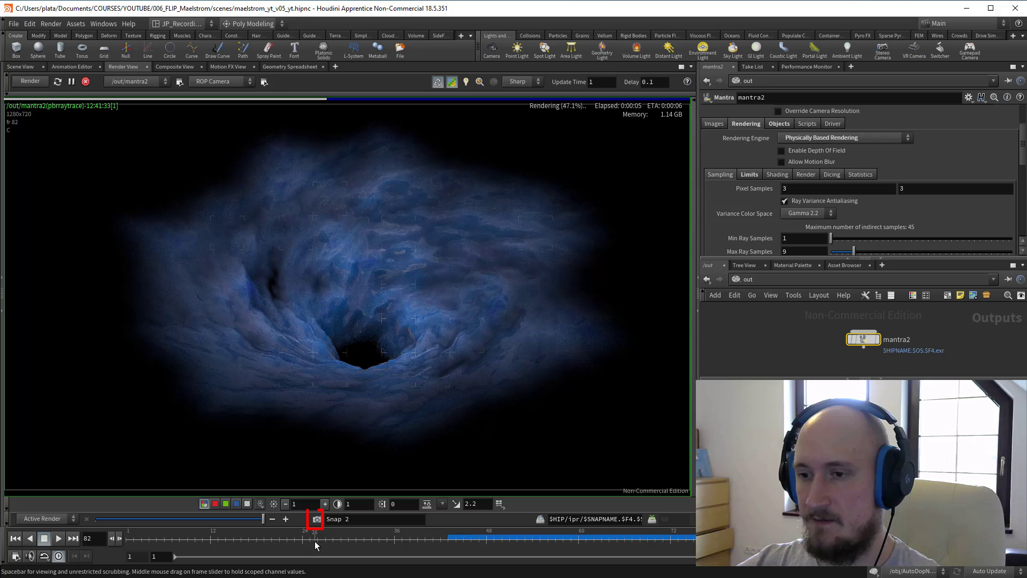
{"action": "left_click", "coordinate": [782, 162]}
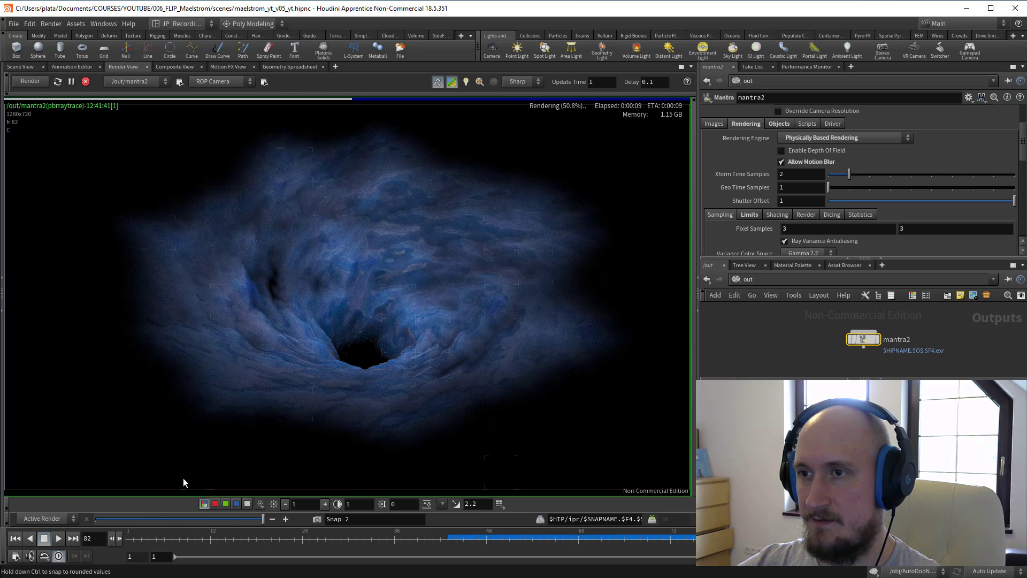
{"action": "left_click_drag", "start_coordinate": [242, 483], "coordinate": [89, 478]}
Step: Check that Geometry Velocity Blur is set to Velocity Blur in the particle_fluid object's render sampling settings
{"action": "left_click", "coordinate": [776, 282]}
{"action": "left_click", "coordinate": [795, 329]}
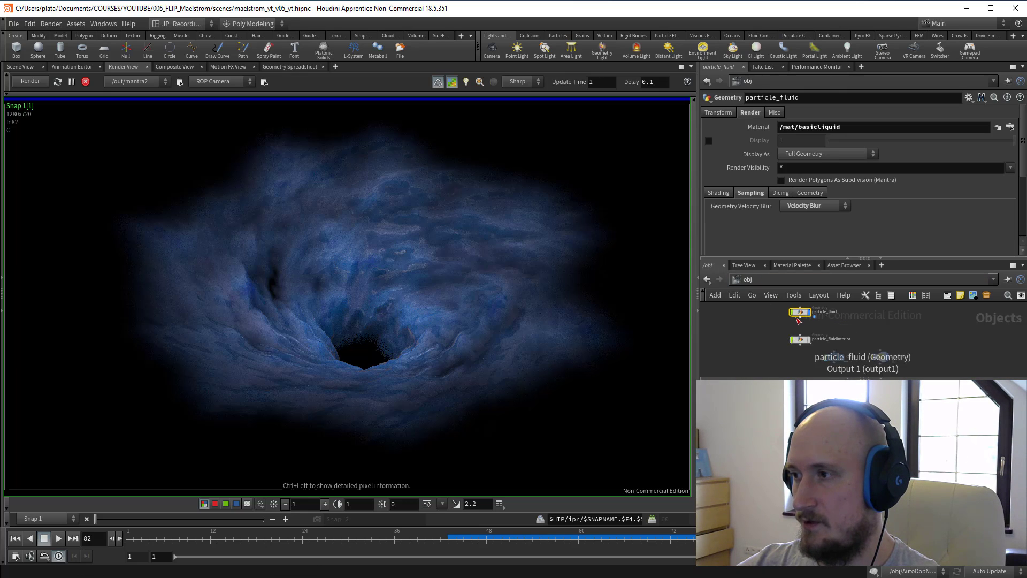
{"action": "left_click", "coordinate": [819, 206]}
{"action": "left_click", "coordinate": [818, 225]}
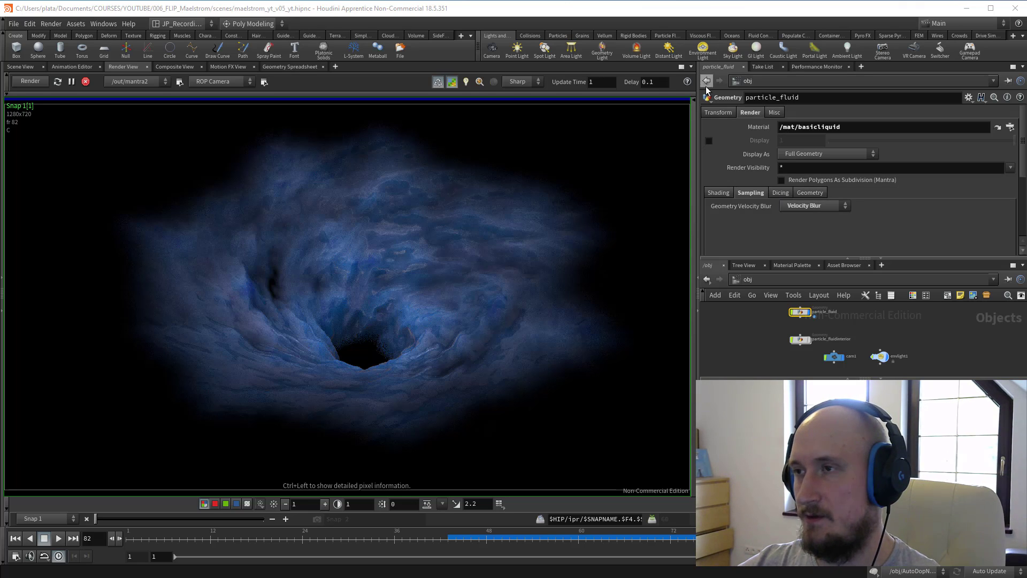
{"action": "left_click", "coordinate": [816, 207]}
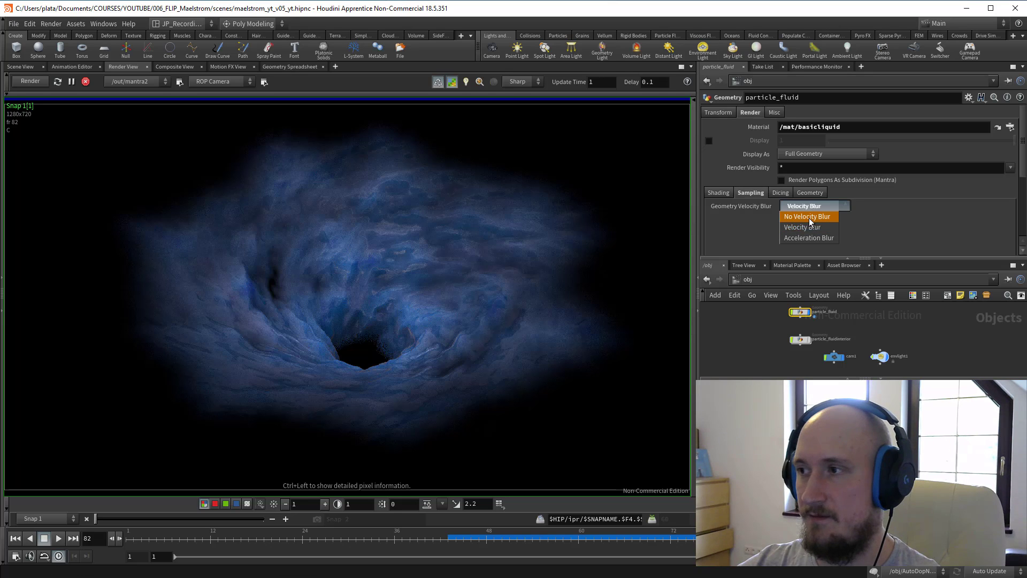
{"action": "left_click", "coordinate": [805, 229]}
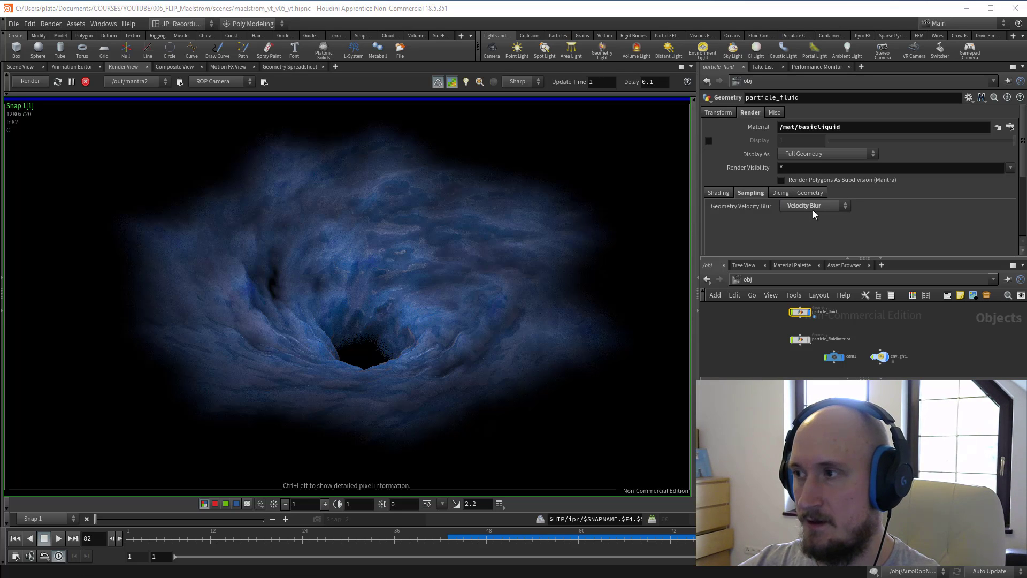
{"action": "middle_click_drag", "start_coordinate": [771, 318], "coordinate": [777, 364]}
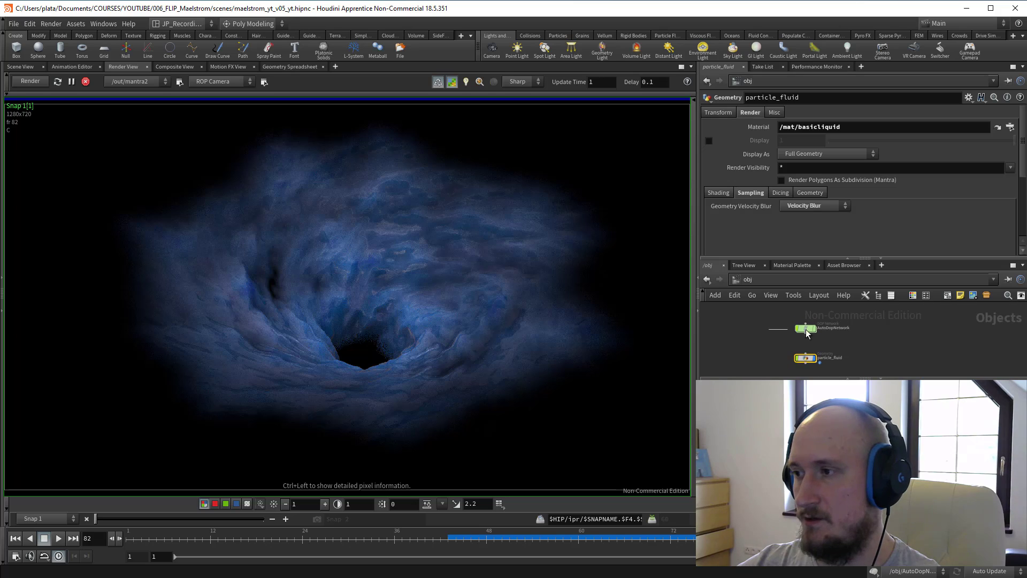
{"action": "left_click", "coordinate": [816, 205]}
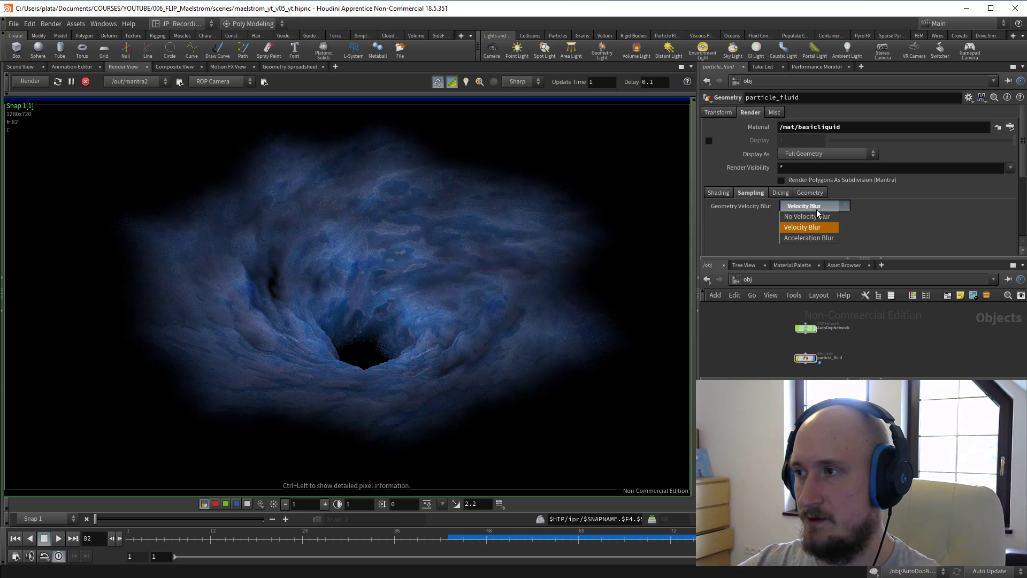
{"action": "left_click", "coordinate": [814, 215]}
{"action": "left_click", "coordinate": [814, 210]}
{"action": "left_click", "coordinate": [816, 226]}
Step: Inside particle_fluid, insert a Point Wrangle between attribtransfer2 and the RENDER null
{"action": "middle_click_drag", "start_coordinate": [804, 364], "coordinate": [765, 329]}
{"action": "double_click", "coordinate": [795, 337]}
{"action": "scroll", "coordinate": [795, 347], "scroll_direction": "down", "scroll_amount": 3}
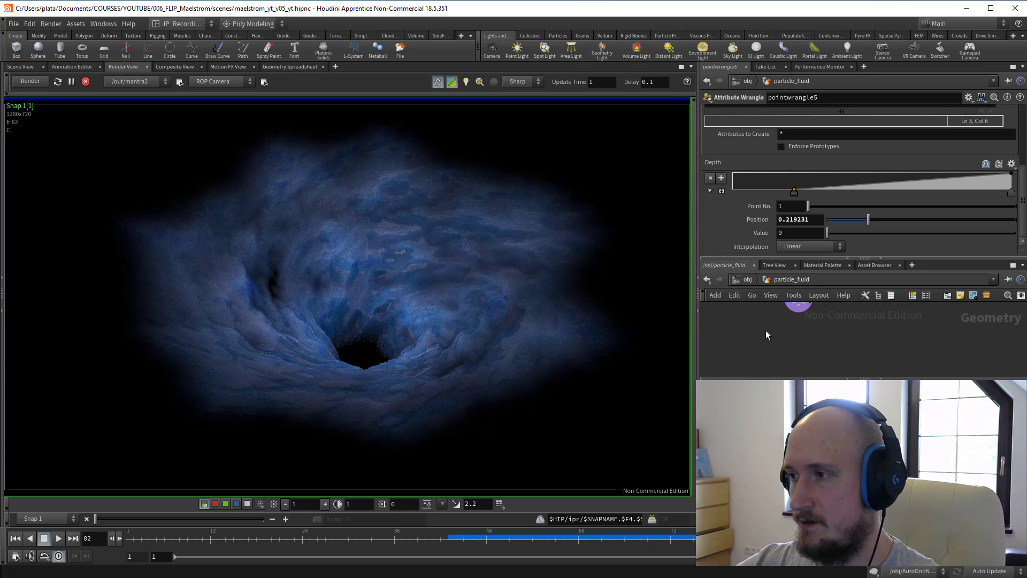
{"action": "key", "text": "Tab"}
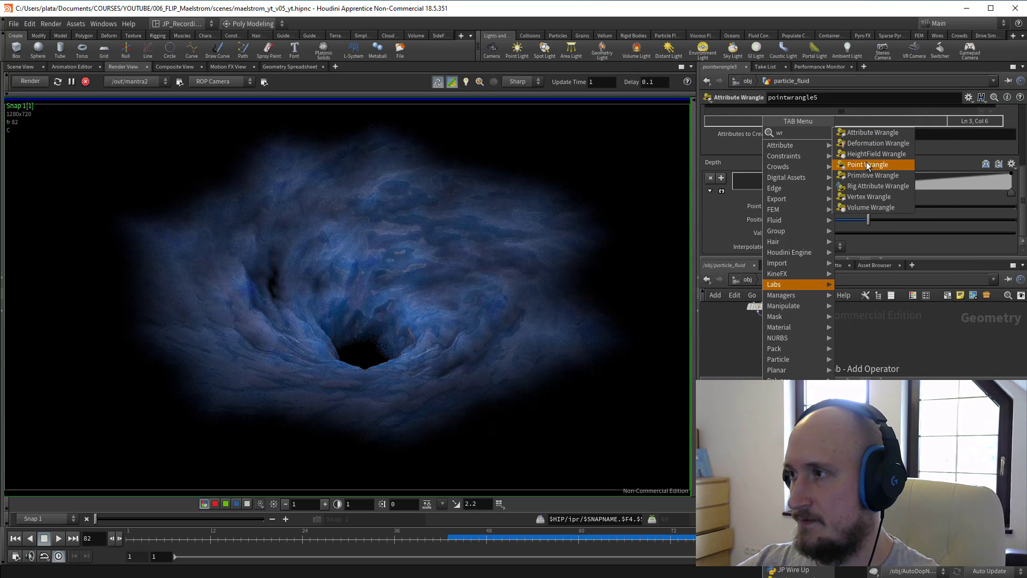
{"action": "left_click", "coordinate": [780, 315]}
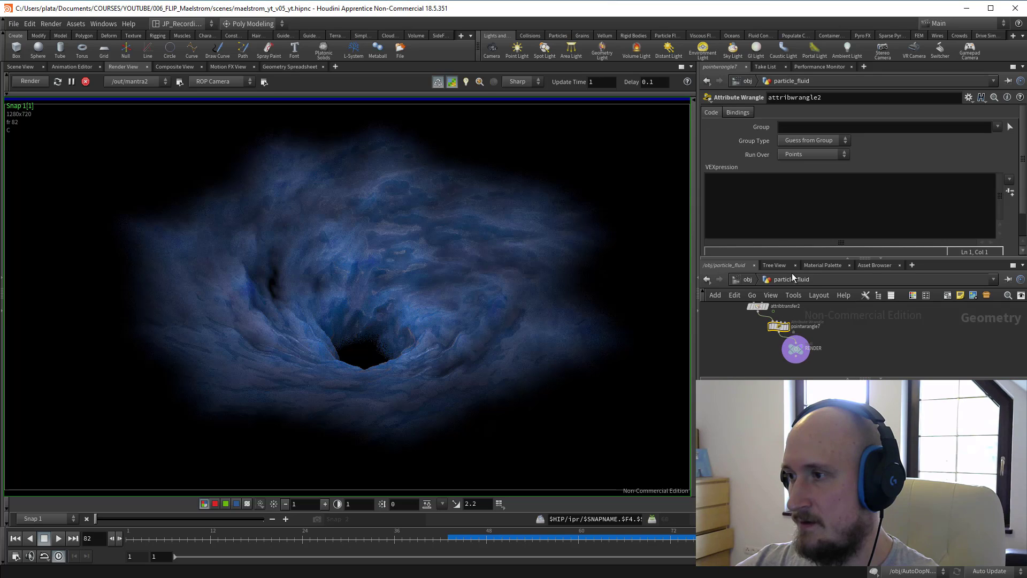
Step: Multiply the particle velocity in pointwrangle7 with the VEX expression @v *= 7; and store a snapshot of the active render
{"action": "left_click", "coordinate": [770, 223]}
{"action": "type", "text": "@v *"}
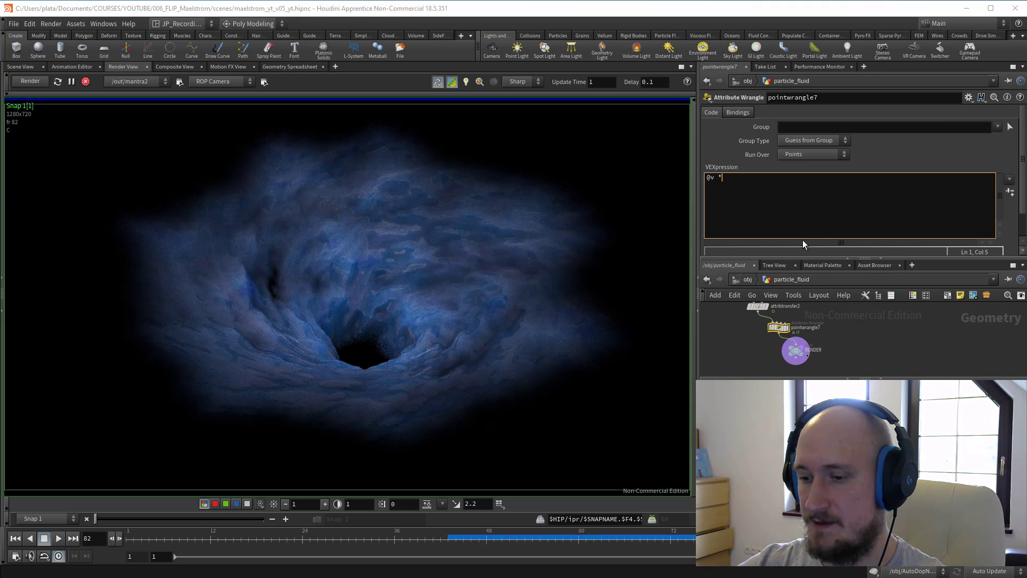
{"action": "type", "text": "= 7;"}
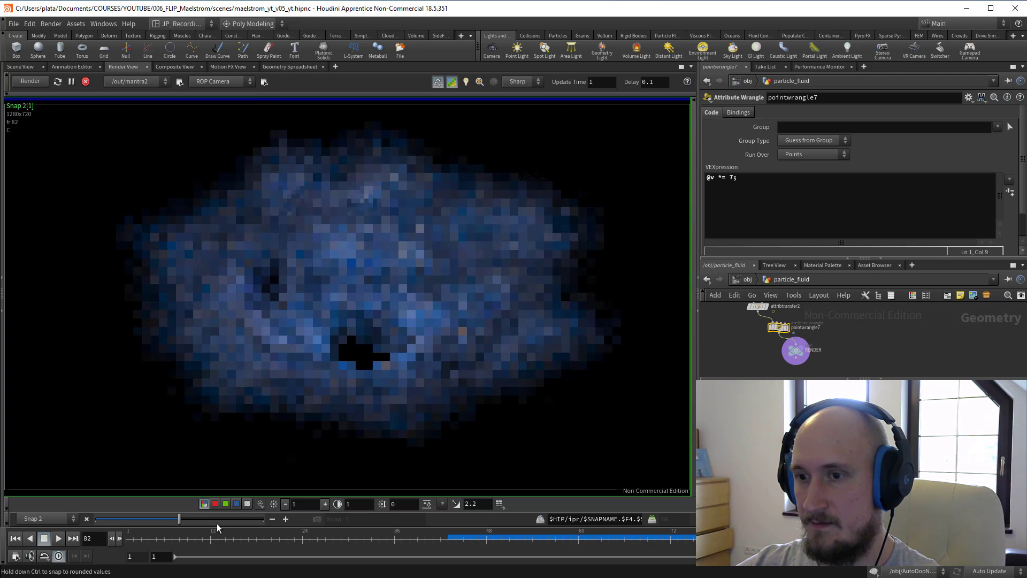
{"action": "left_click_drag", "start_coordinate": [211, 526], "coordinate": [264, 526]}
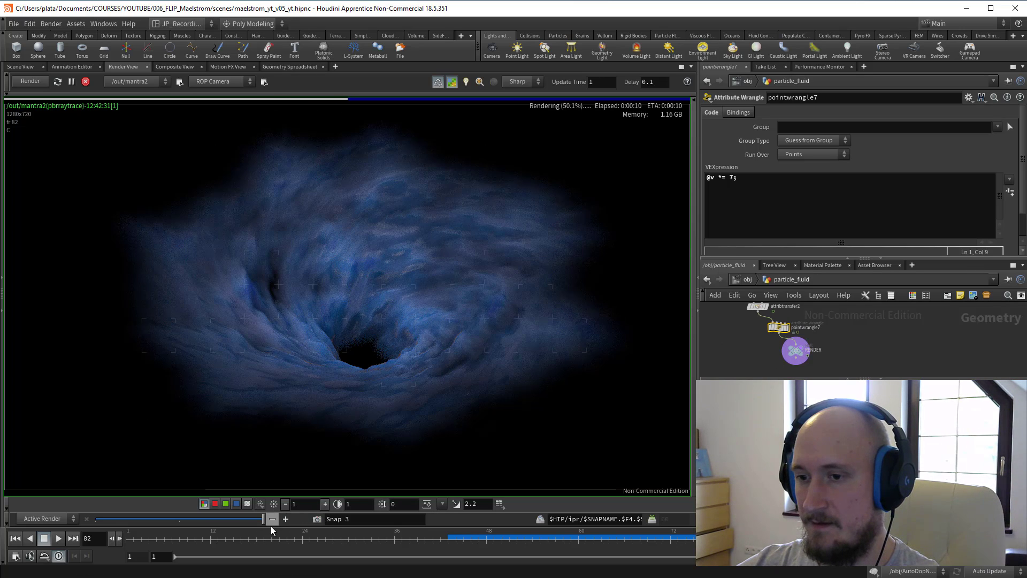
{"action": "left_click", "coordinate": [319, 519]}
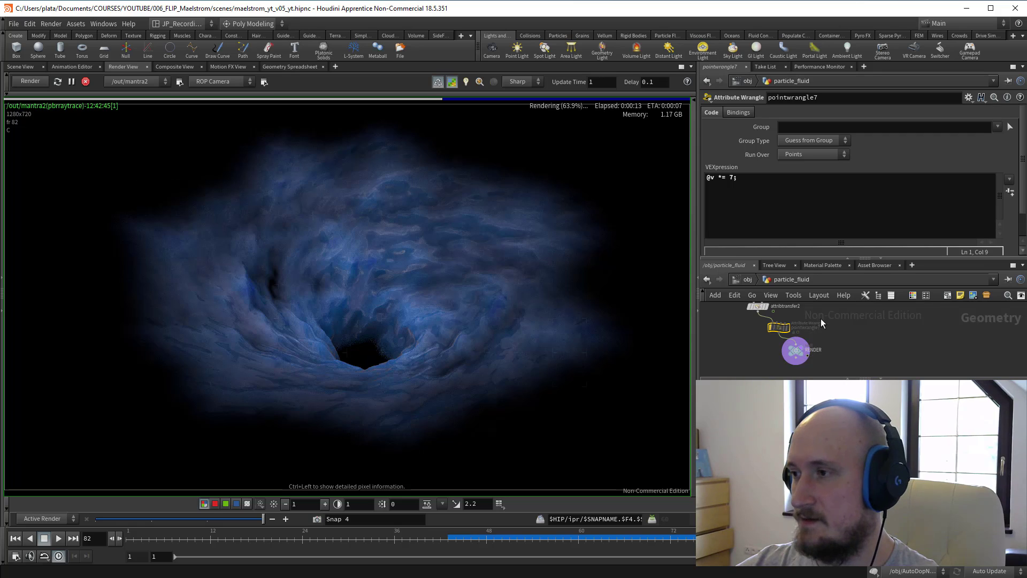
Step: Set Max Ray Samples to 2 in the mantra2 node's rendering sampling settings
{"action": "key", "text": "4"}
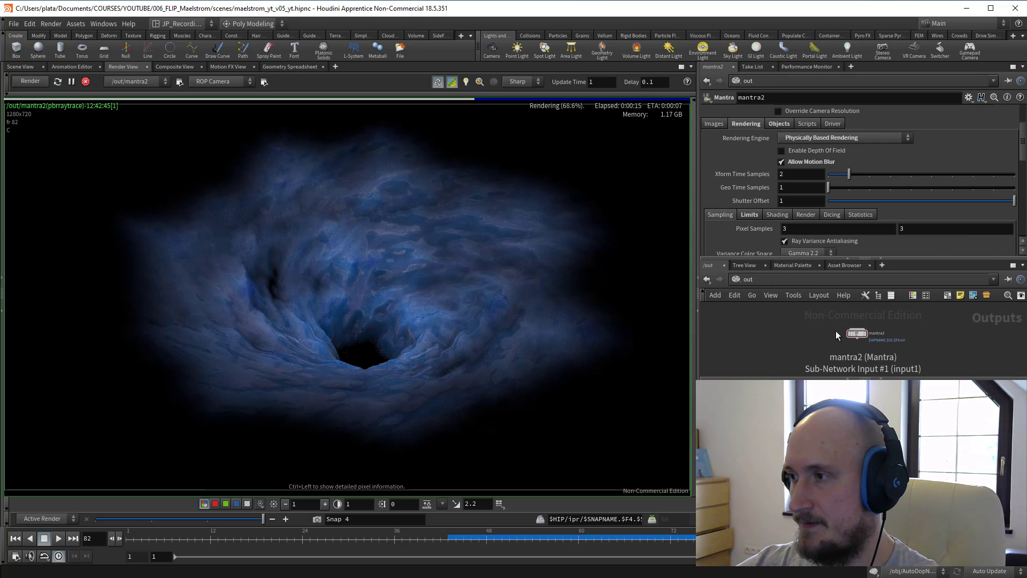
{"action": "left_click_drag", "start_coordinate": [1024, 144], "coordinate": [1024, 134]}
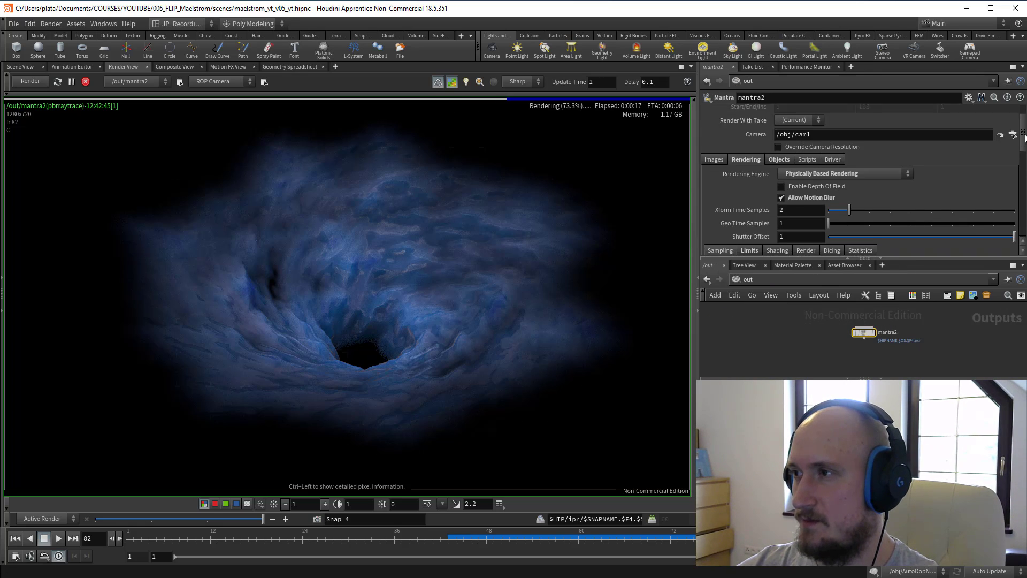
{"action": "scroll", "coordinate": [1012, 161], "scroll_direction": "down", "scroll_amount": 2}
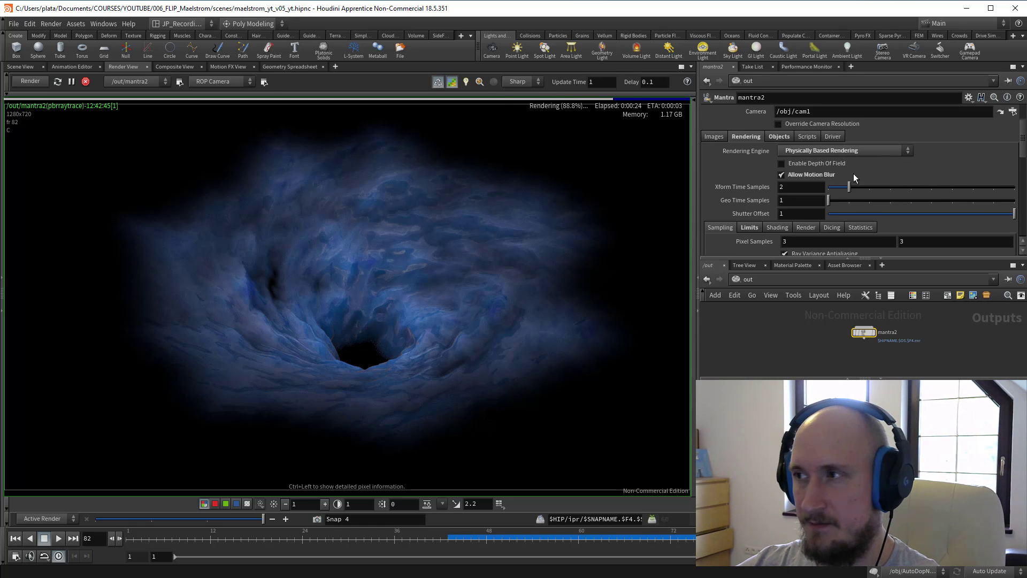
{"action": "left_click_drag", "start_coordinate": [1023, 144], "coordinate": [1023, 182]}
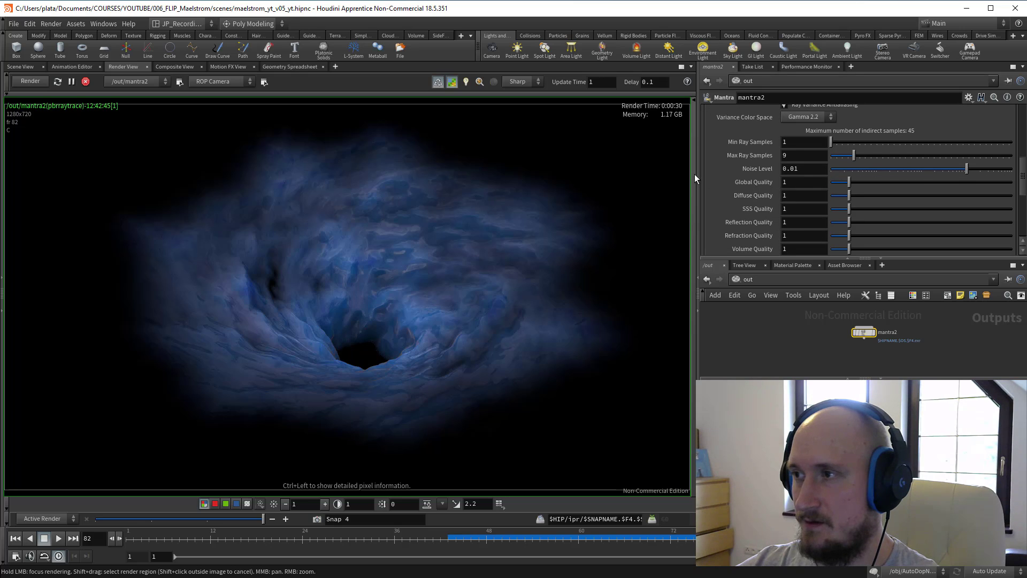
{"action": "left_click", "coordinate": [801, 156]}
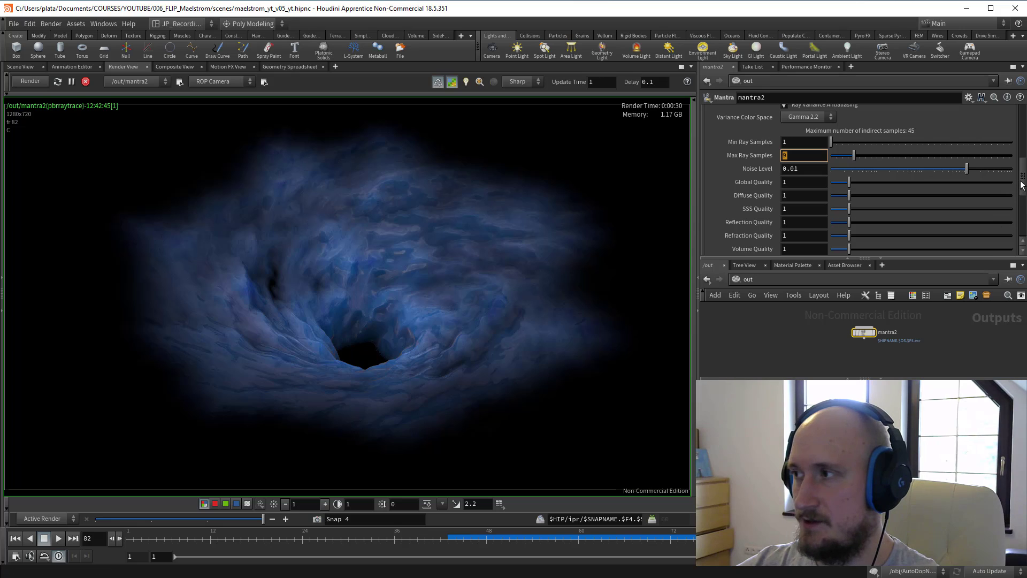
{"action": "left_click_drag", "start_coordinate": [1022, 182], "coordinate": [1023, 182]}
{"action": "left_click", "coordinate": [818, 157]}
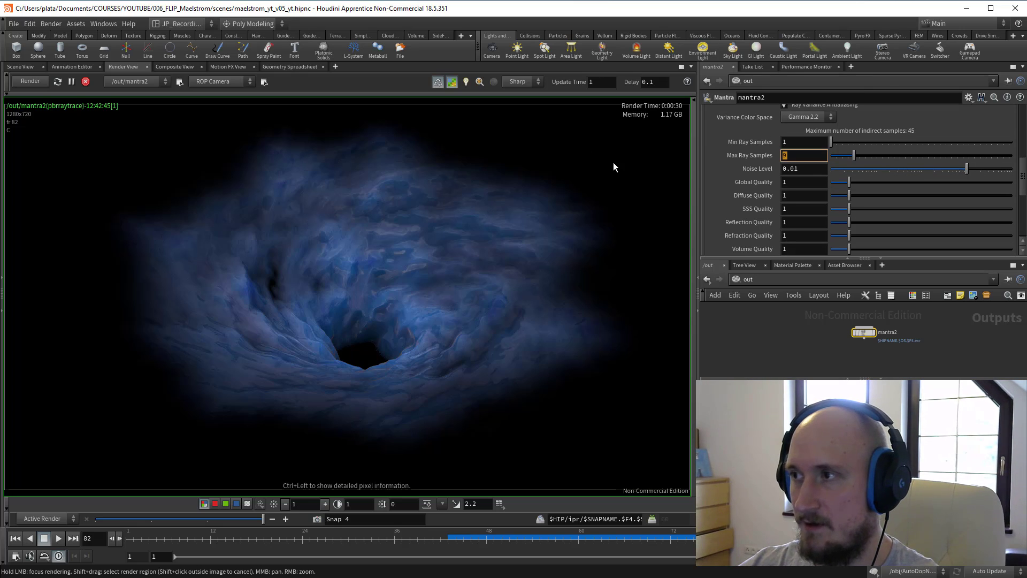
{"action": "type", "text": "2"}
{"action": "key", "text": "Return"}
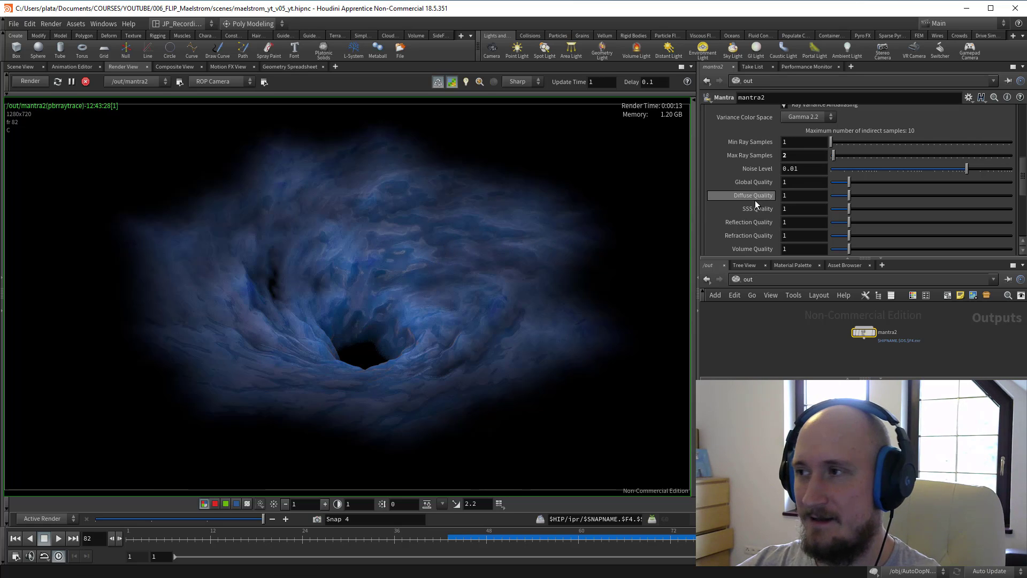
{"action": "left_click", "coordinate": [804, 154]}
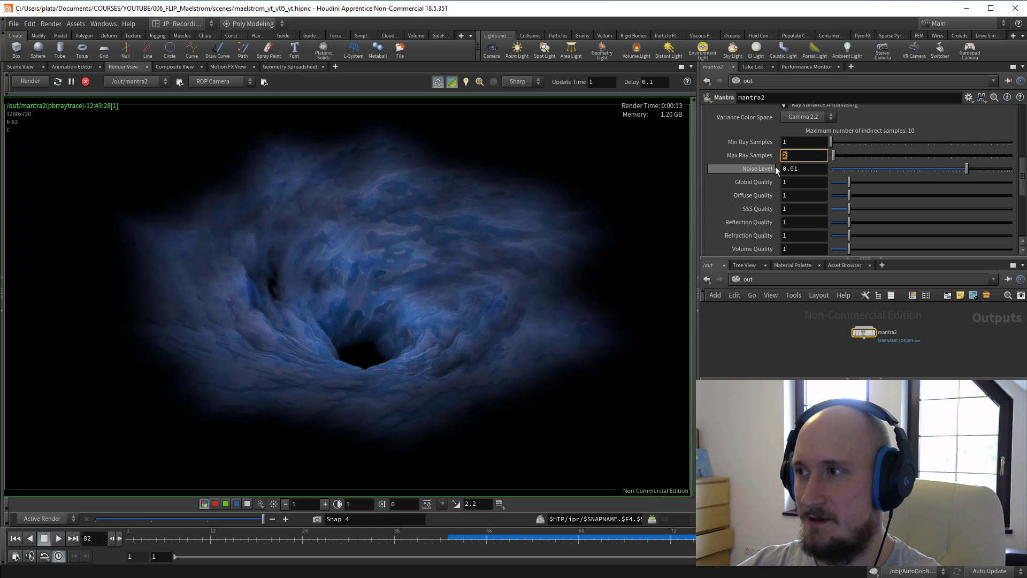
{"action": "mouse_move", "coordinate": [777, 170]}
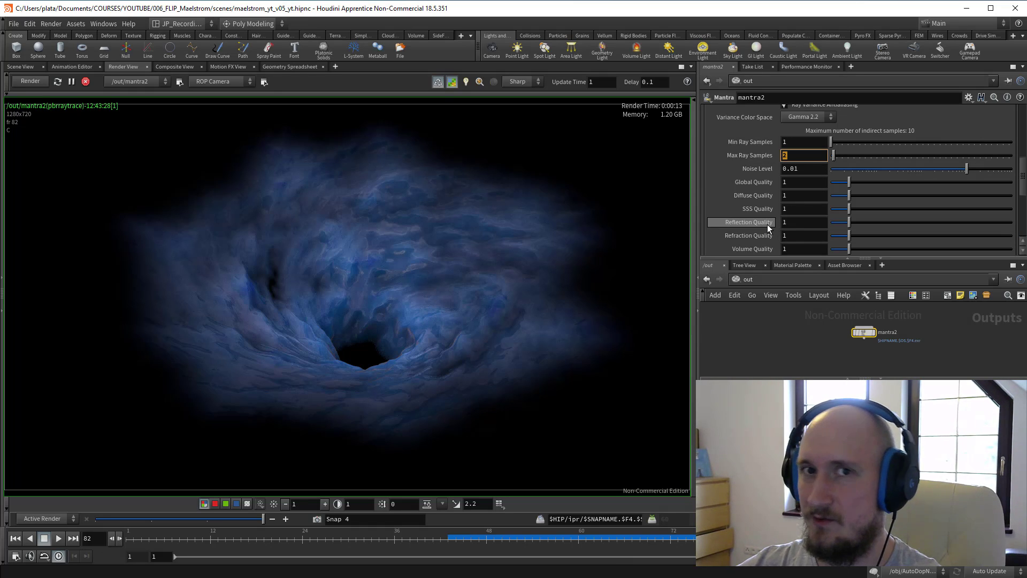
{"action": "mouse_move", "coordinate": [768, 227]}
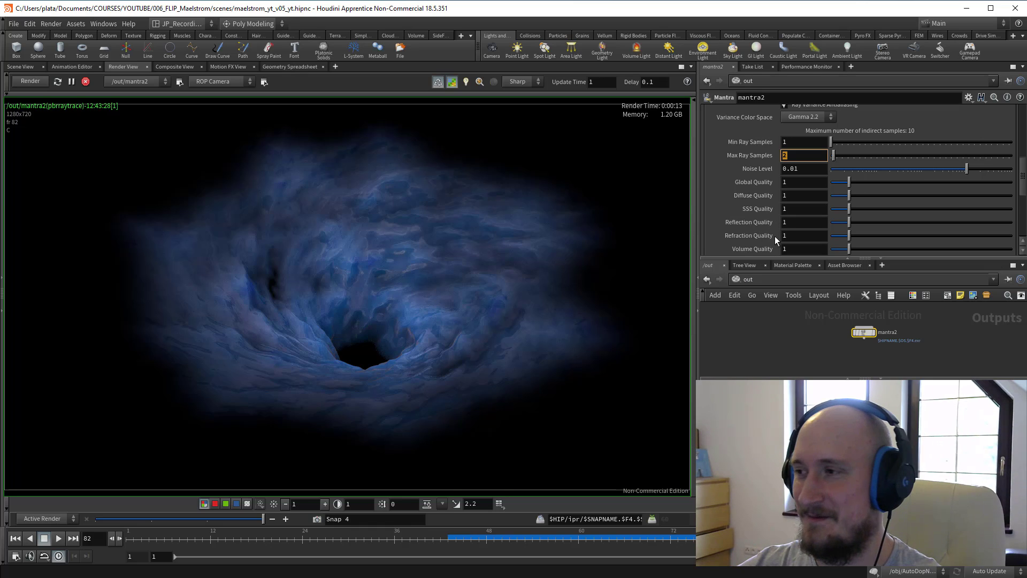